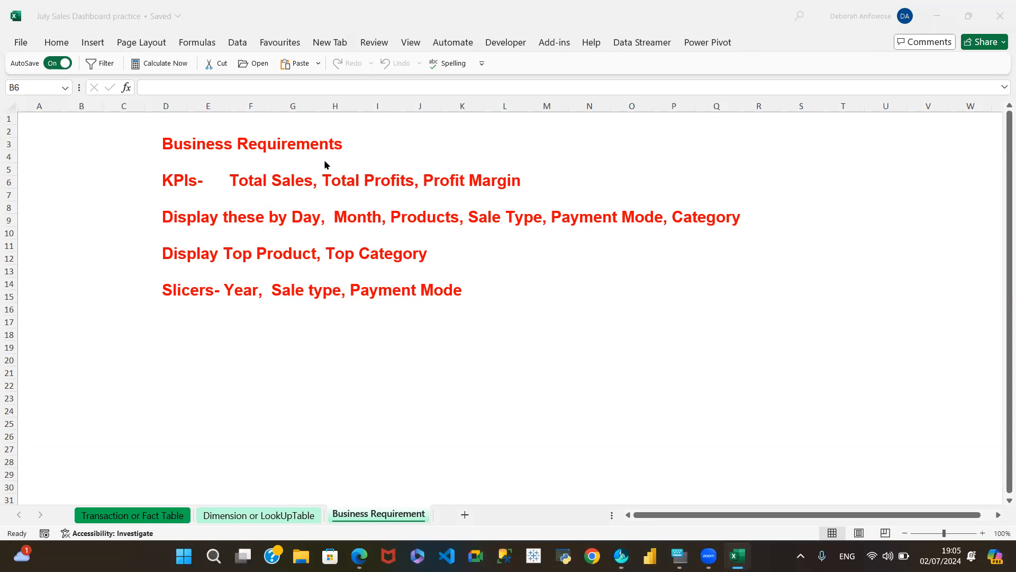
Look over the Transaction or Fact Table and Dimension or LookUpTable sheets, returning to the Business Requirement sheet
click(122, 520)
click(122, 516)
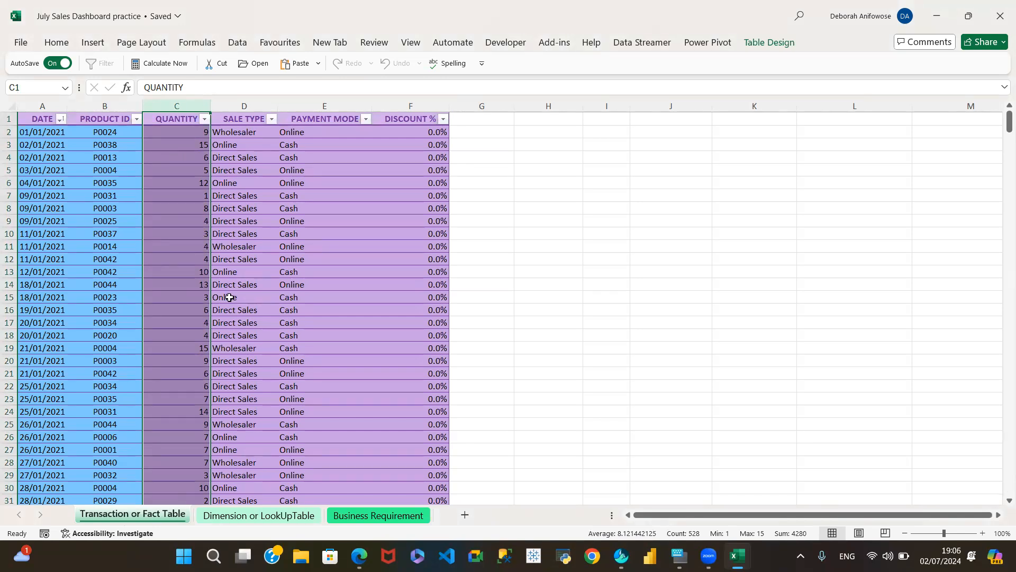
click(239, 516)
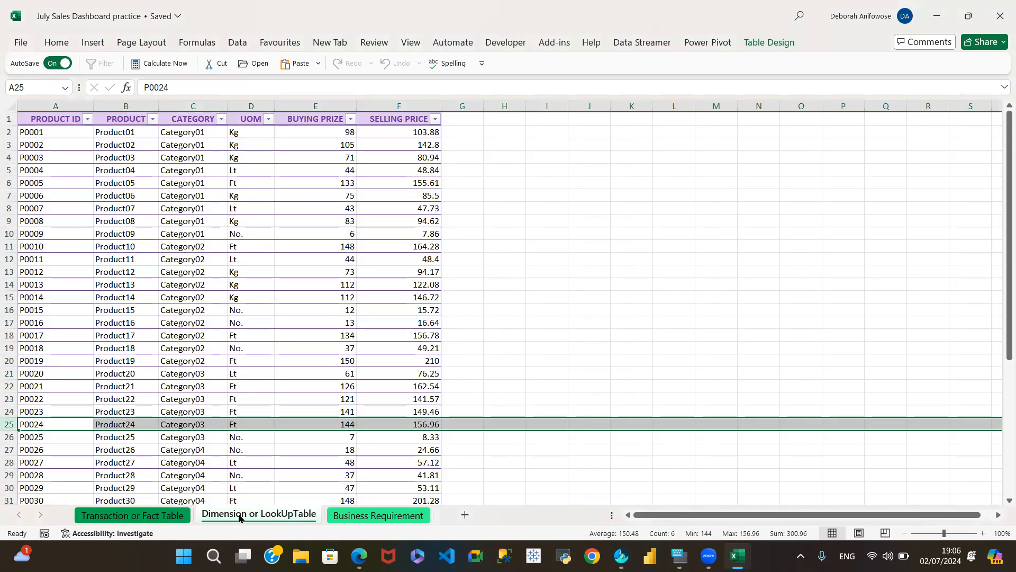
click(124, 521)
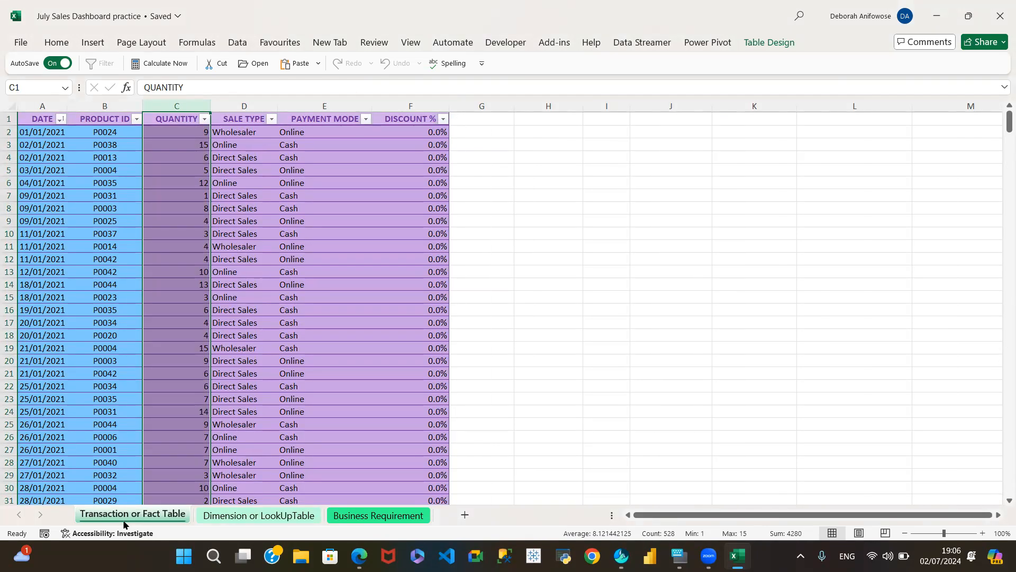
click(267, 516)
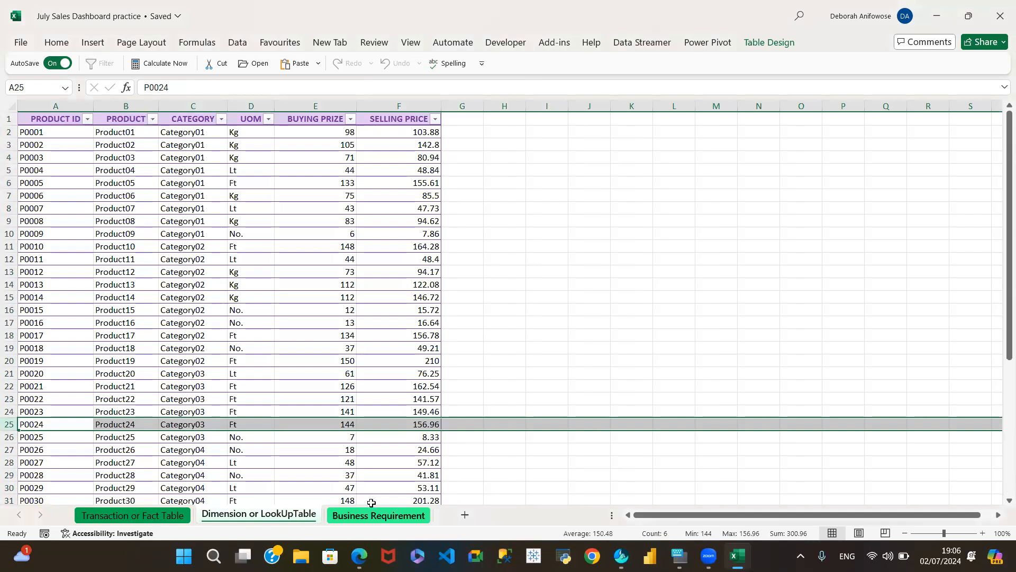
click(381, 516)
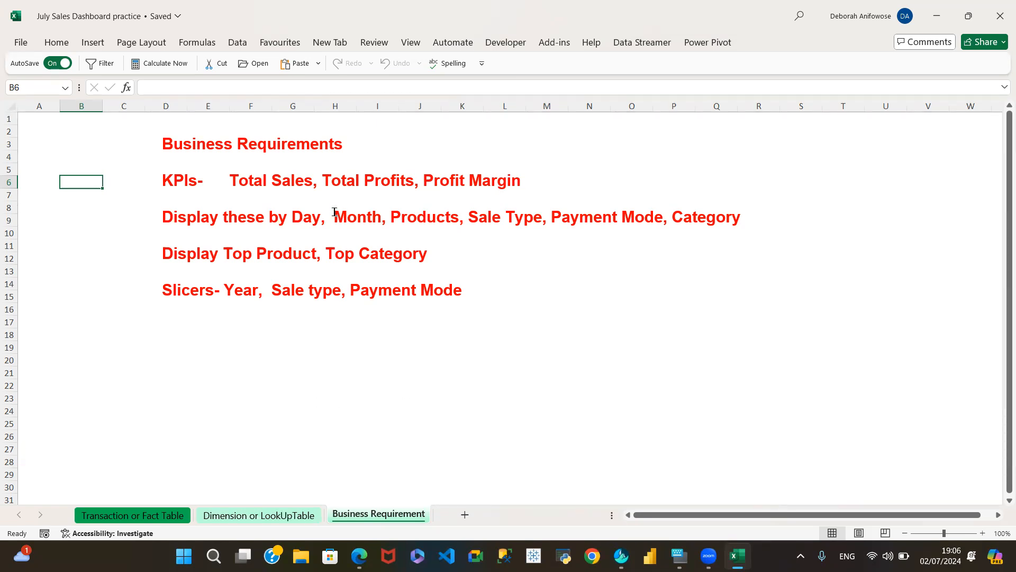
Review the product ID, quantity, sale type, payment mode and discount columns in the Transaction or Fact Table sheet
click(133, 515)
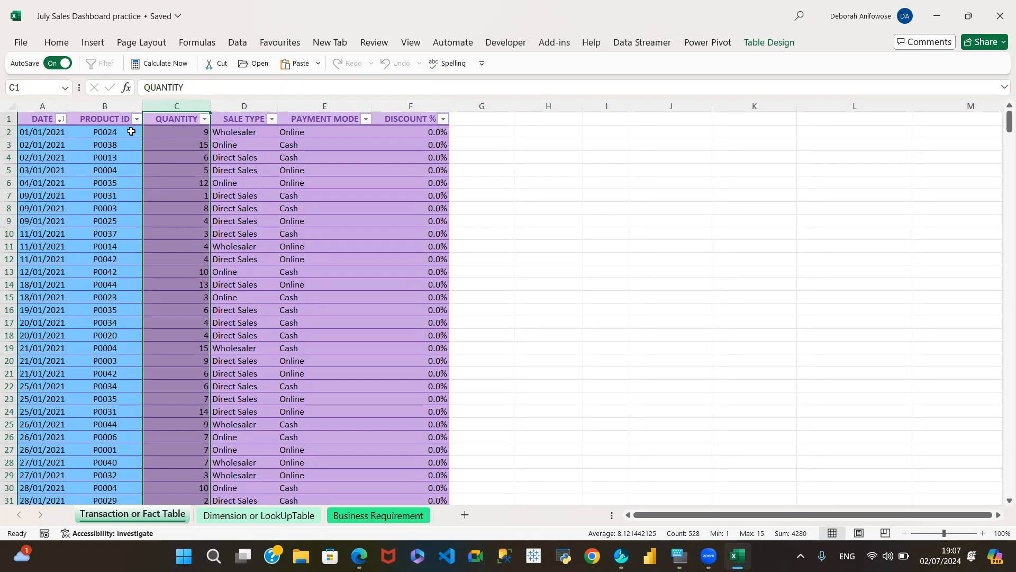
click(115, 133)
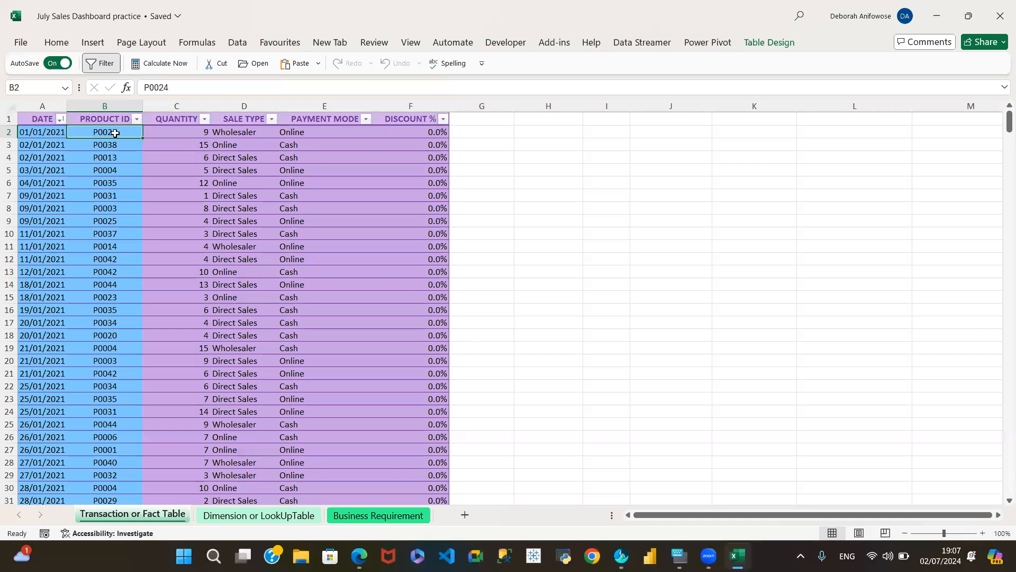
click(186, 132)
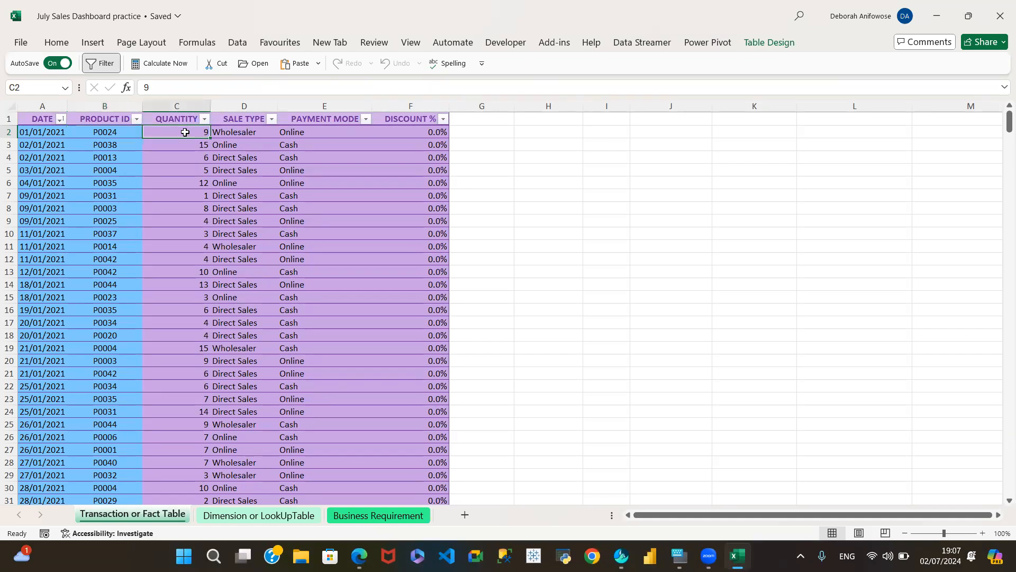
click(250, 134)
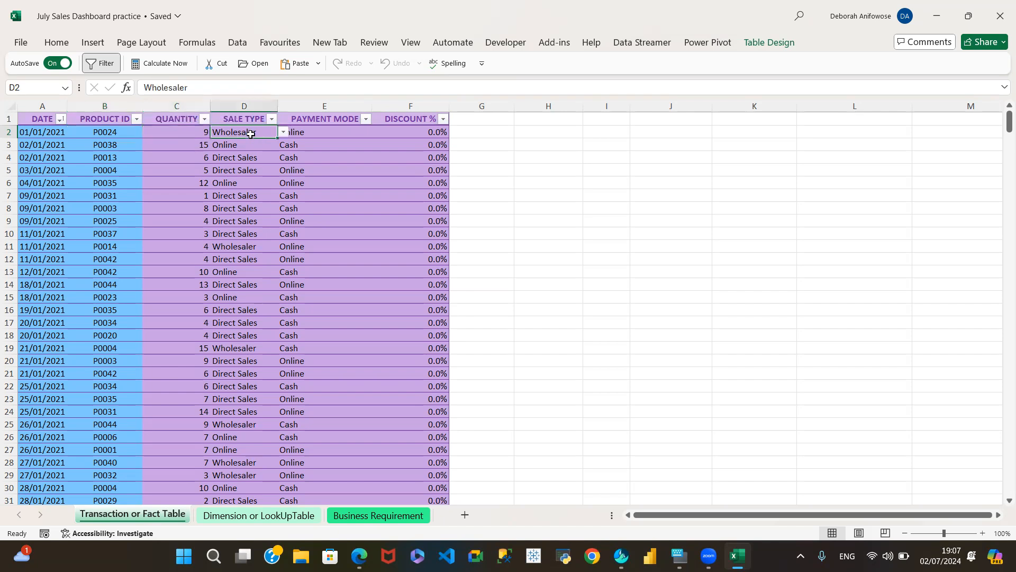
click(330, 131)
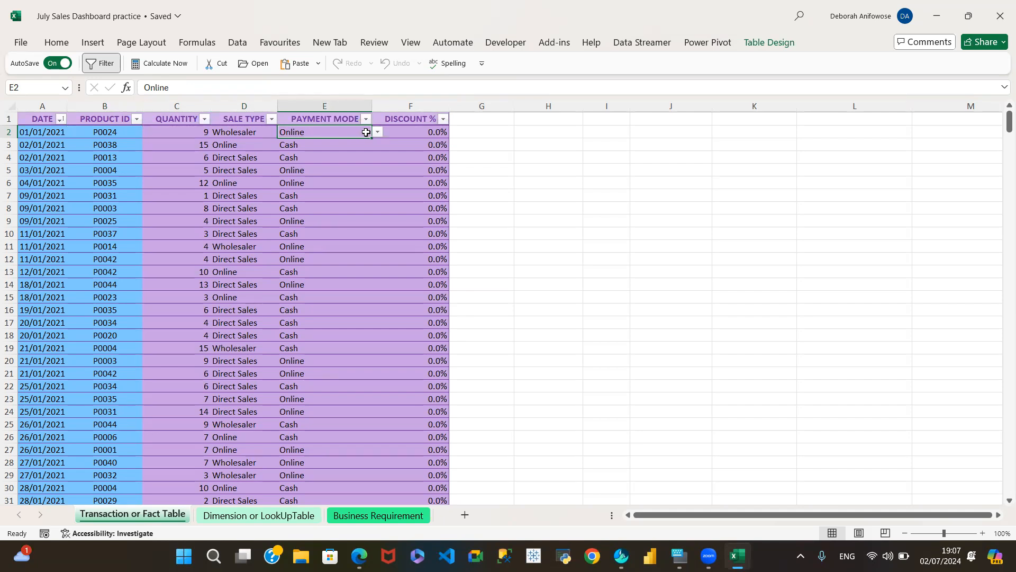
click(434, 132)
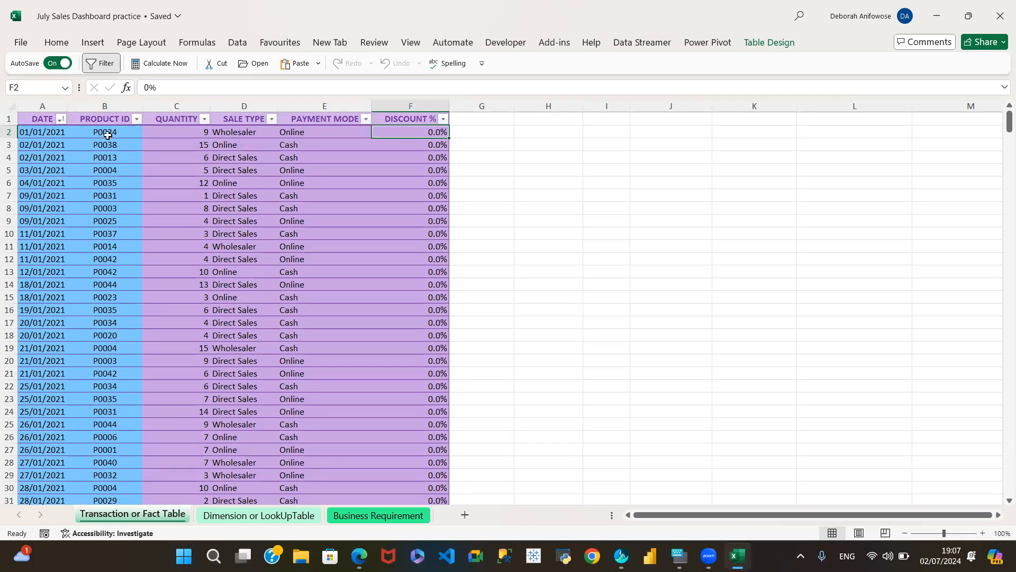
click(200, 130)
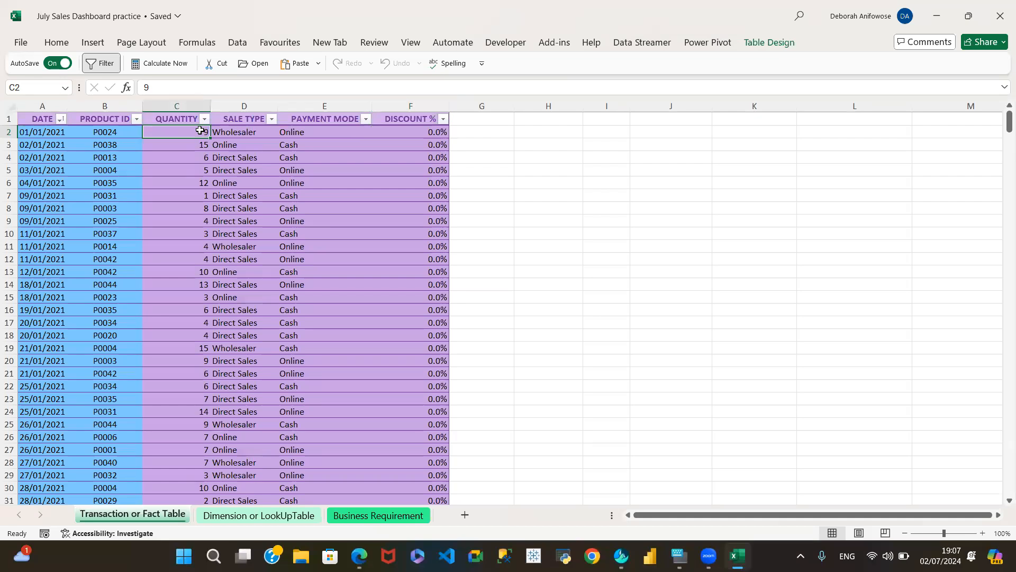
Review the product ID, product, category, UOM and buying price columns in the Dimension or LookUpTable sheet, and compare with the transaction table
click(263, 519)
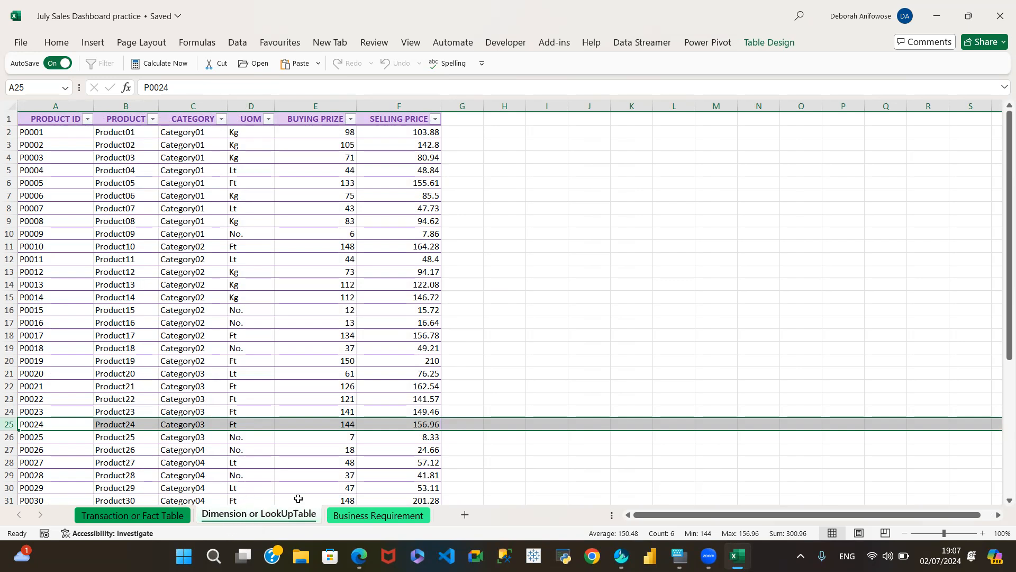
click(59, 102)
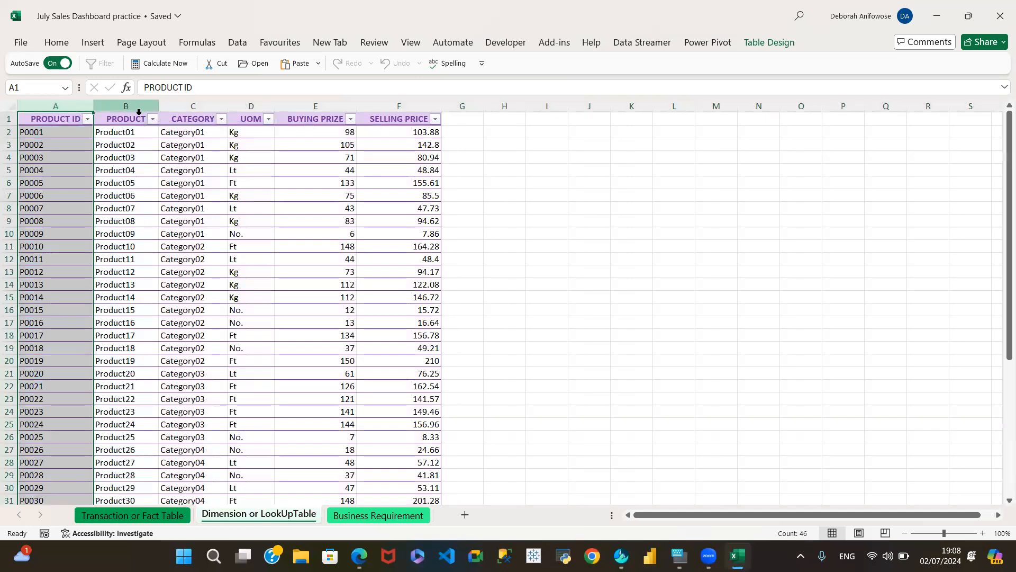
click(118, 136)
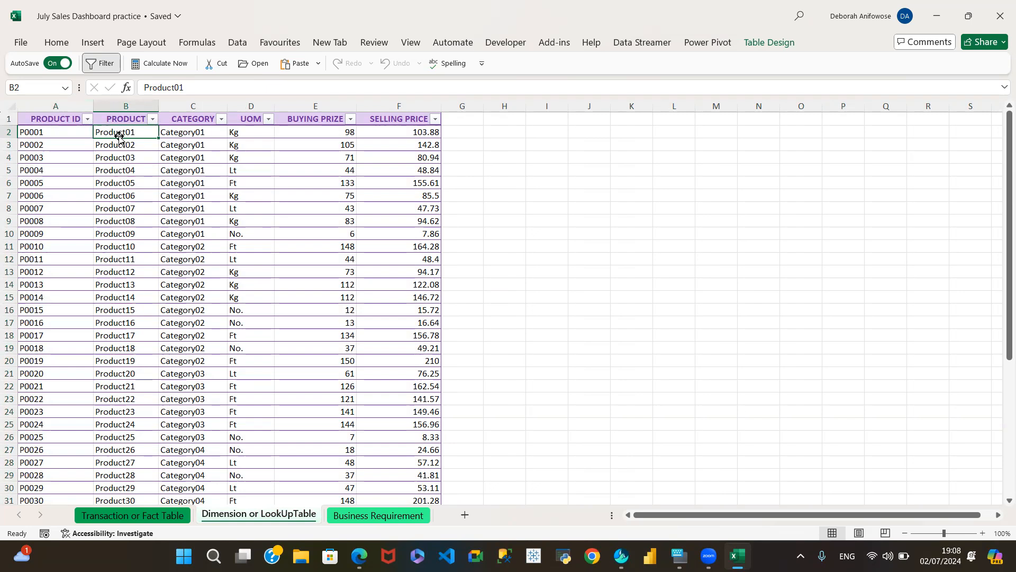
click(194, 140)
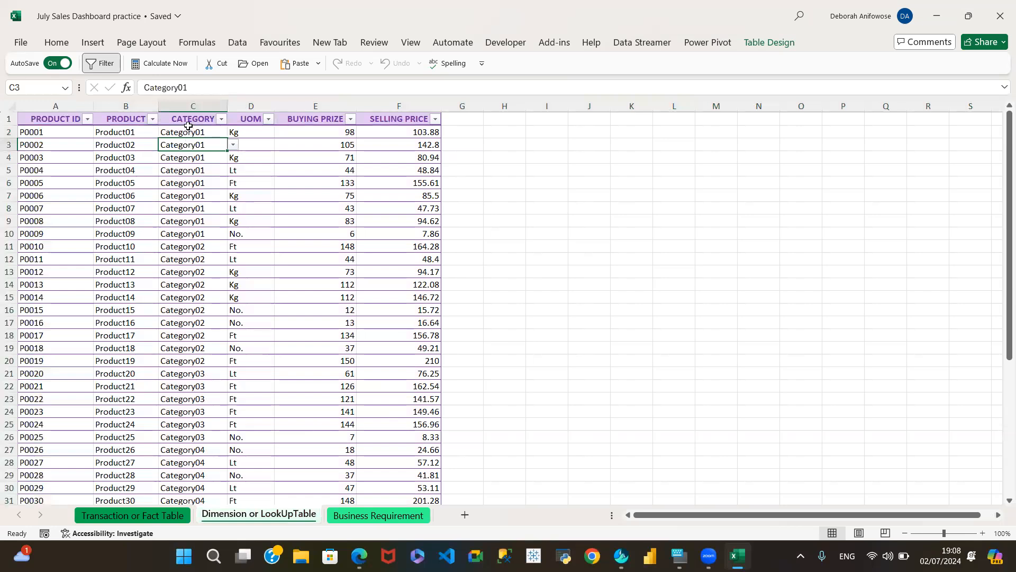
click(189, 103)
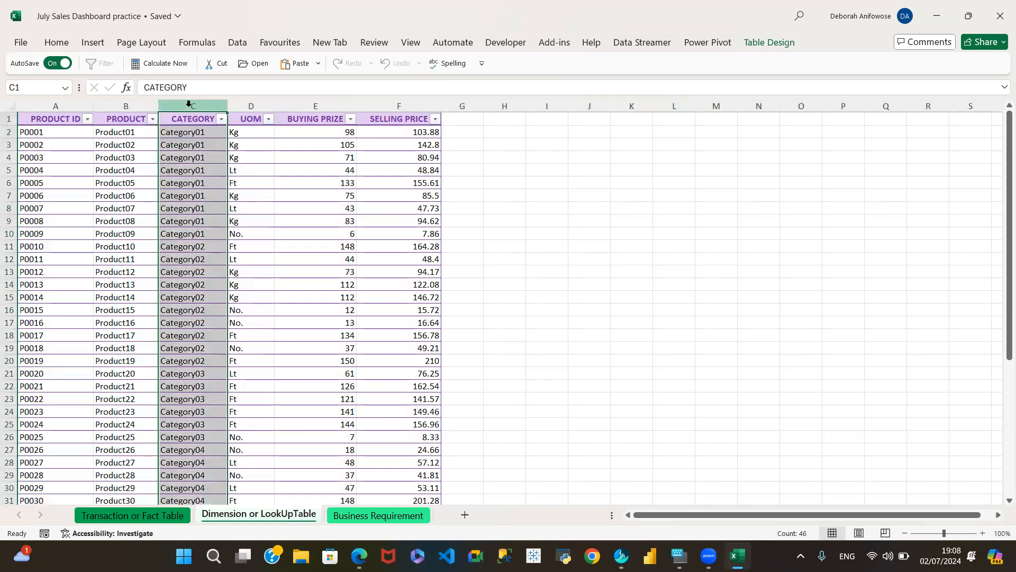
click(120, 104)
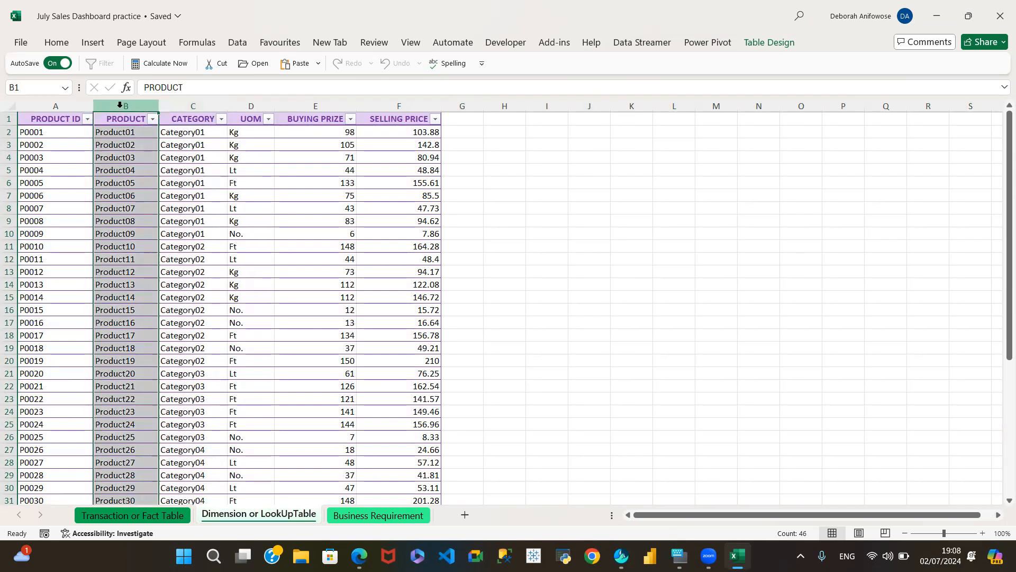
click(254, 104)
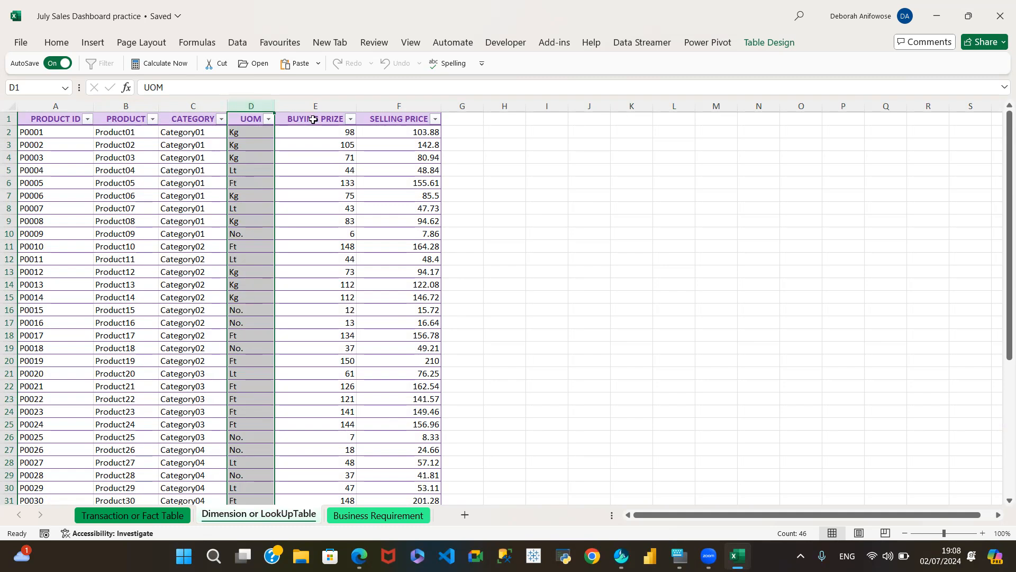
click(325, 134)
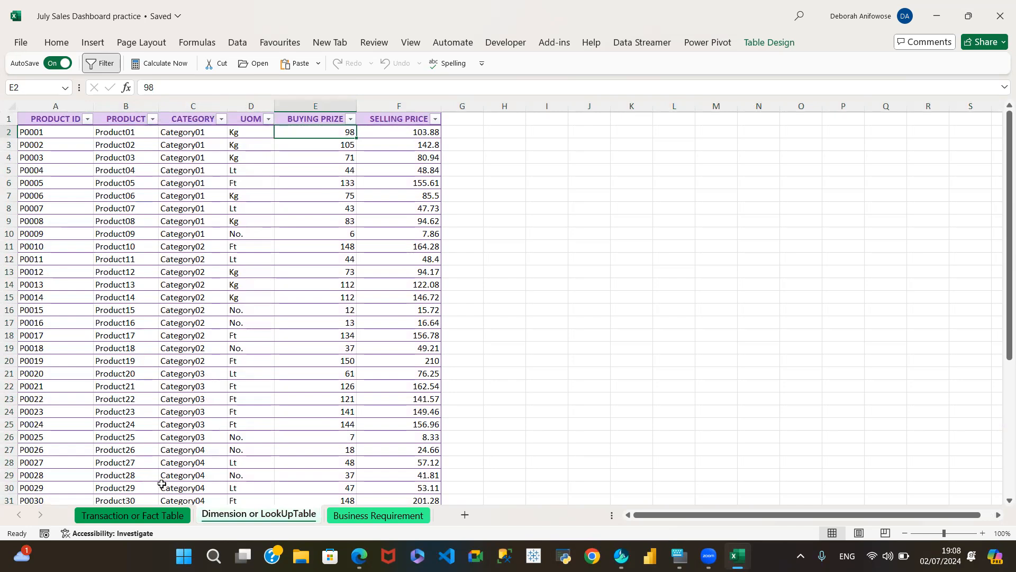
click(139, 520)
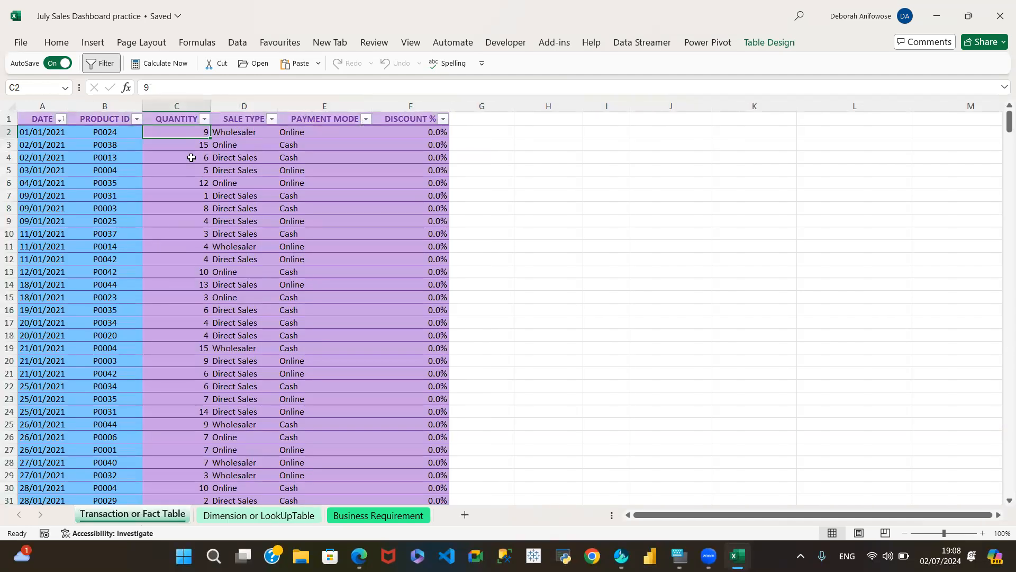
Rename the buying price header in cell E1 of the Dimension or LookUpTable sheet to COST PRICE
click(270, 515)
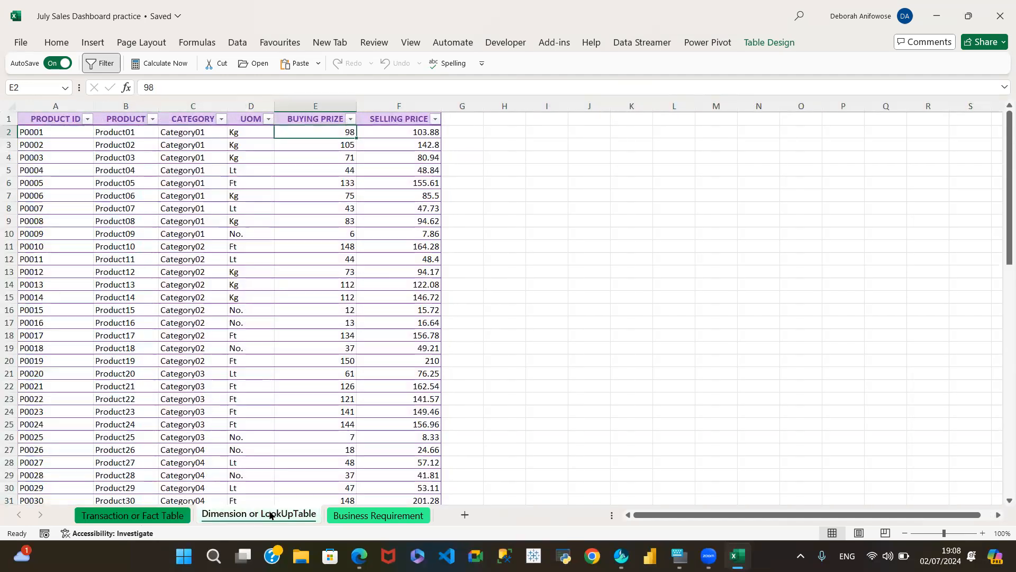
click(311, 107)
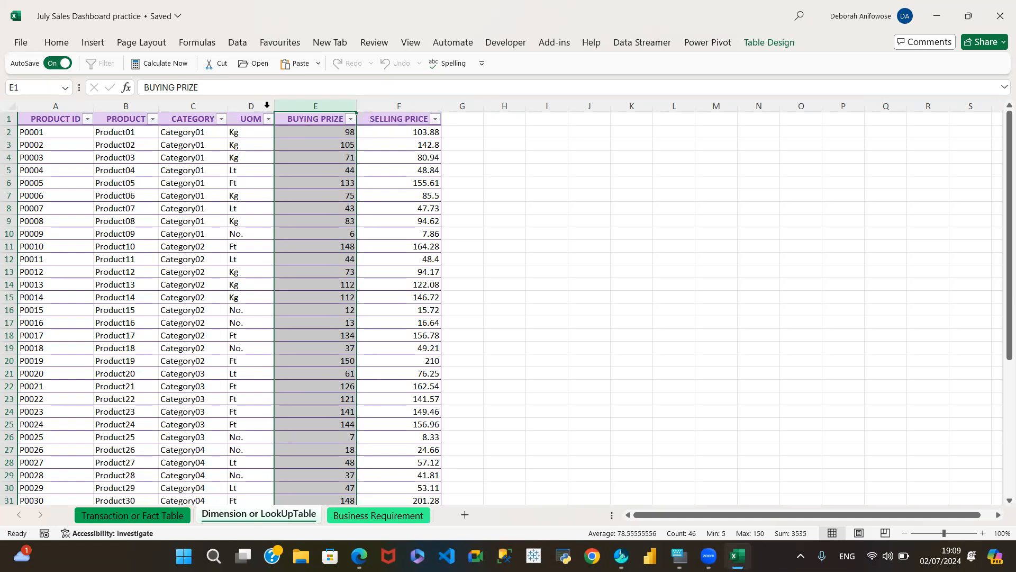
click(202, 86)
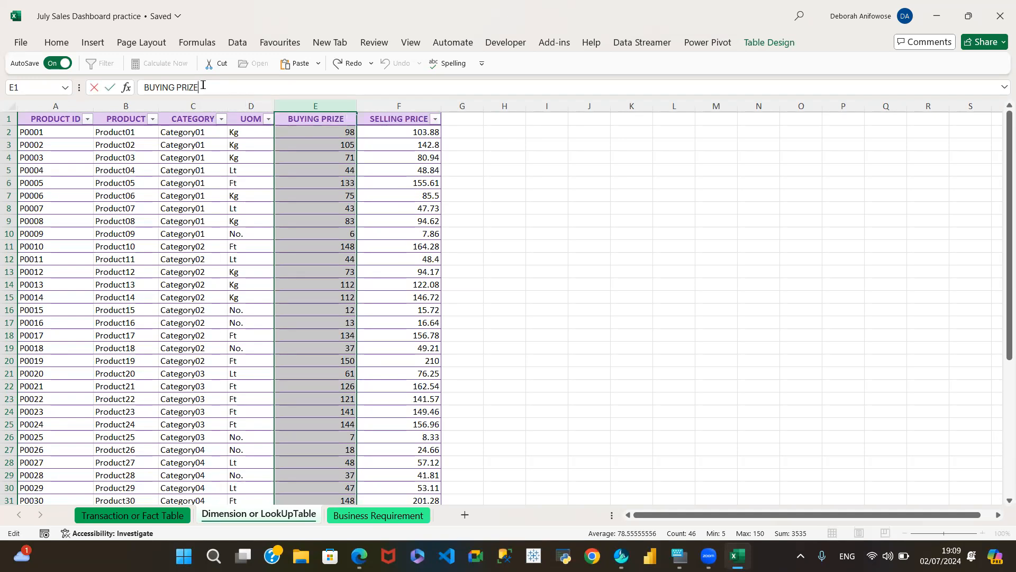
key(BackSpace)
key(BackSpace)
key(BackSpace)
key(BackSpace)
key(BackSpace)
key(BackSpace)
key(BackSpace)
key(BackSpace)
key(BackSpace)
key(BackSpace)
key(BackSpace)
key(BackSpace)
text(C)
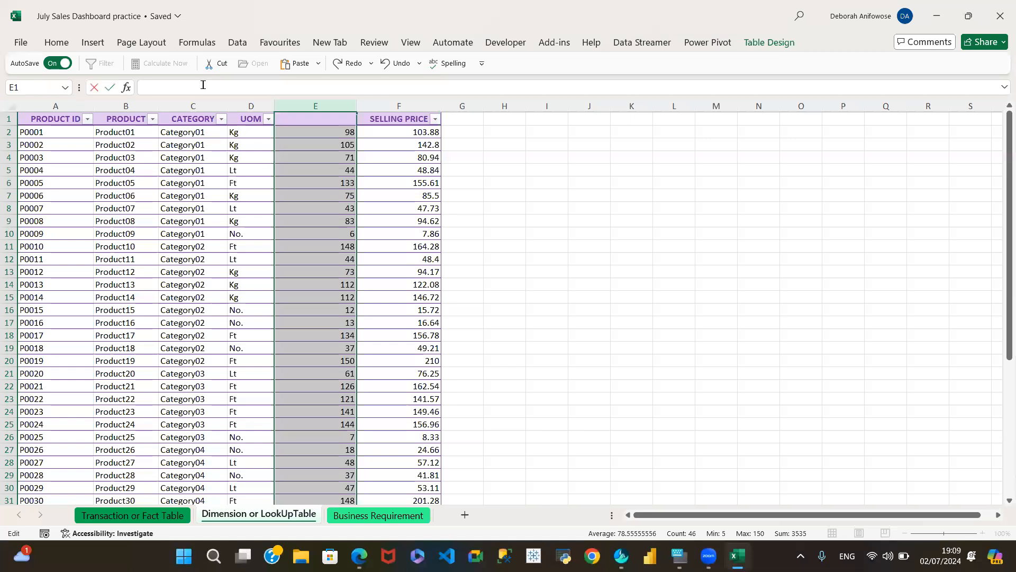
text(o)
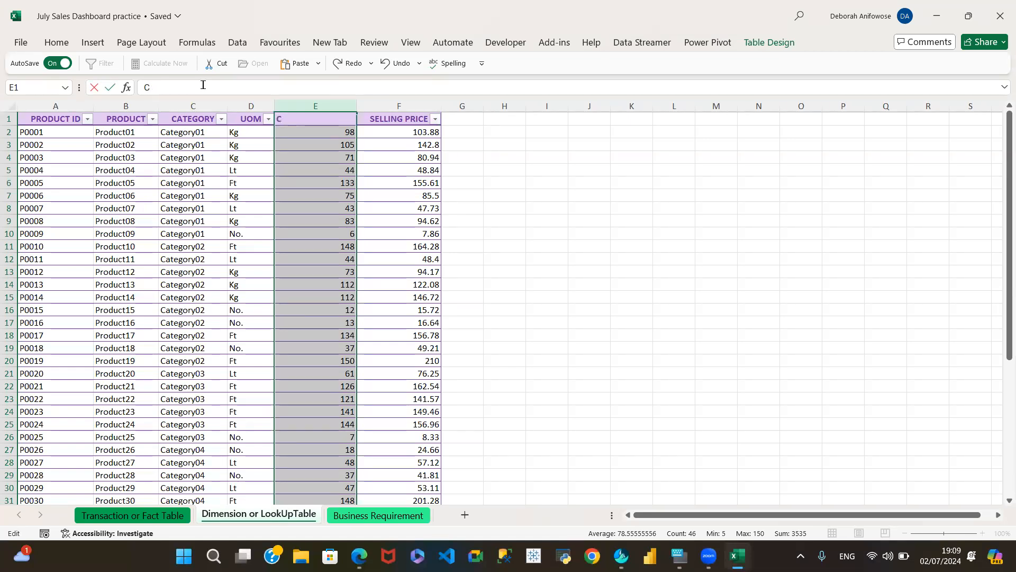
text(OST PRICE)
Rename the selling price header in cell F1 to SALES PRICE
click(407, 119)
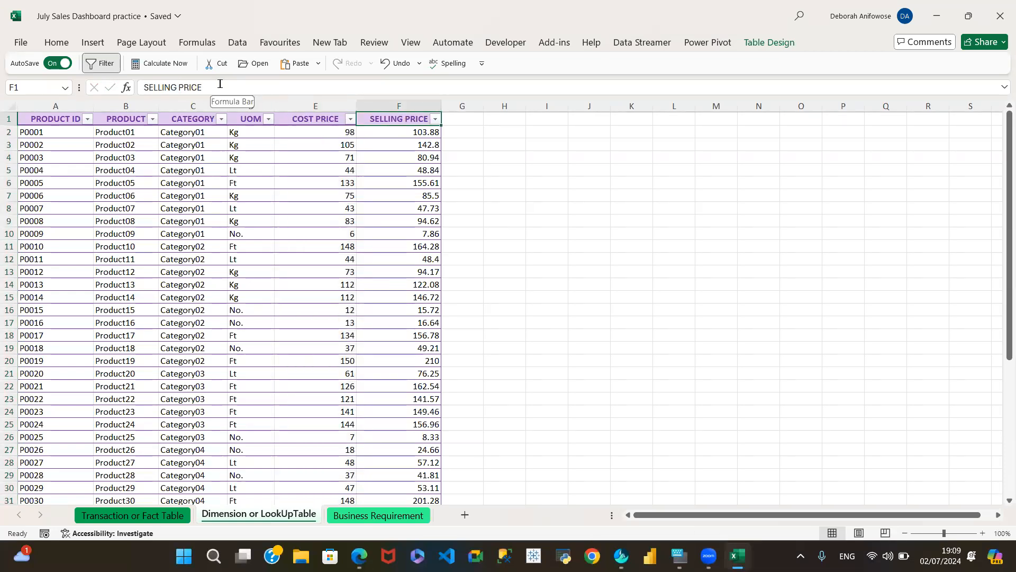
click(176, 91)
key(BackSpace)
key(BackSpace)
key(BackSpace)
key(BackSpace)
key(BackSpace)
key(BackSpace)
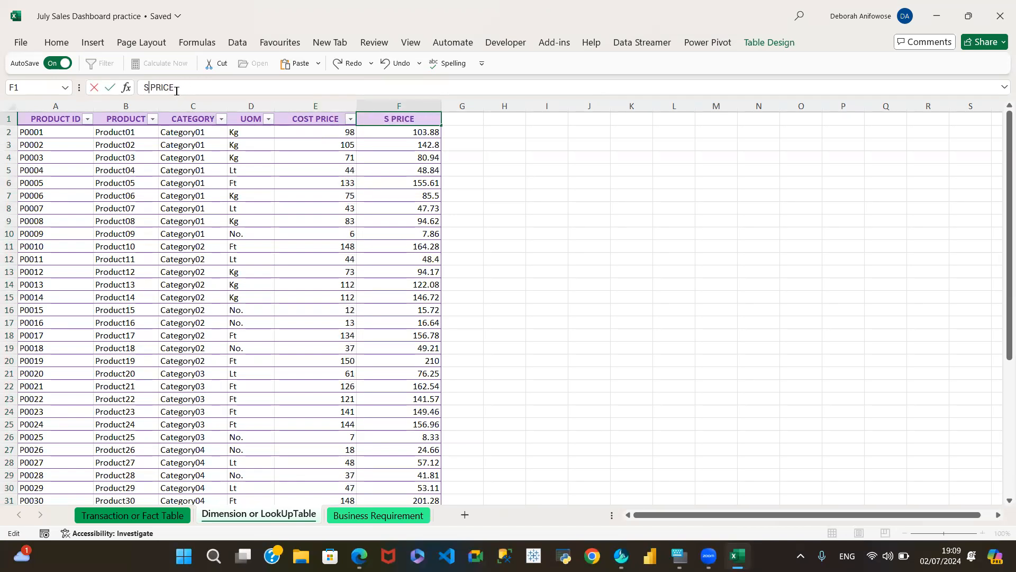
text(ALES)
click(387, 129)
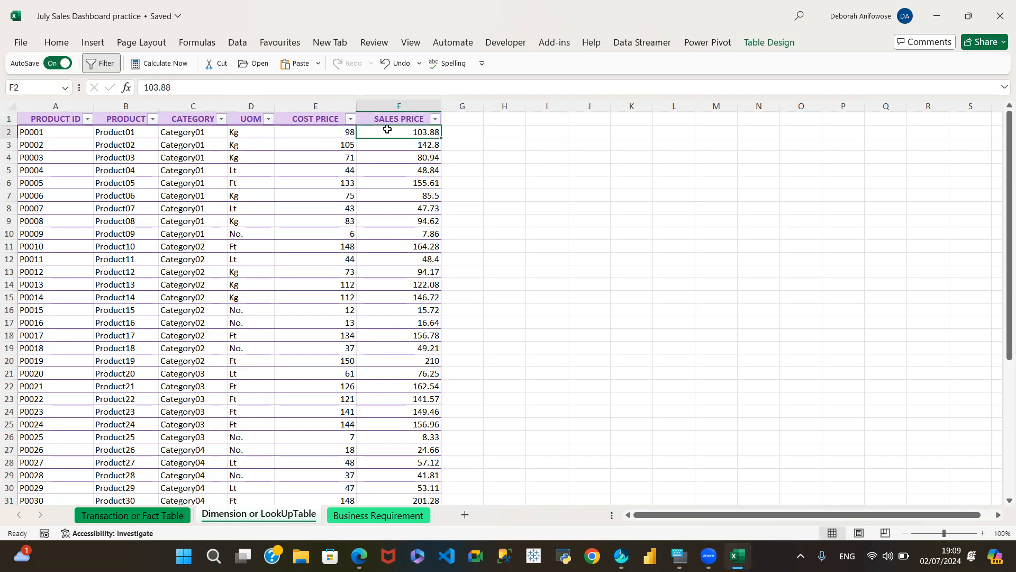
Check the UOM column of the lookup table against the business requirements, and go back to the Transaction or Fact Table sheet
click(251, 120)
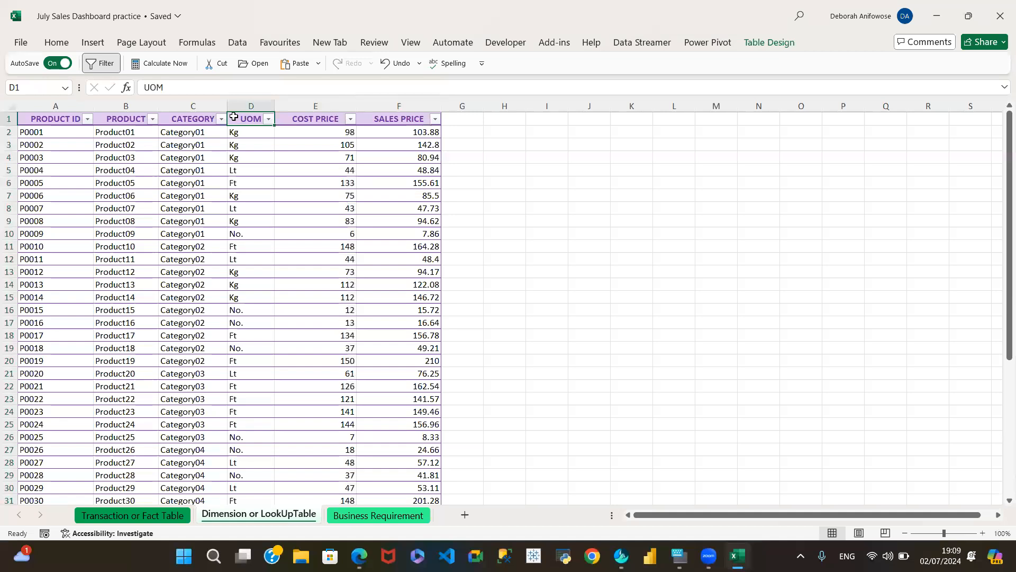
click(392, 518)
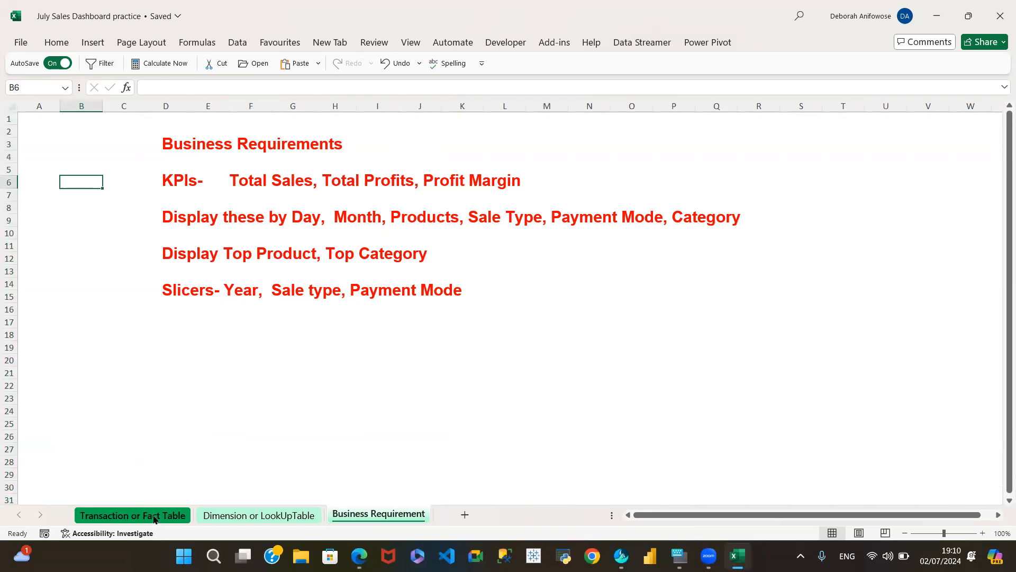
click(233, 517)
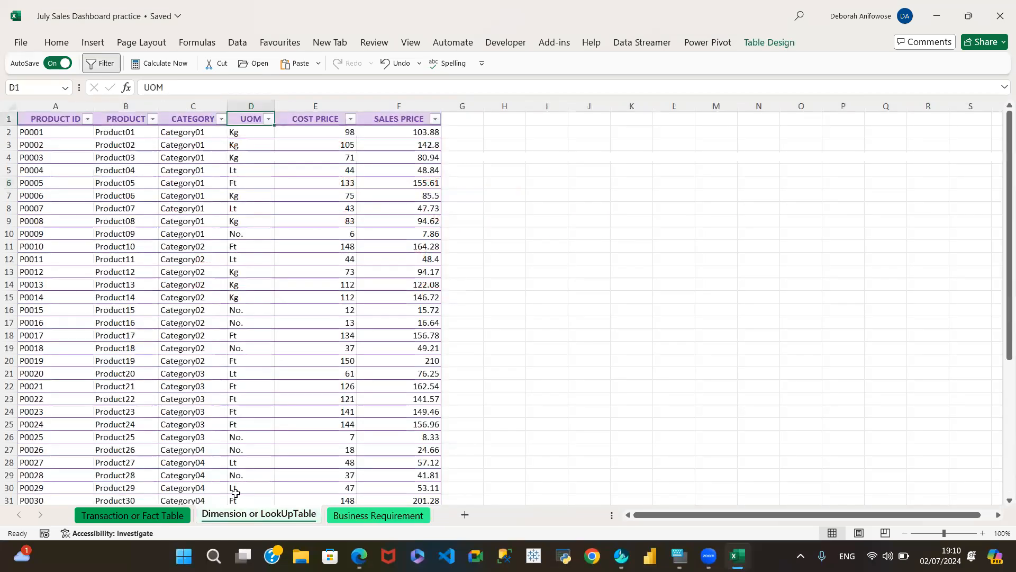
click(252, 106)
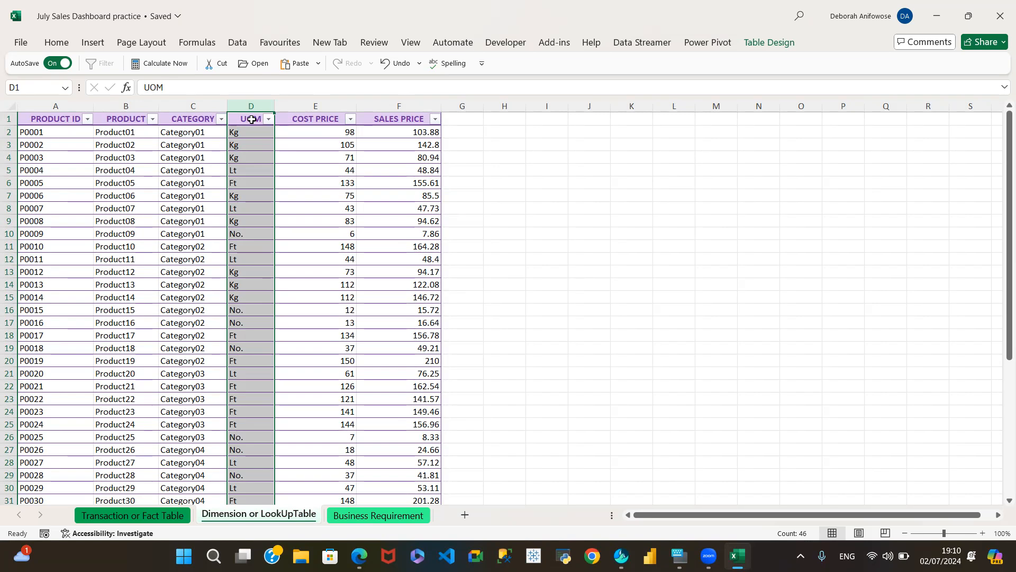
click(252, 120)
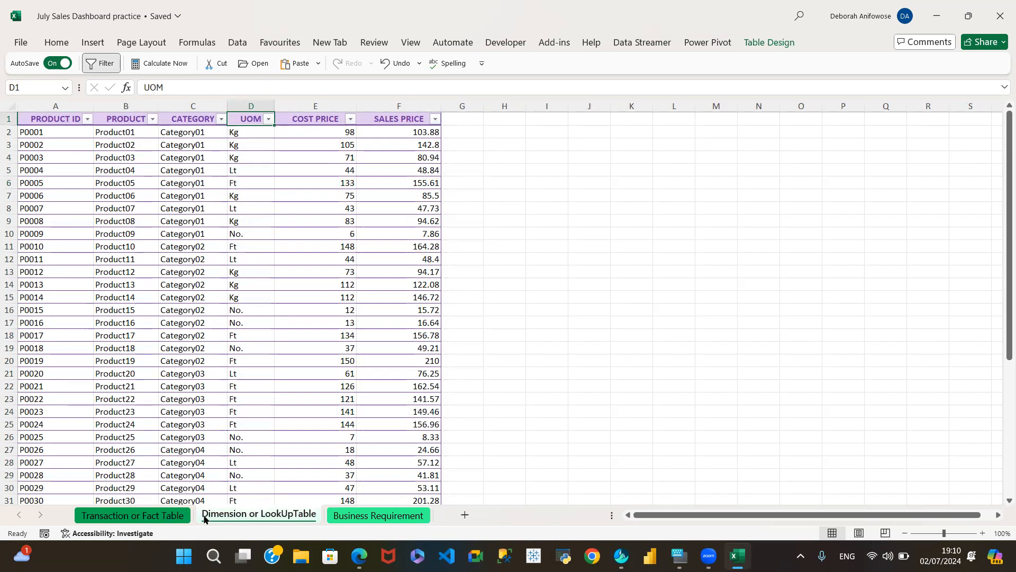
click(166, 516)
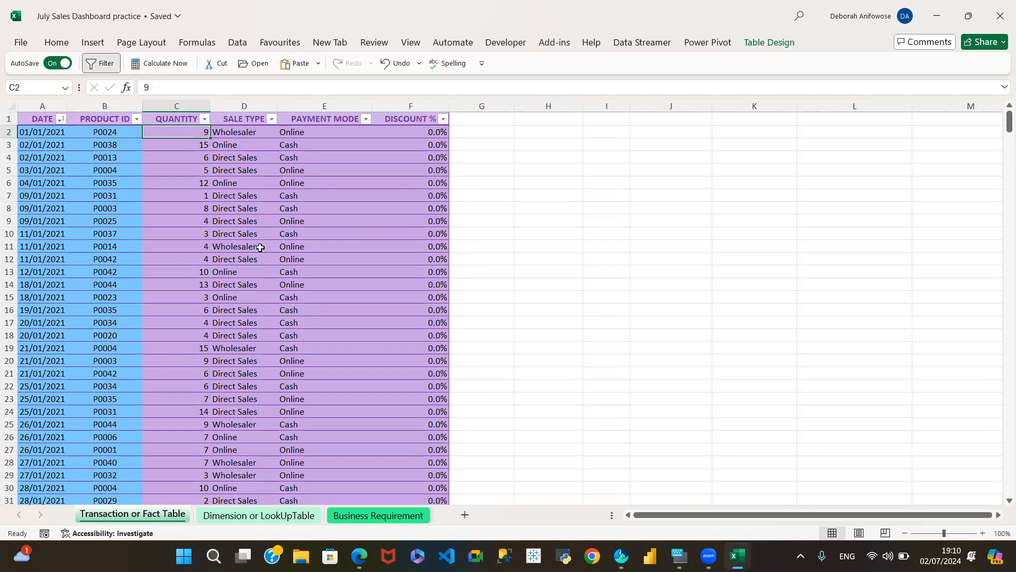
Compare the transaction and lookup sheets, and review the PRODUCT, CATEGORY, COST PRICE and SALES PRICE columns of the lookup table
click(257, 518)
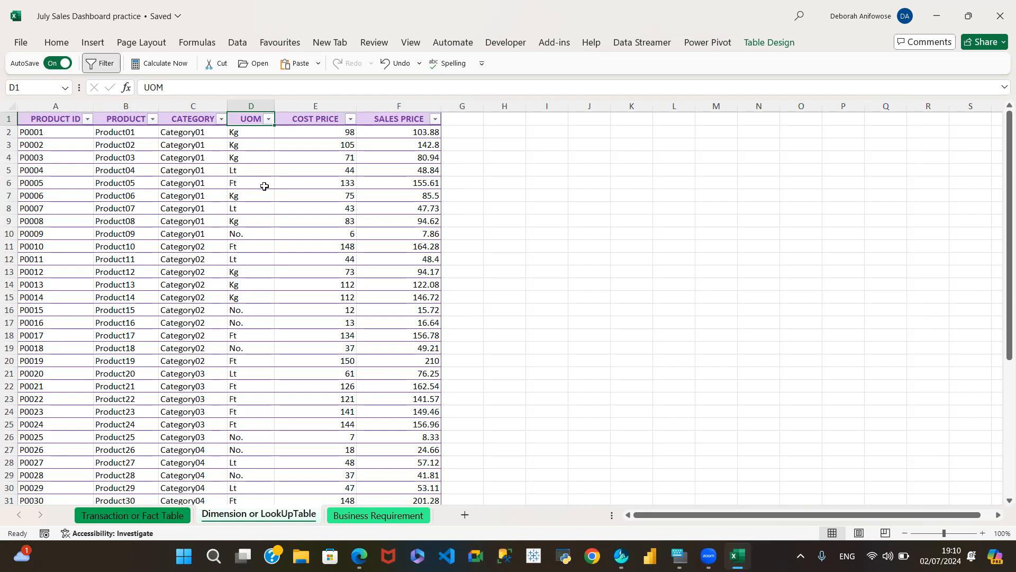
click(139, 515)
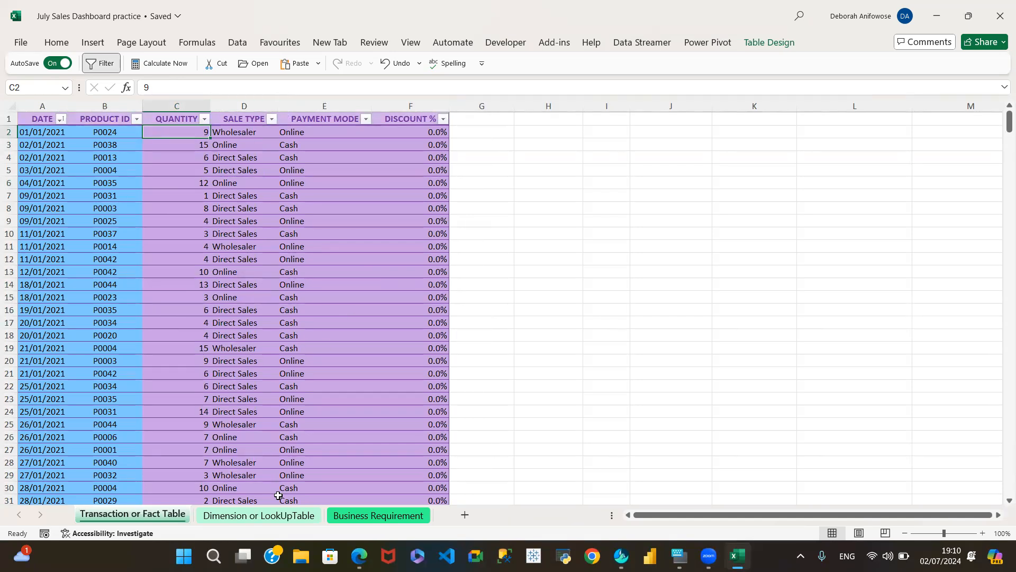
click(271, 516)
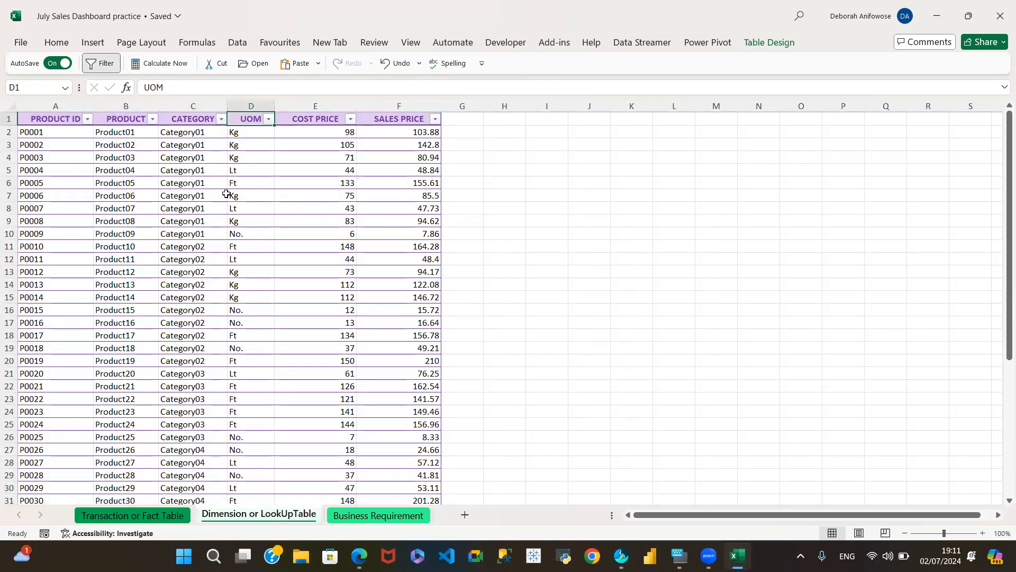
click(125, 106)
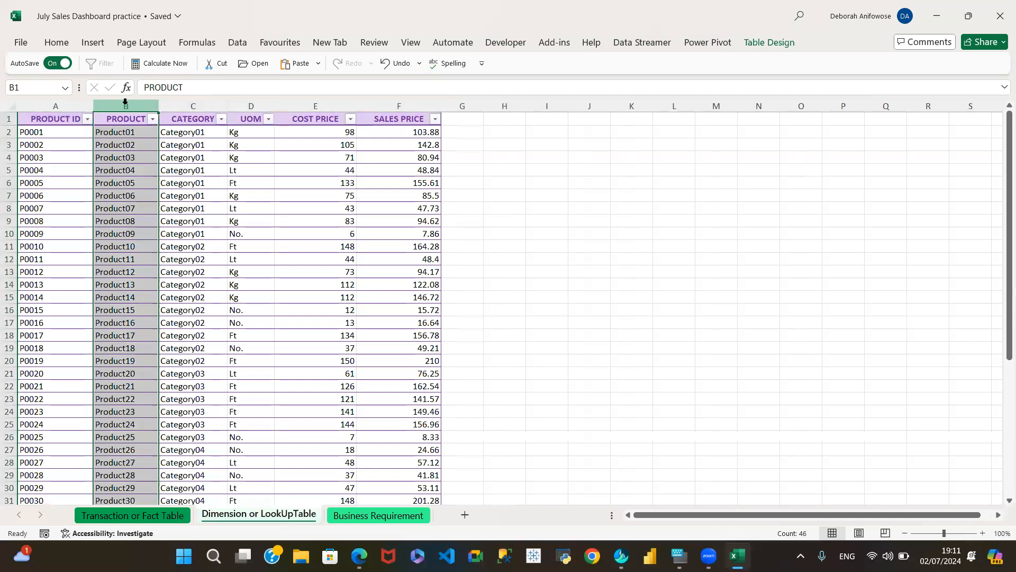
click(195, 104)
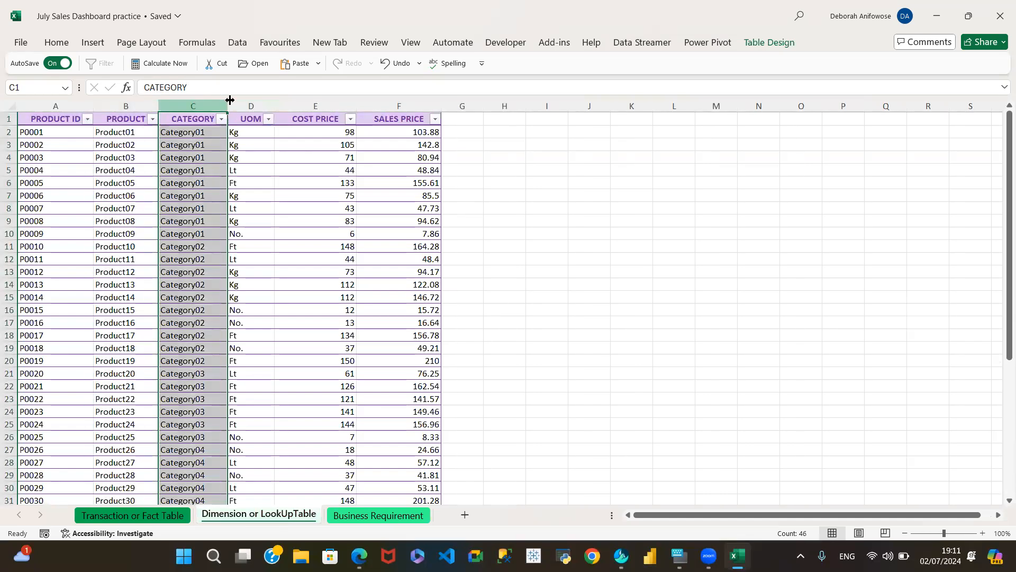
click(320, 105)
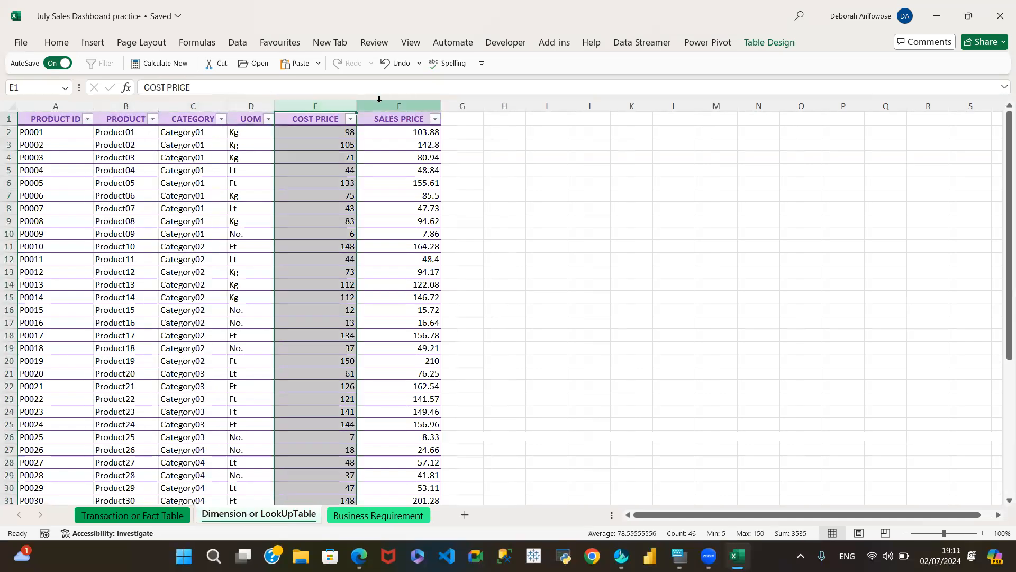
click(393, 101)
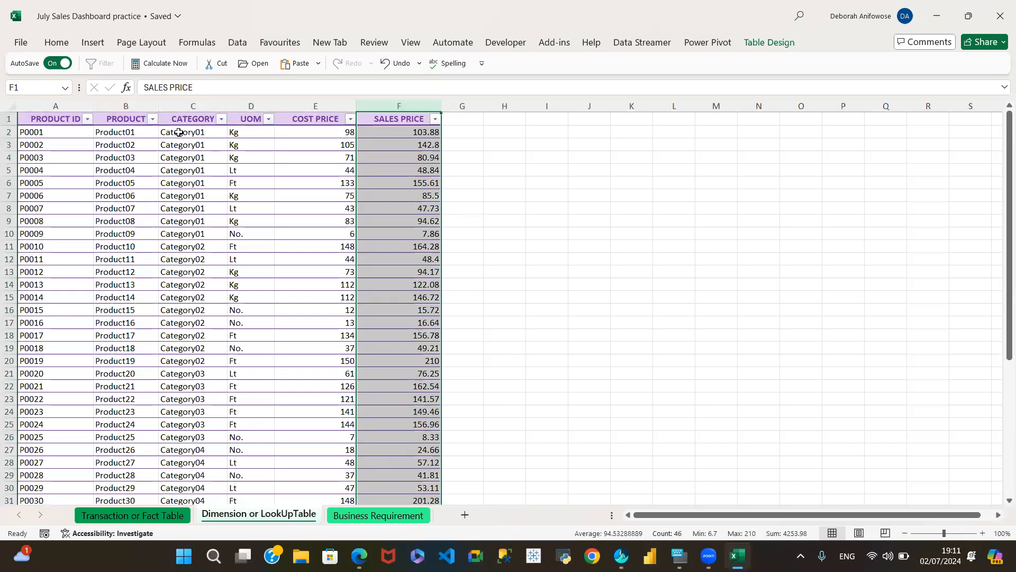
Examine the PRODUCT ID column of the Transaction or Fact Table sheet as the link to the Dimension or LookUpTable sheet
click(163, 517)
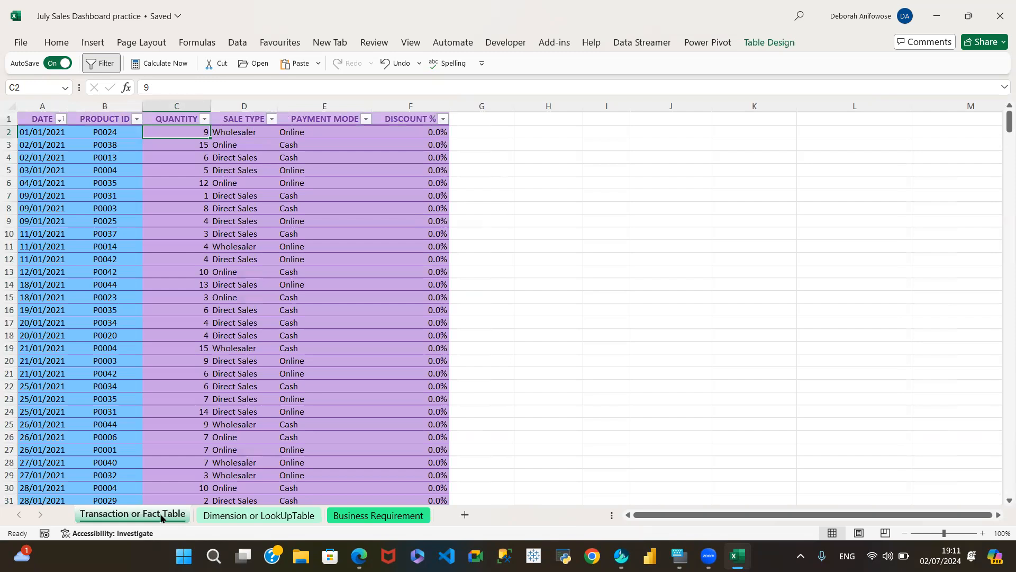
click(253, 516)
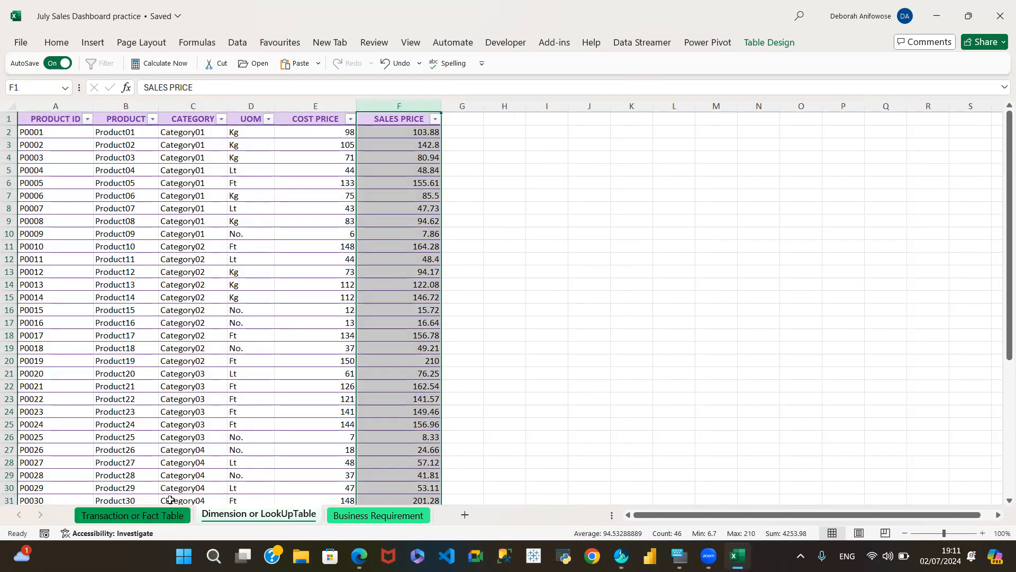
click(153, 517)
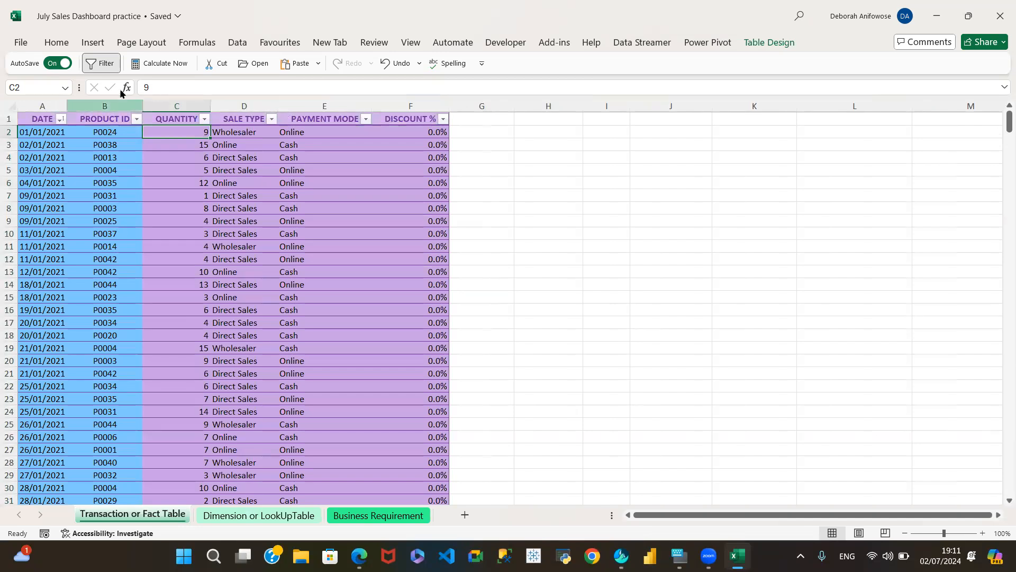
click(107, 105)
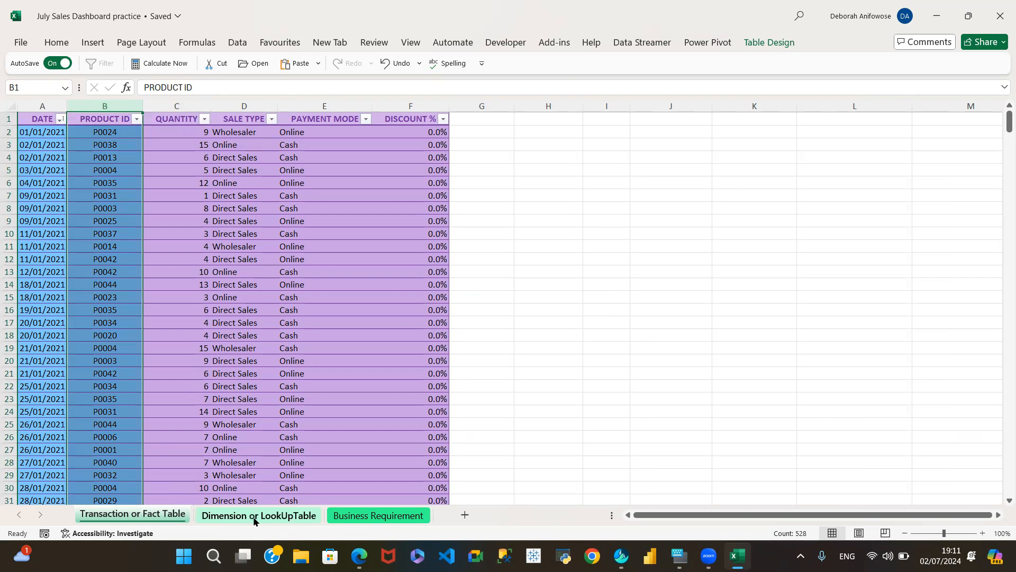
click(254, 516)
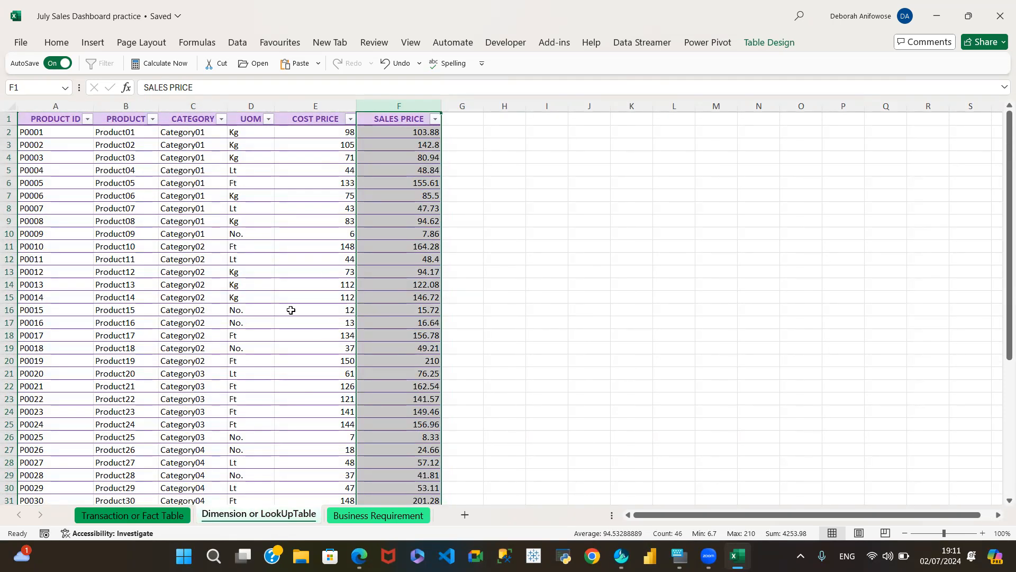
click(148, 516)
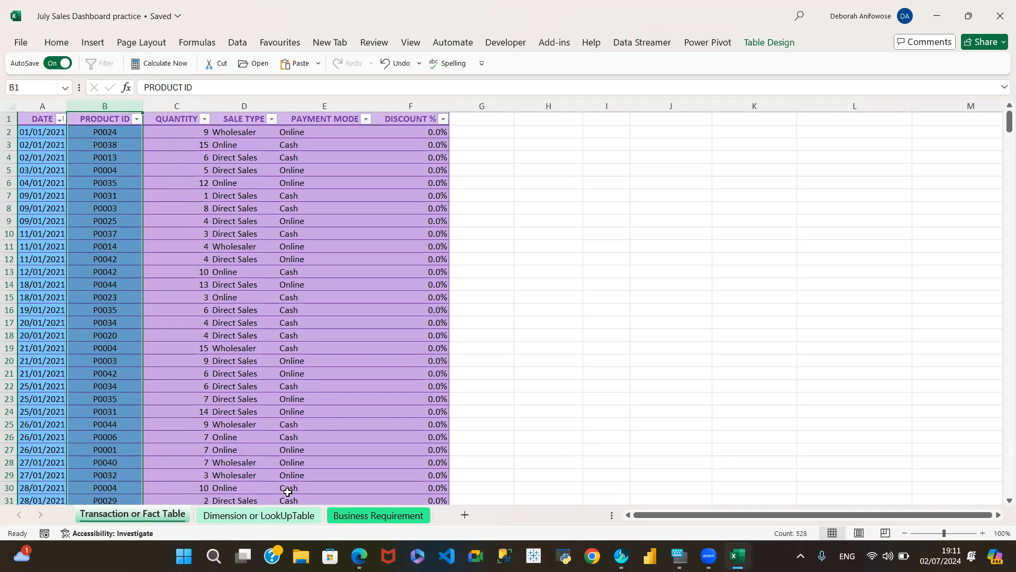
Try to rename the table on the Dimension or LookUpTable sheet as "Product Table", with a space
click(270, 516)
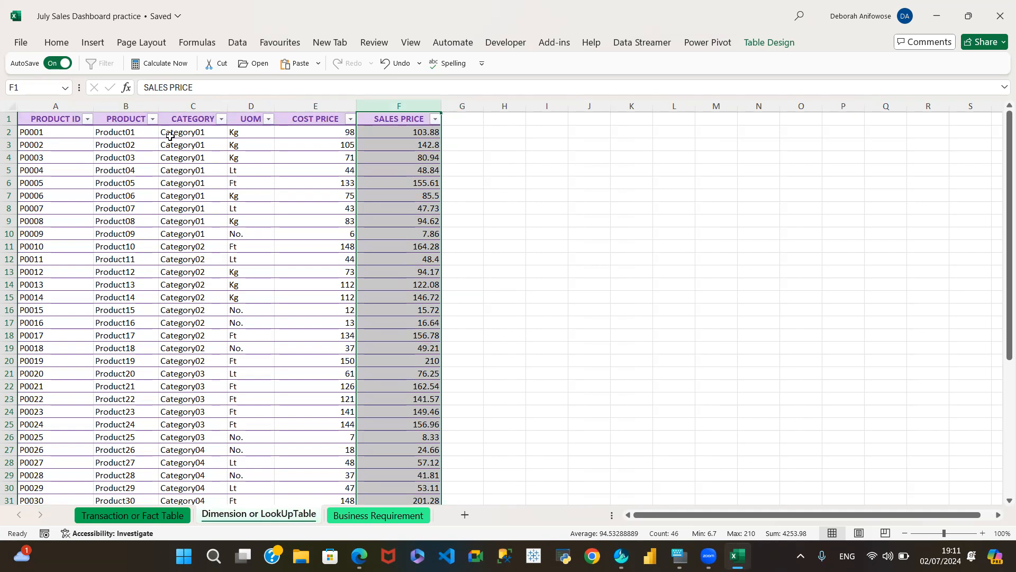
click(252, 181)
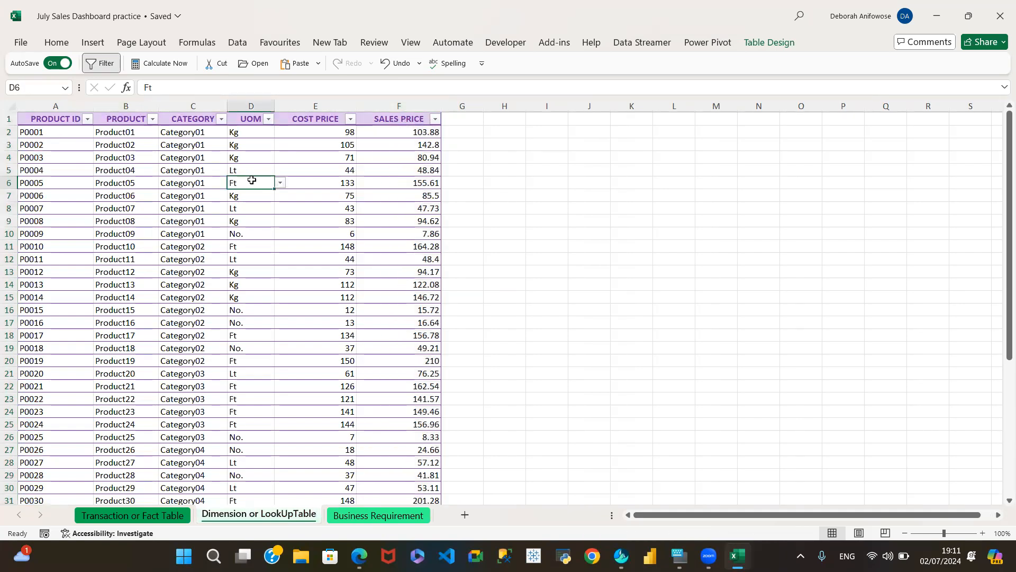
click(761, 43)
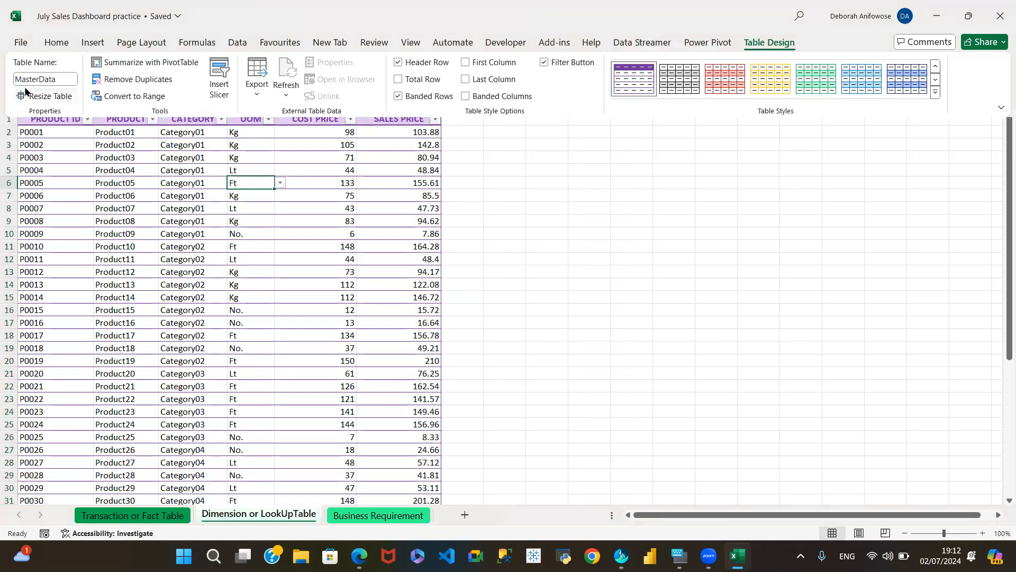
click(57, 79)
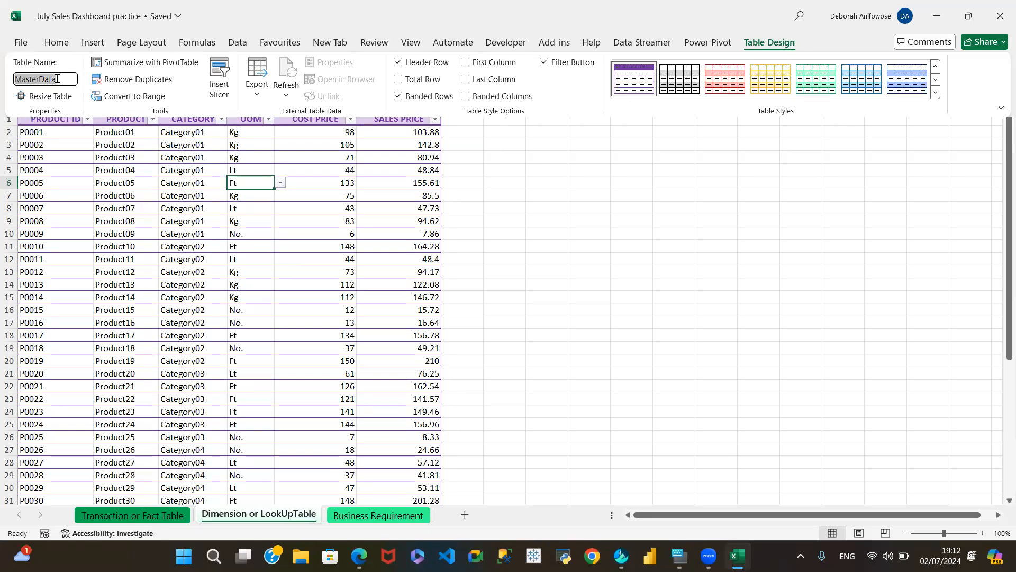
text(Product Table)
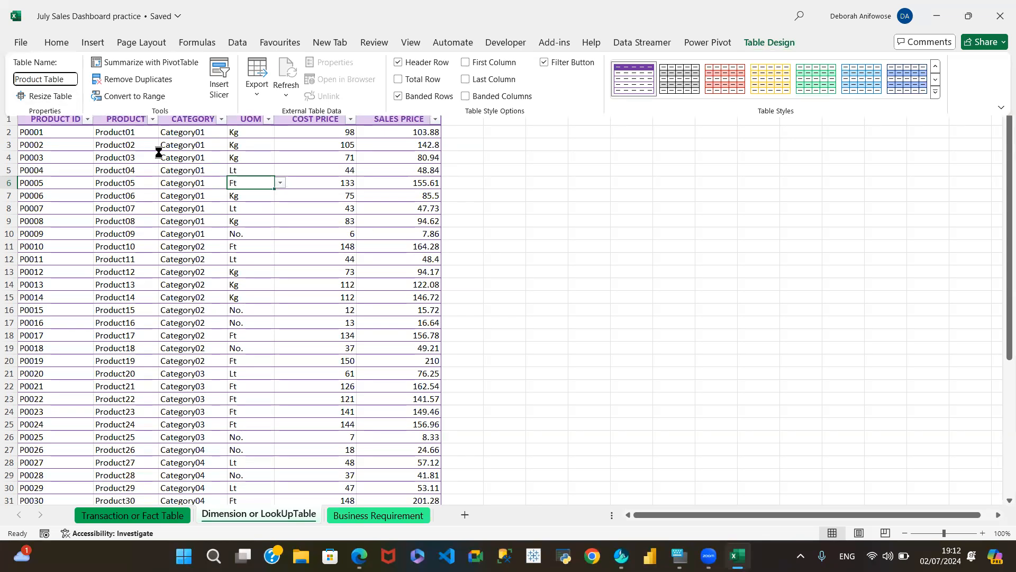
key(Return)
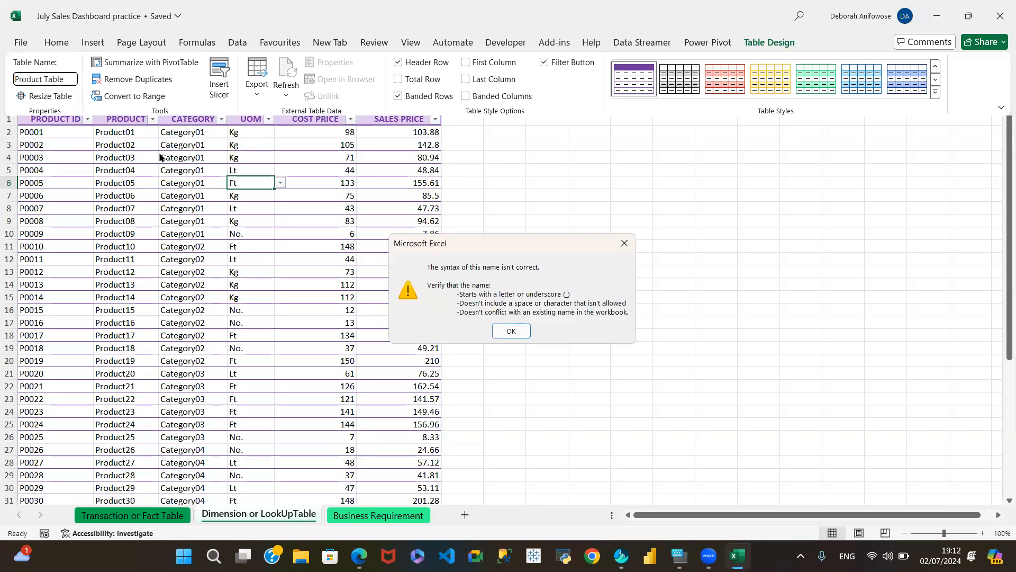
click(511, 331)
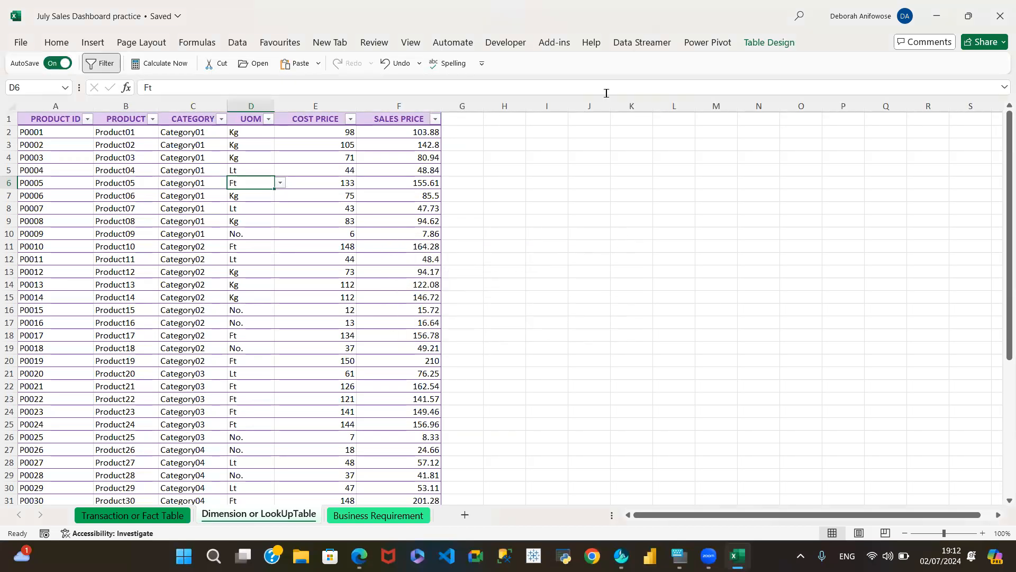
Try to rename the lookup table as "Product-Table", with a hyphen
click(770, 43)
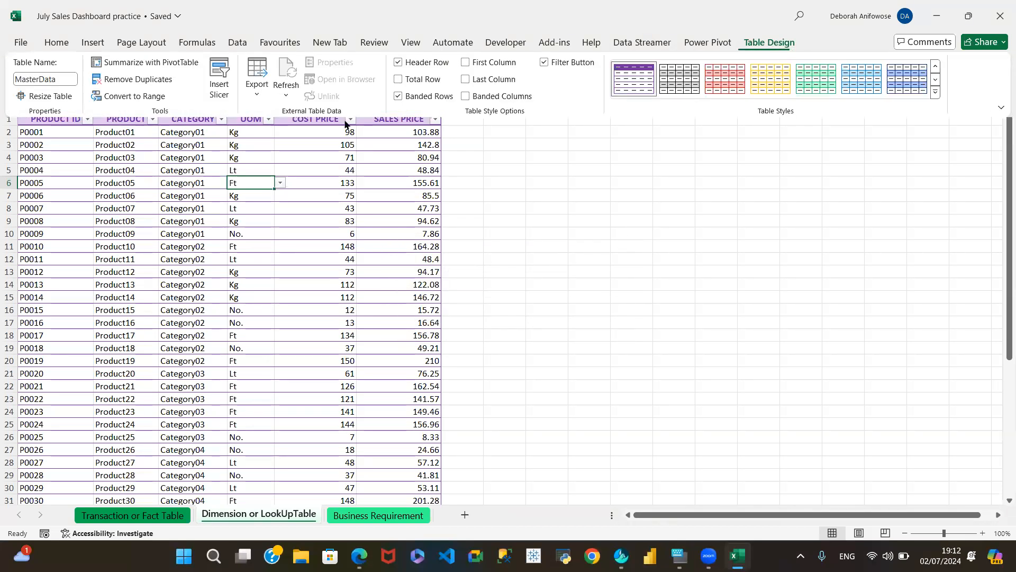
click(59, 80)
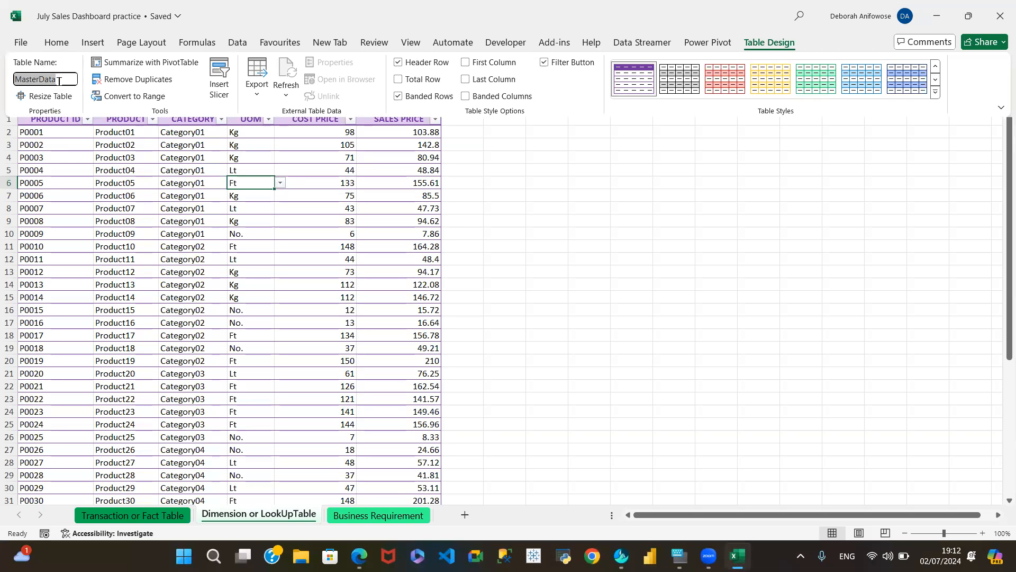
text(Product-Table)
key(Return)
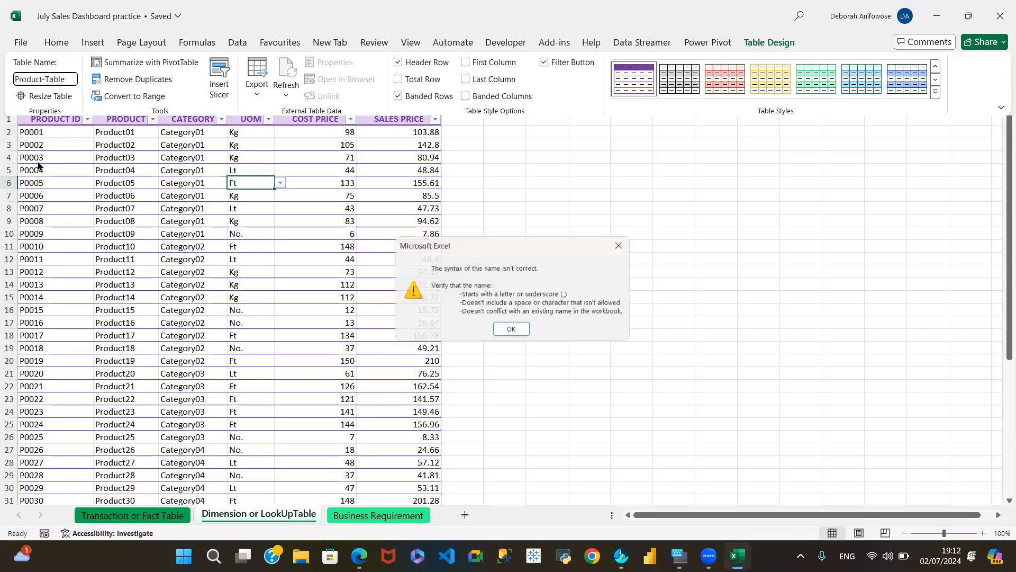
click(512, 331)
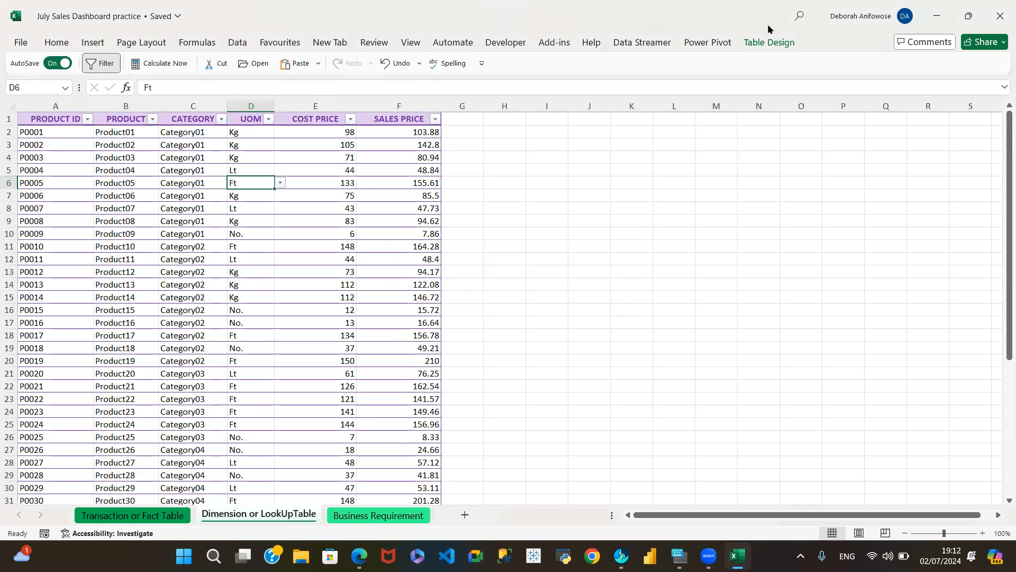
Rename the table on the Dimension or LookUpTable sheet as ProductTable
click(768, 42)
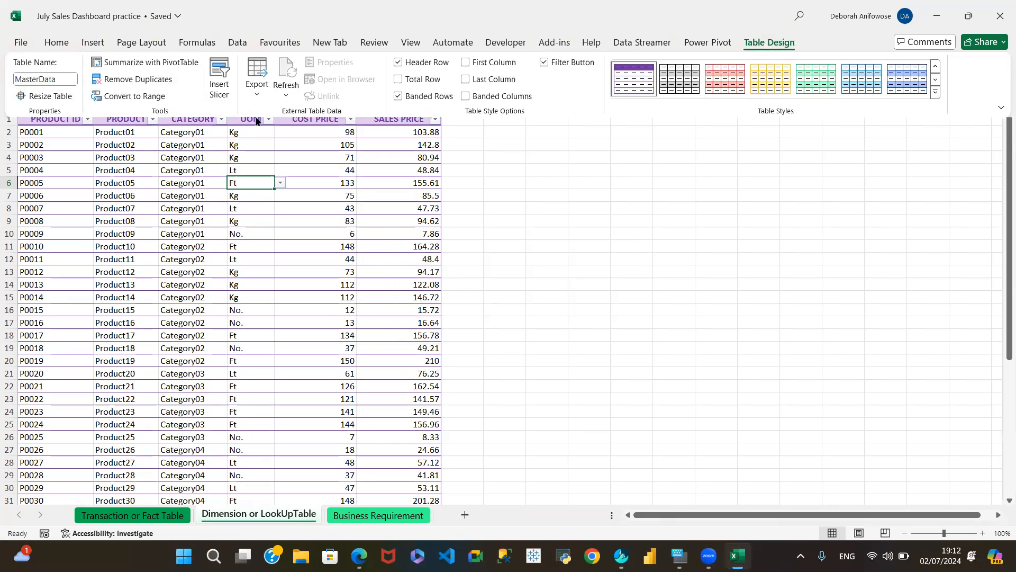
click(54, 76)
text(Product)
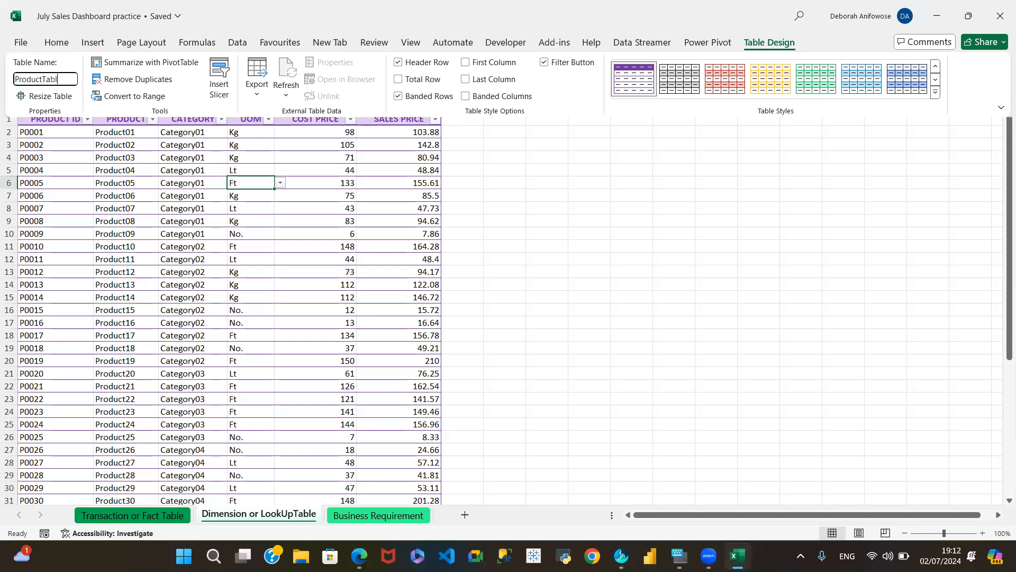
text(Table)
key(Return)
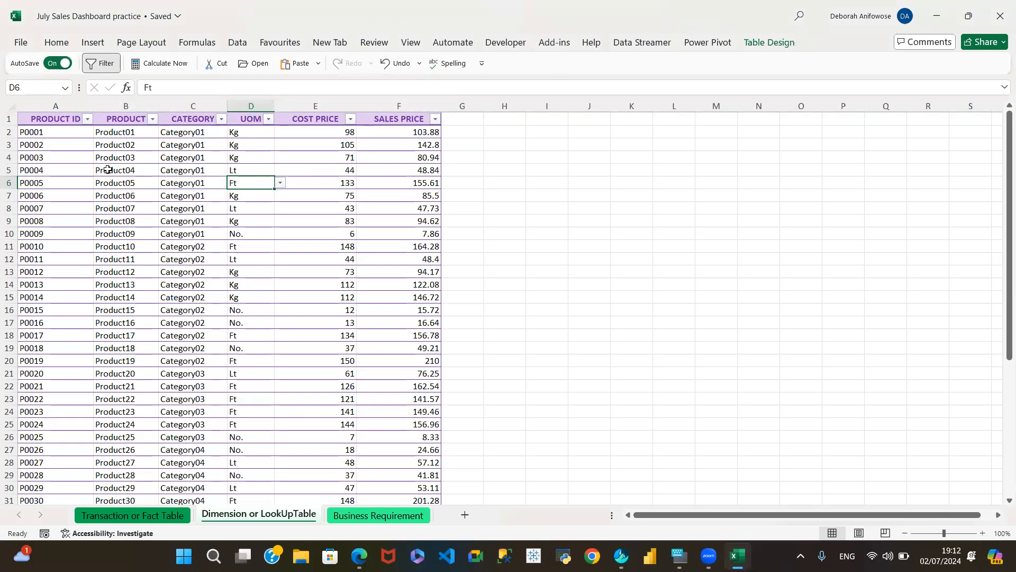
Check the table name assigned to the lookup table in its design settings
click(769, 42)
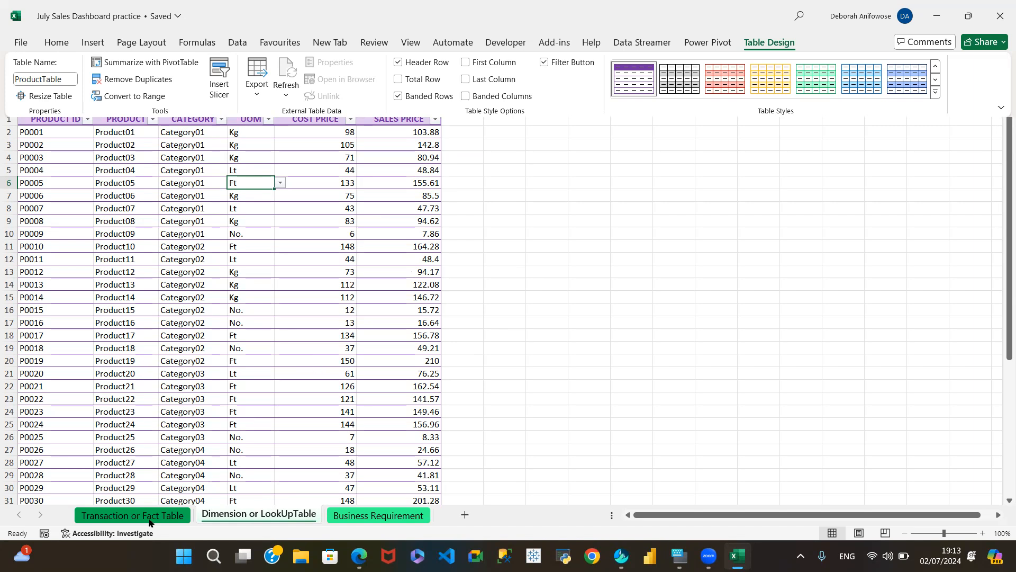
key(ctrl+F1)
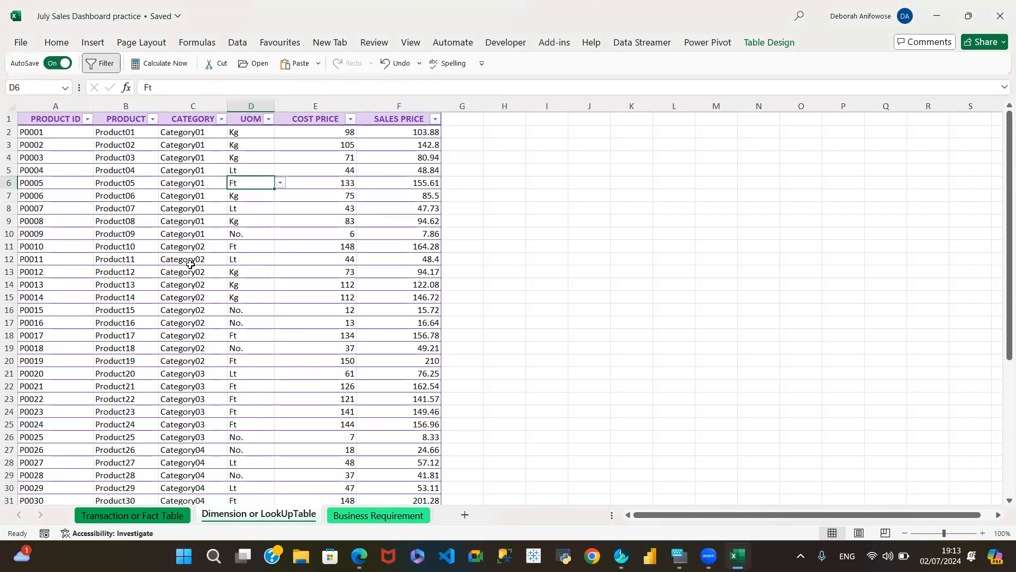
click(191, 263)
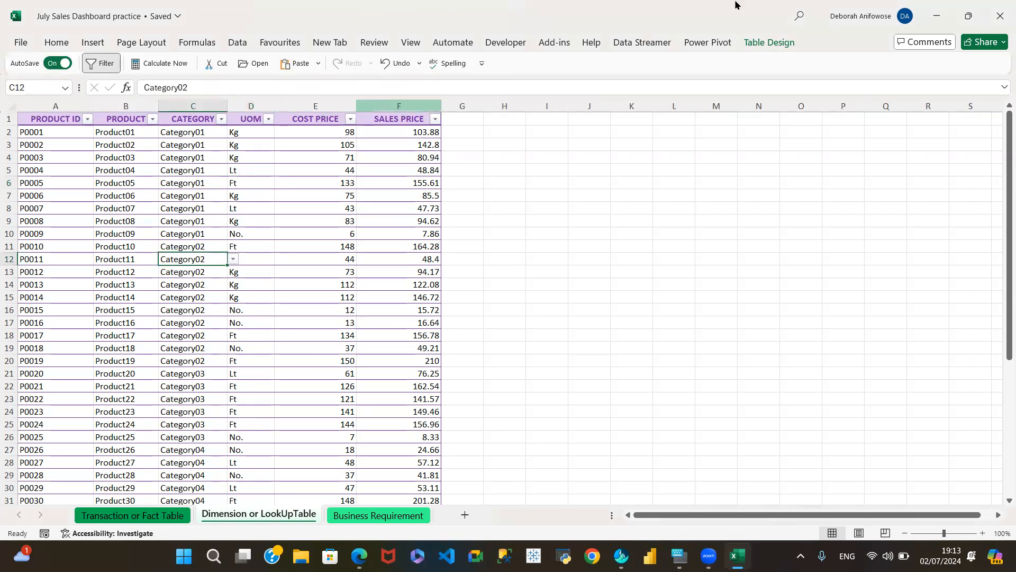
click(771, 46)
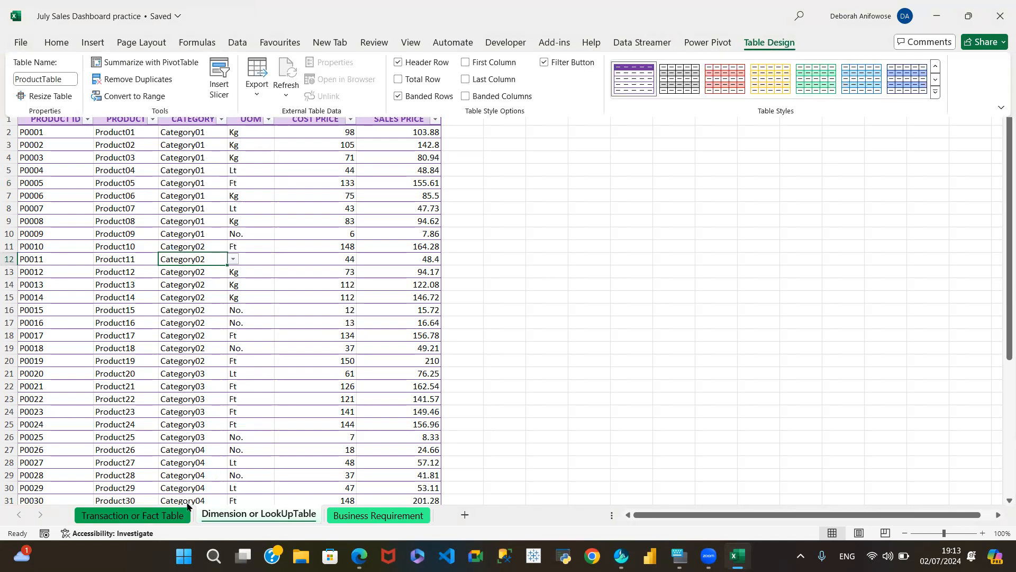
Go to the Transaction or Fact Table sheet and display the name setting of its table
click(136, 521)
click(151, 387)
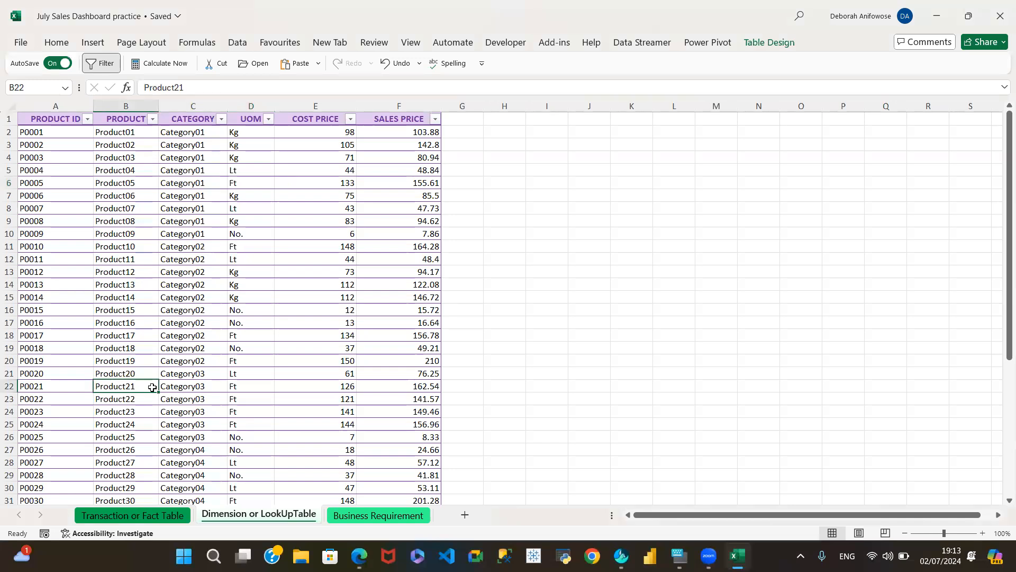
click(764, 45)
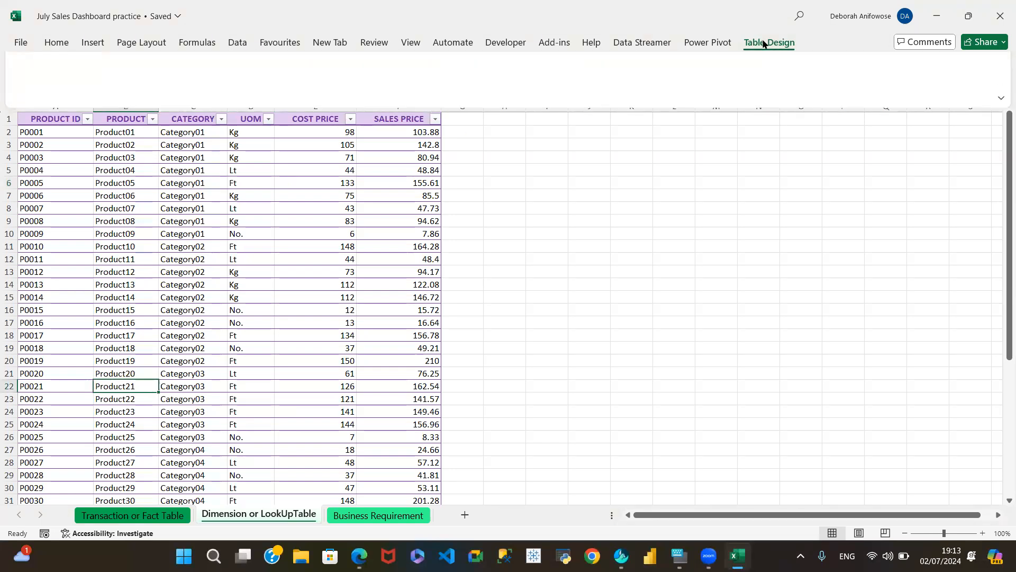
click(142, 518)
click(143, 516)
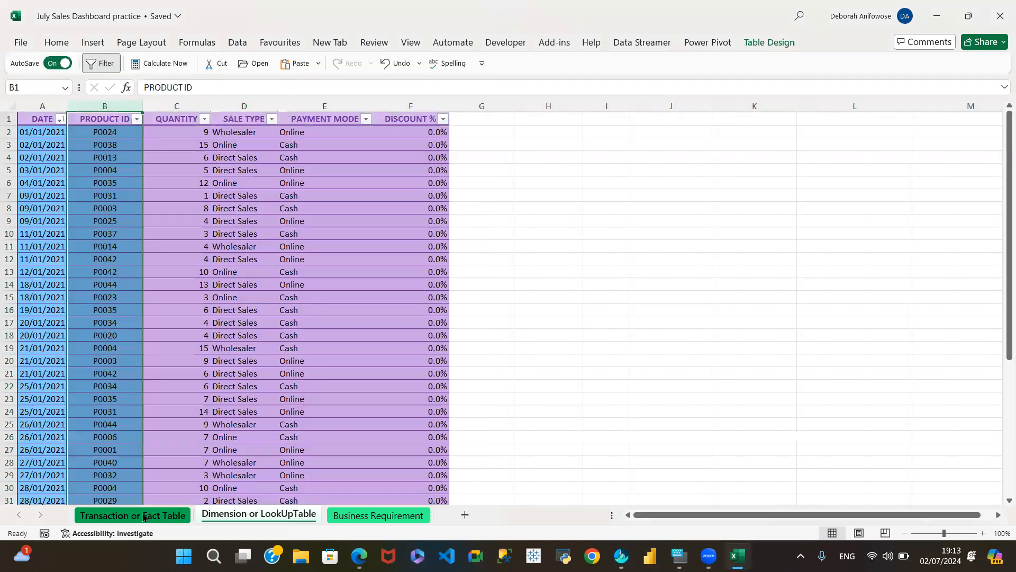
click(769, 43)
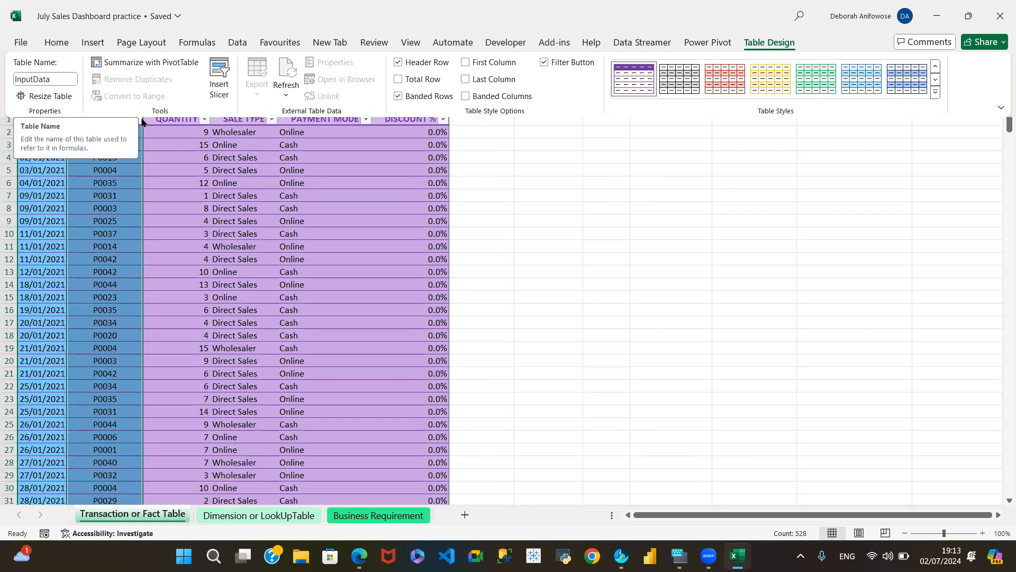
Examine the PRODUCT column on the Dimension or LookUpTable sheet against the columns of the Transaction or Fact Table sheet
click(249, 231)
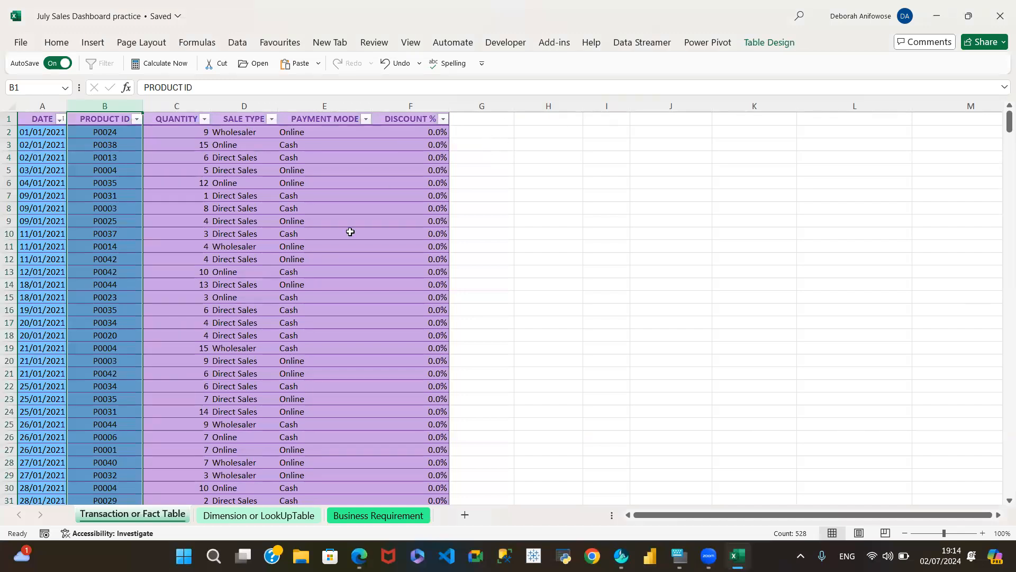
click(260, 518)
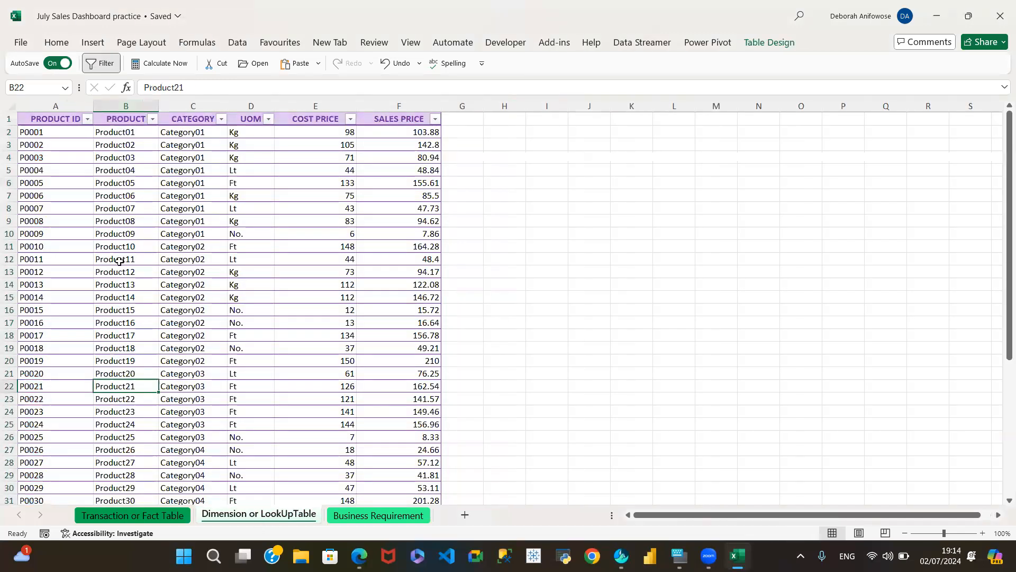
click(125, 113)
click(126, 112)
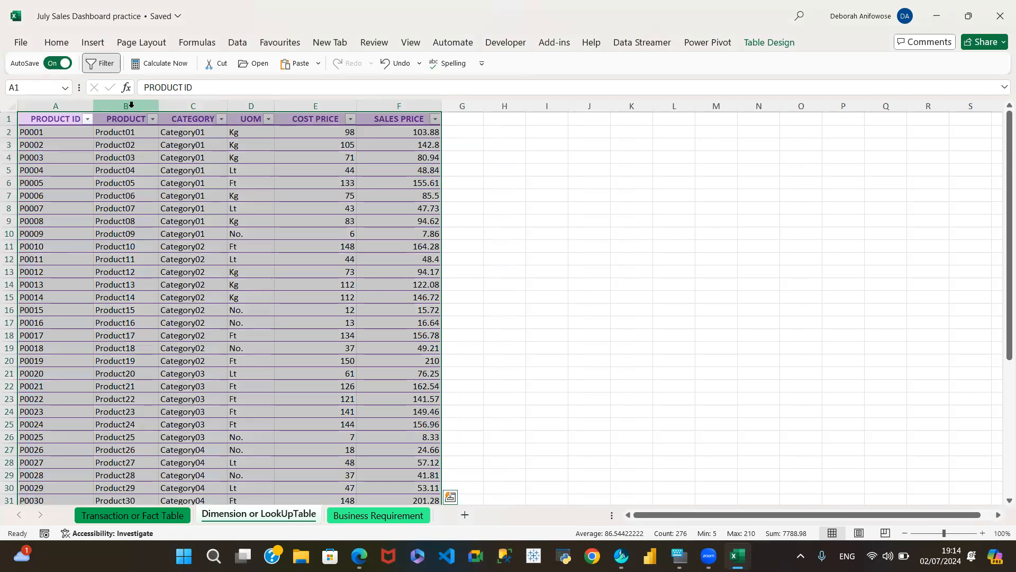
click(131, 104)
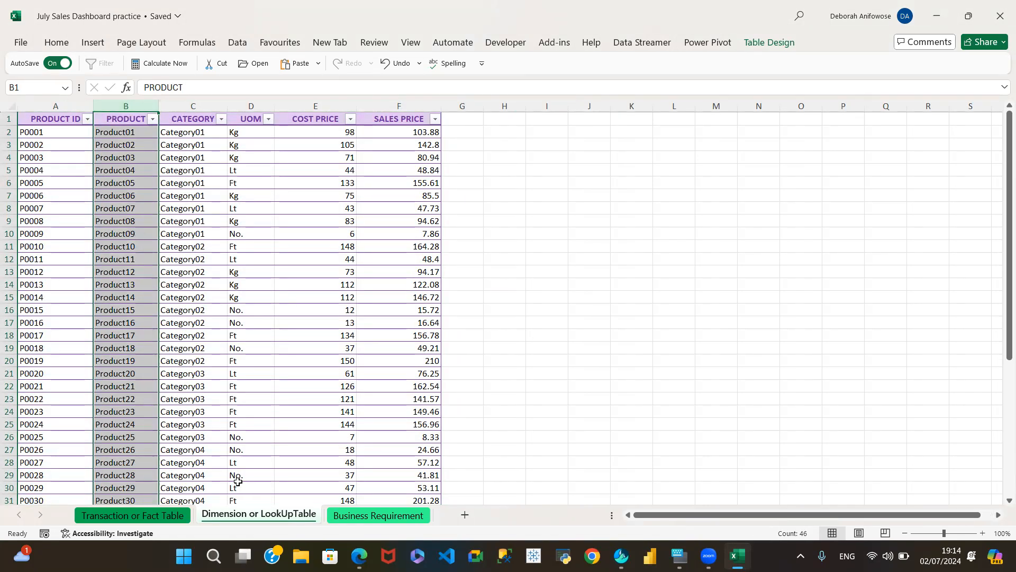
click(131, 521)
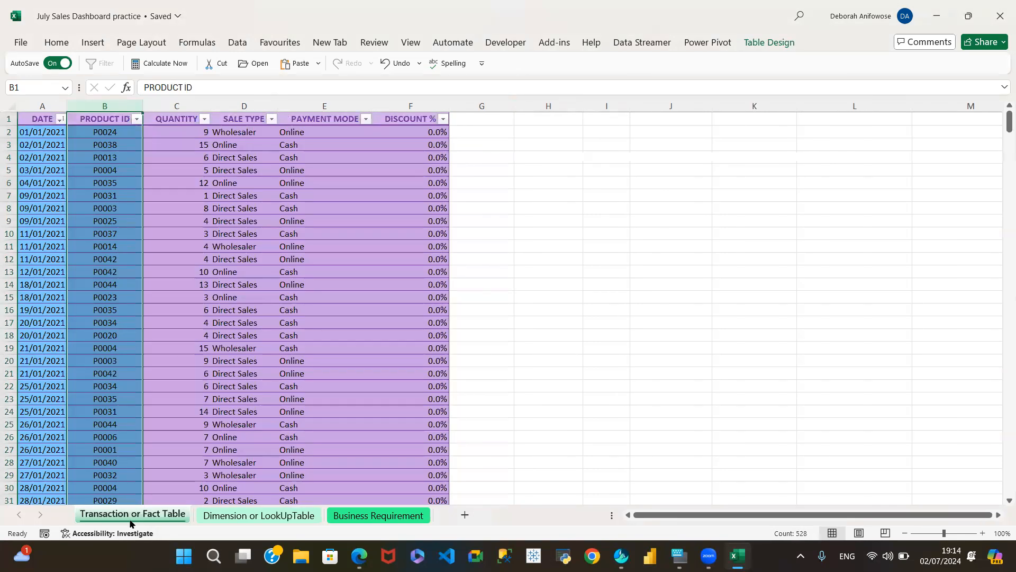
click(488, 136)
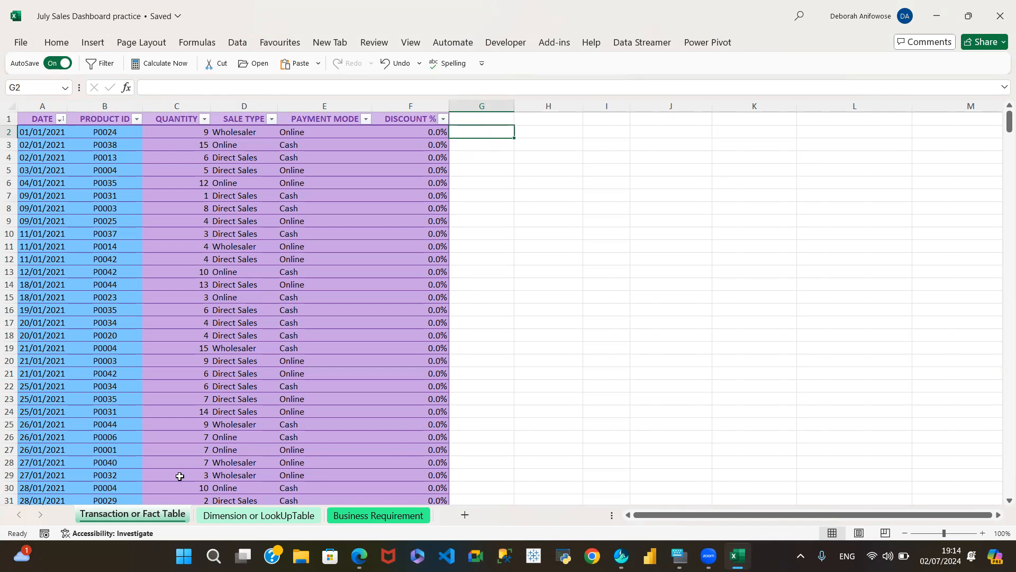
Compare the PRODUCT ID columns shared by the Transaction or Fact Table and Dimension or LookUpTable sheets
click(268, 516)
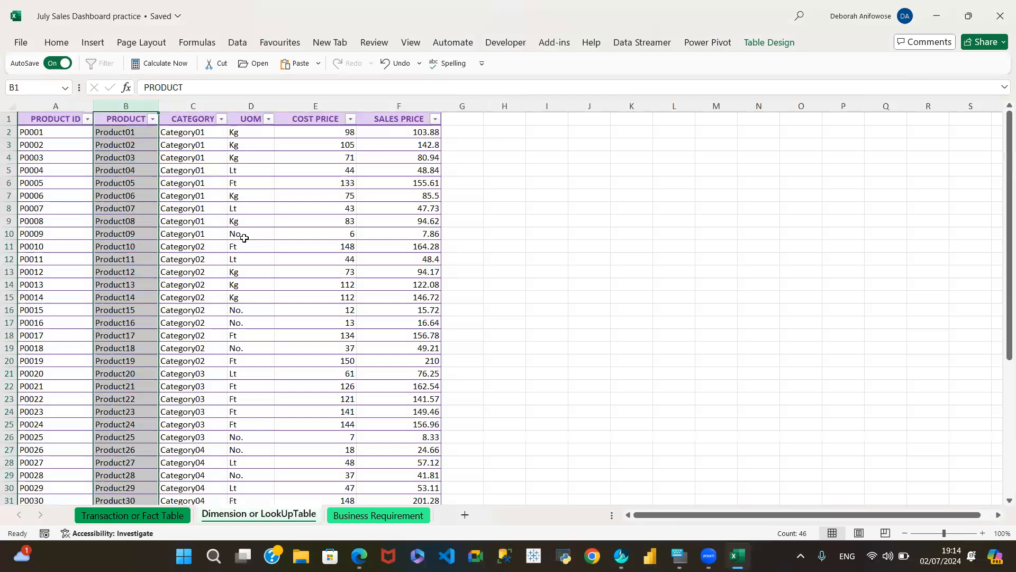
click(137, 134)
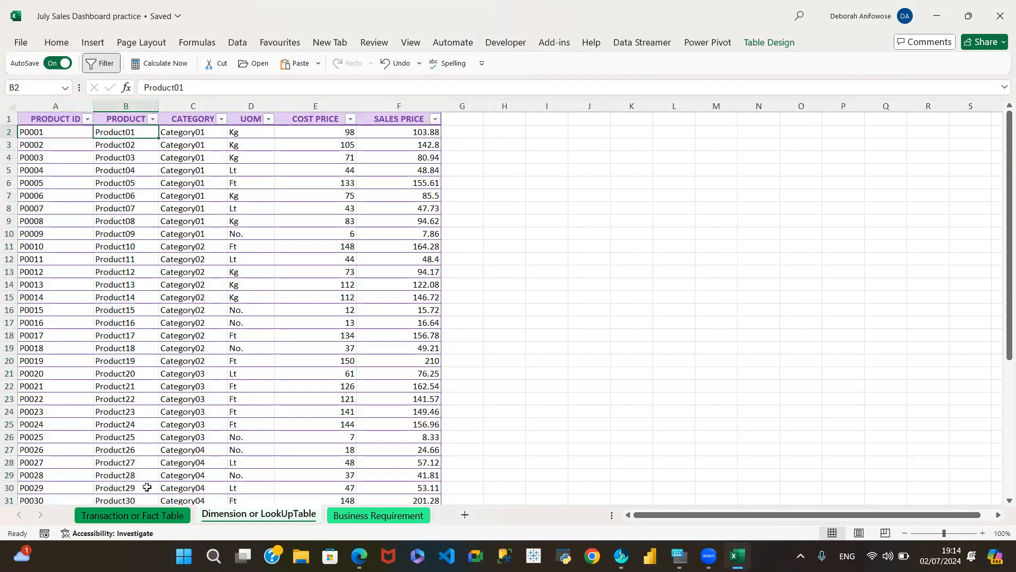
click(150, 517)
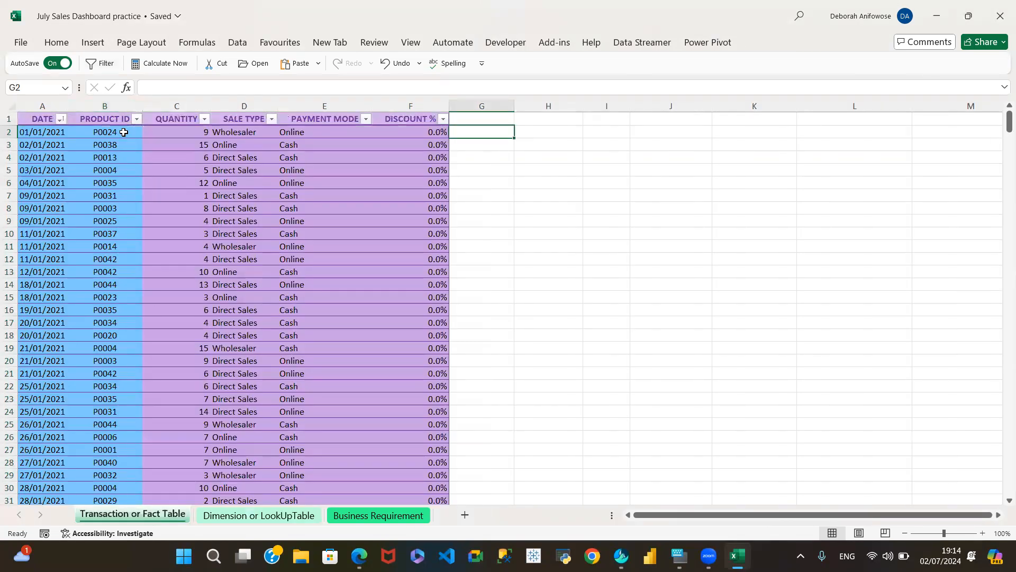
click(112, 106)
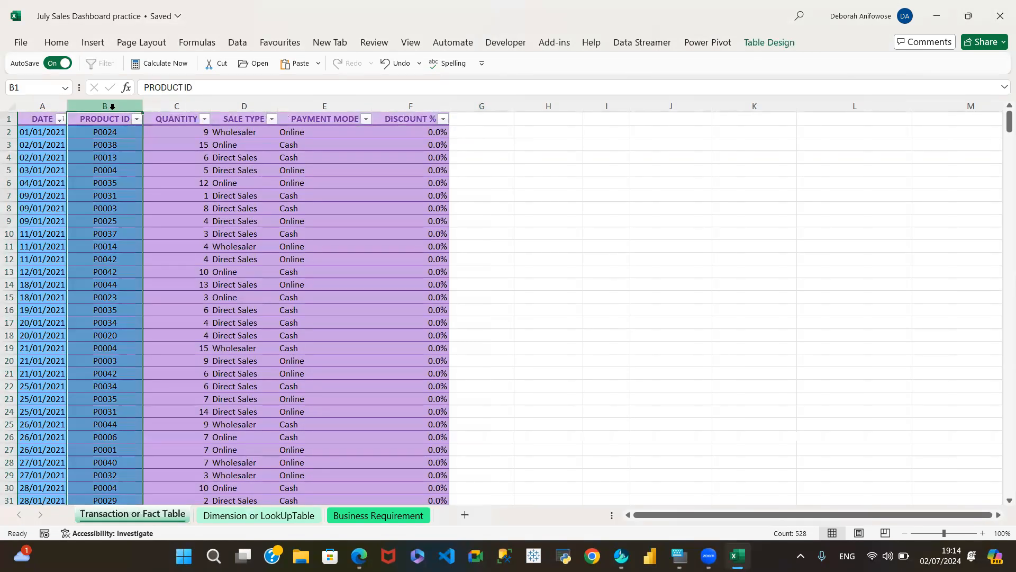
click(272, 516)
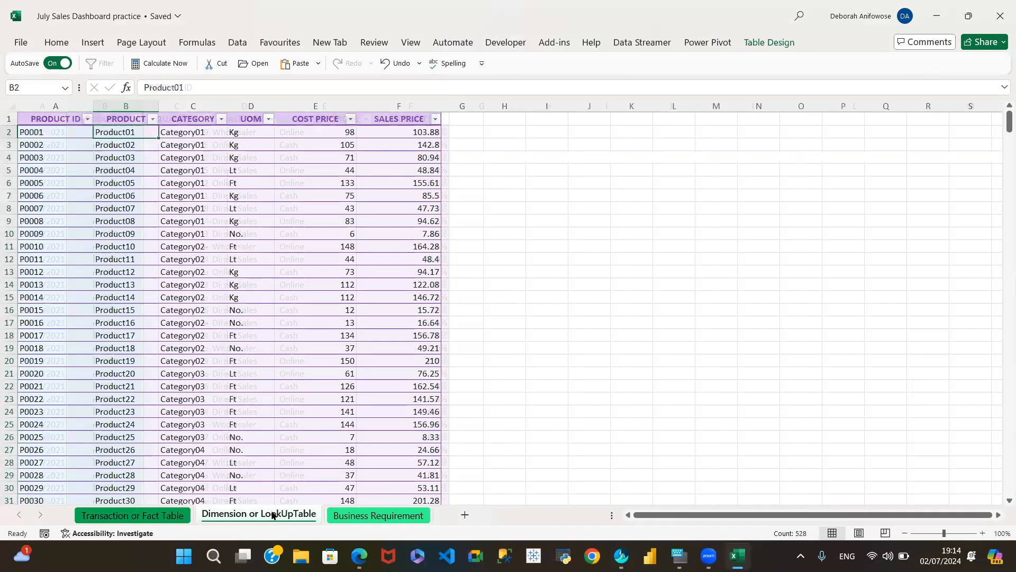
click(58, 105)
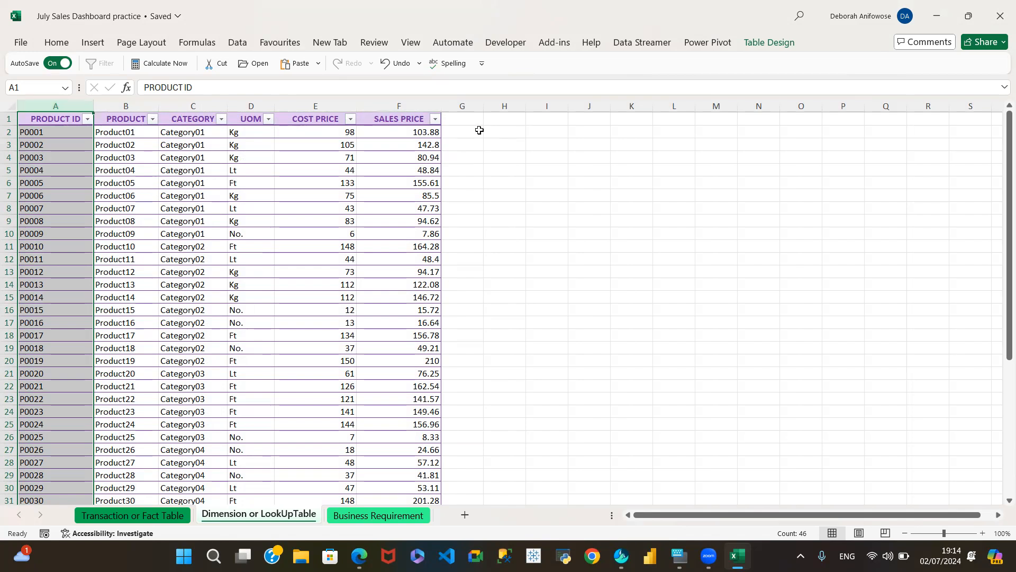
click(155, 515)
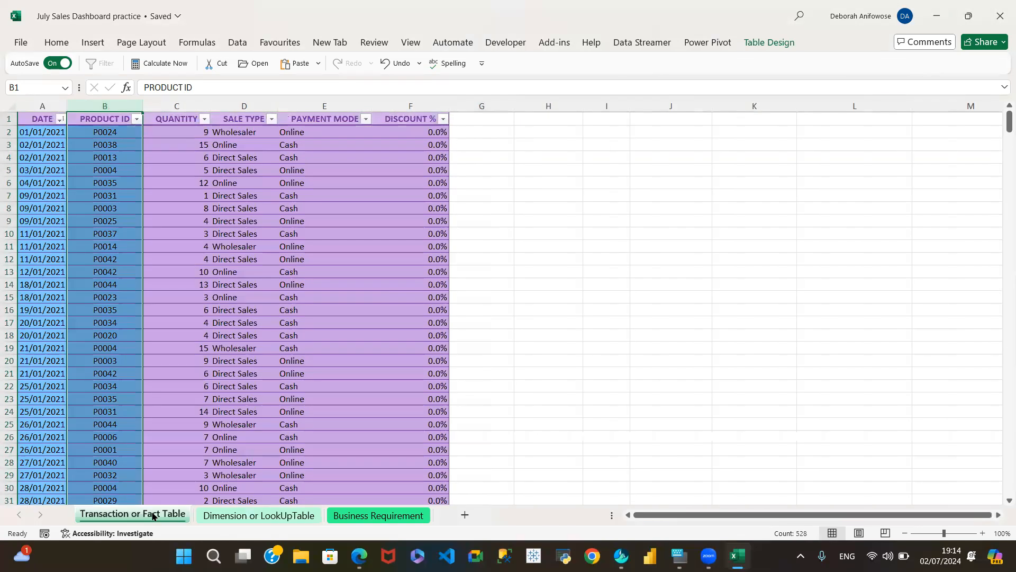
Start a VLOOKUP formula in cell G2 of the Transaction or Fact Table sheet, using the row's PRODUCT ID as lookup value
click(495, 134)
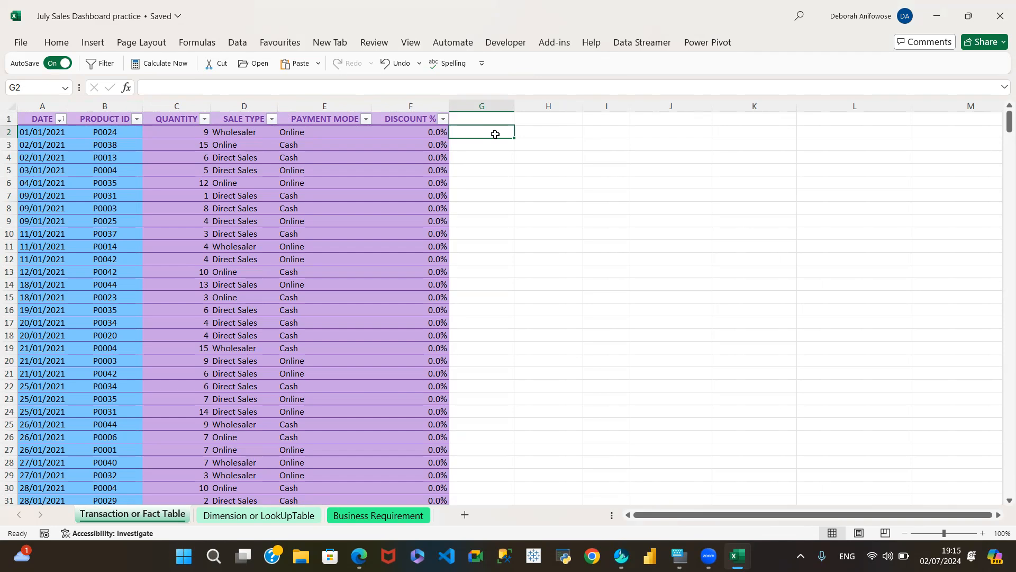
text(=)
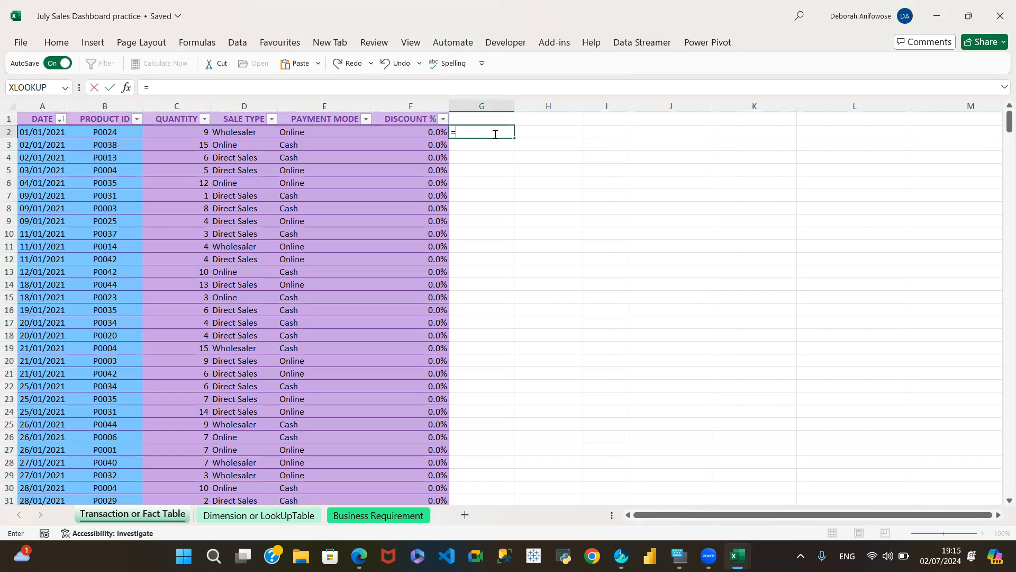
text(vl)
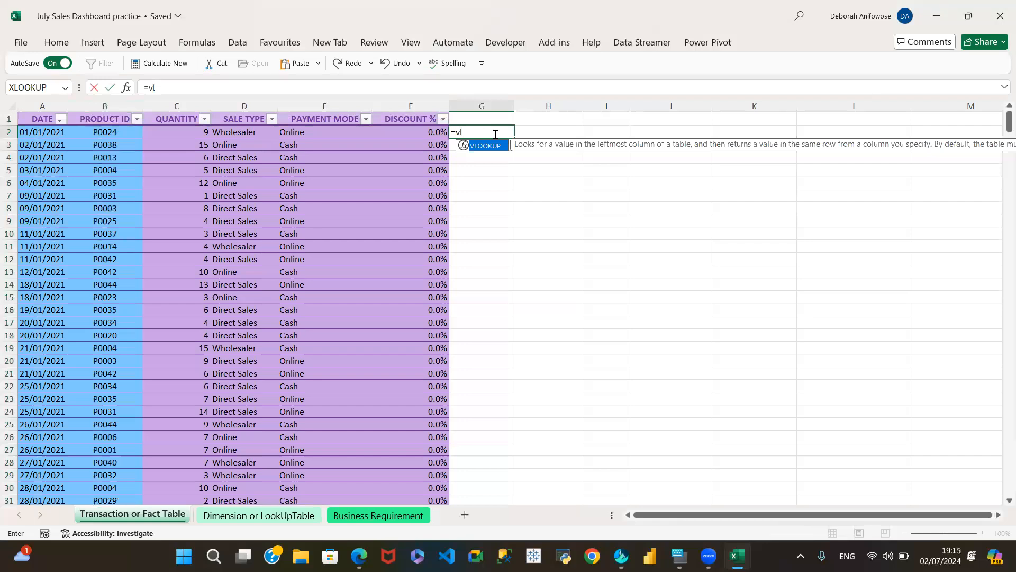
key(BackSpace)
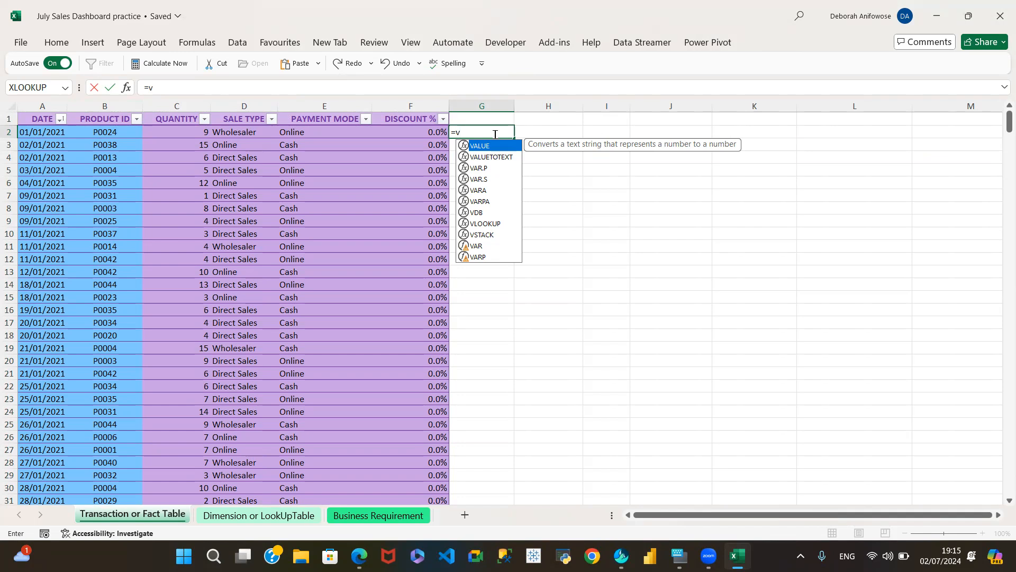
text(l)
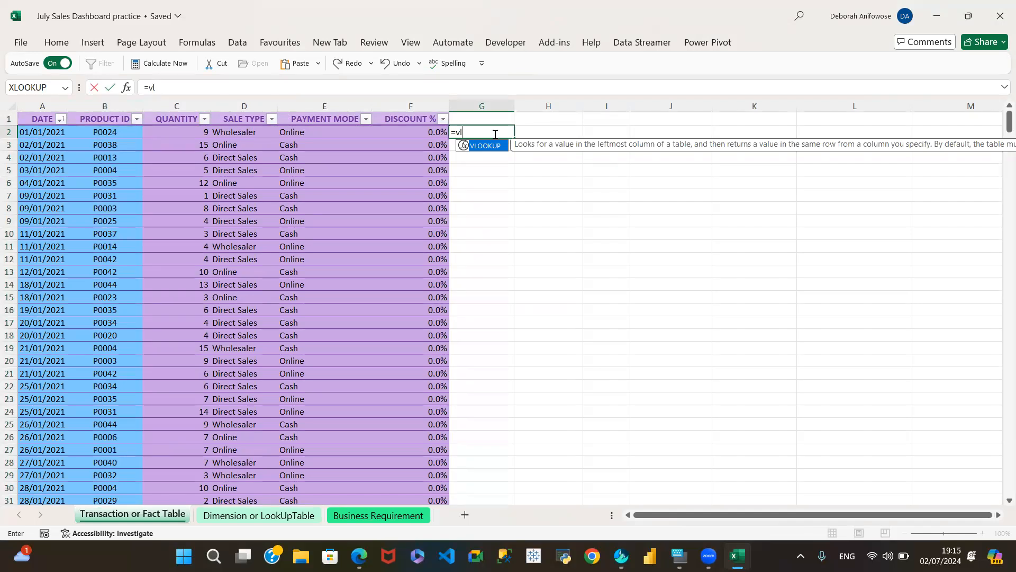
key(Tab)
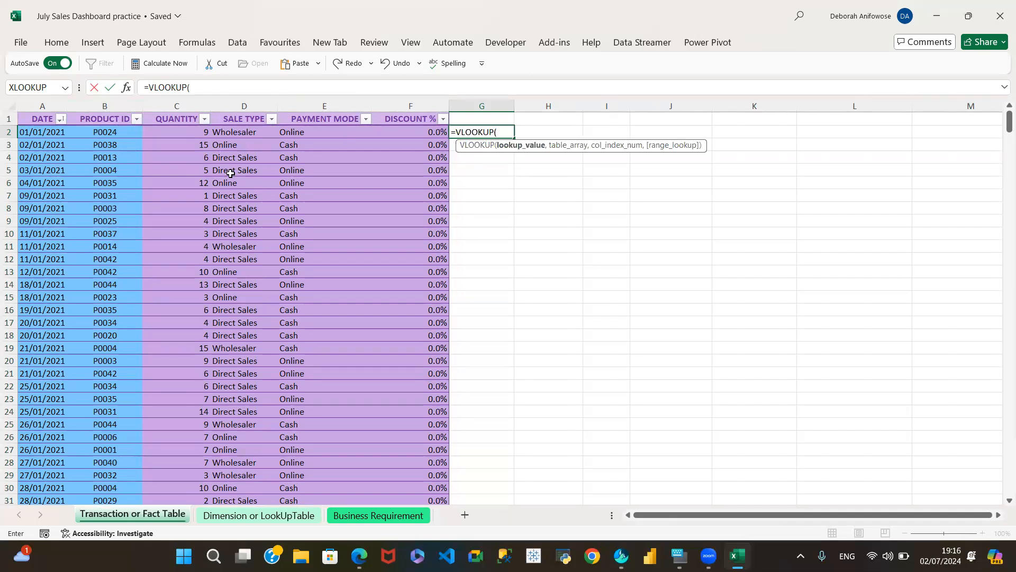
click(111, 134)
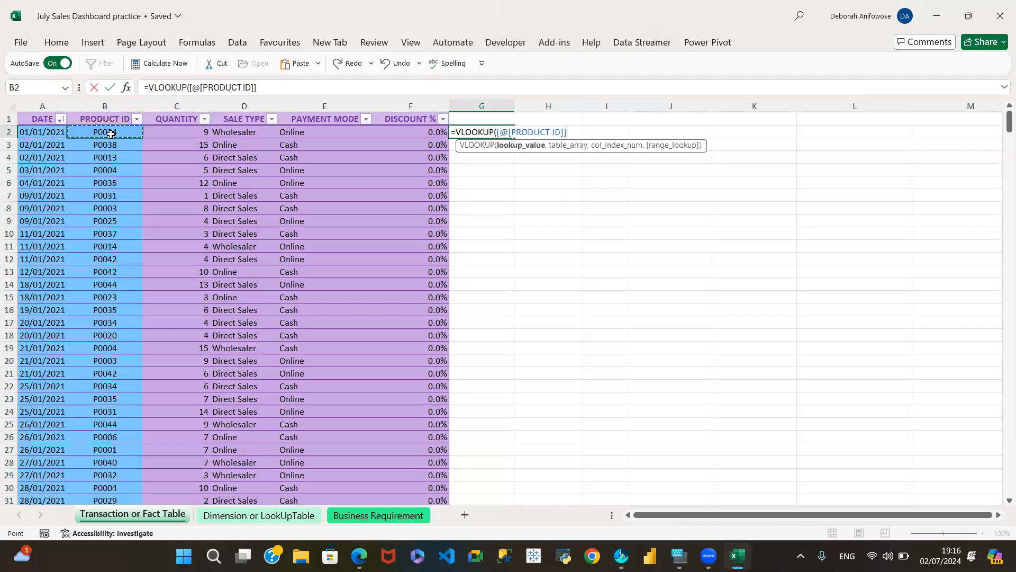
text(,)
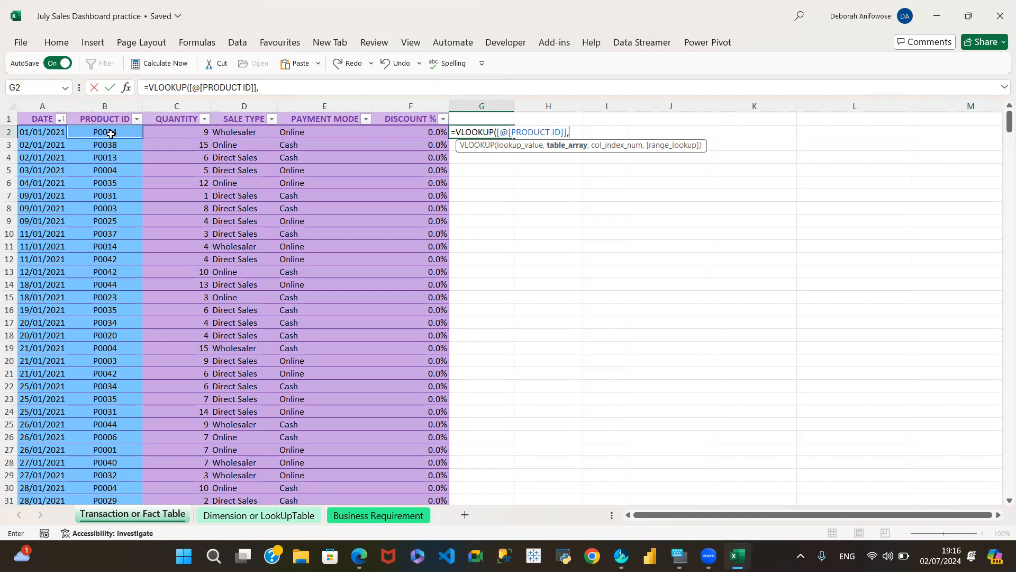
Try to define the VLOOKUP table array as range A1:F46 on the Dimension or LookUpTable sheet
click(258, 515)
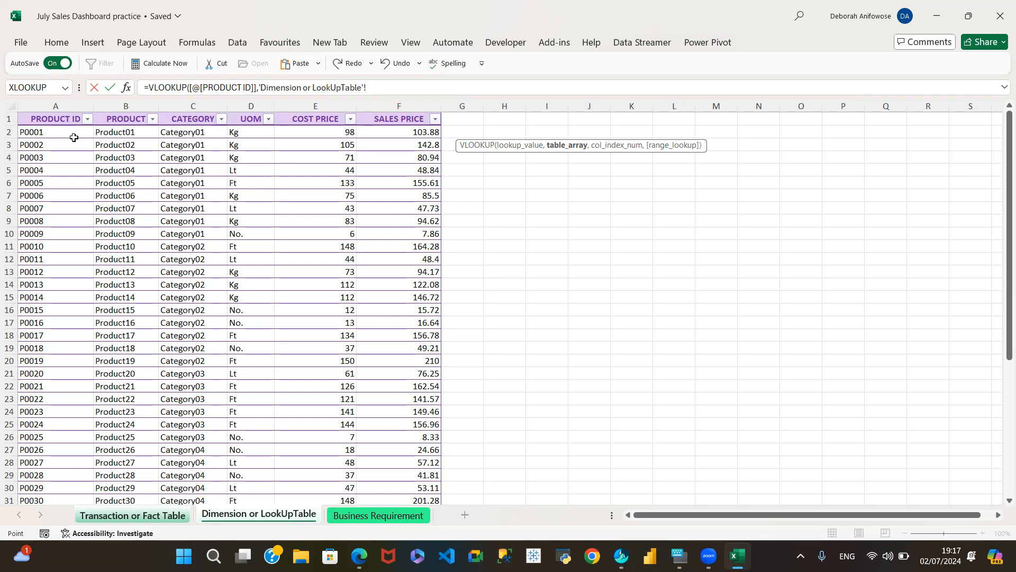
drag(53, 121, 372, 271)
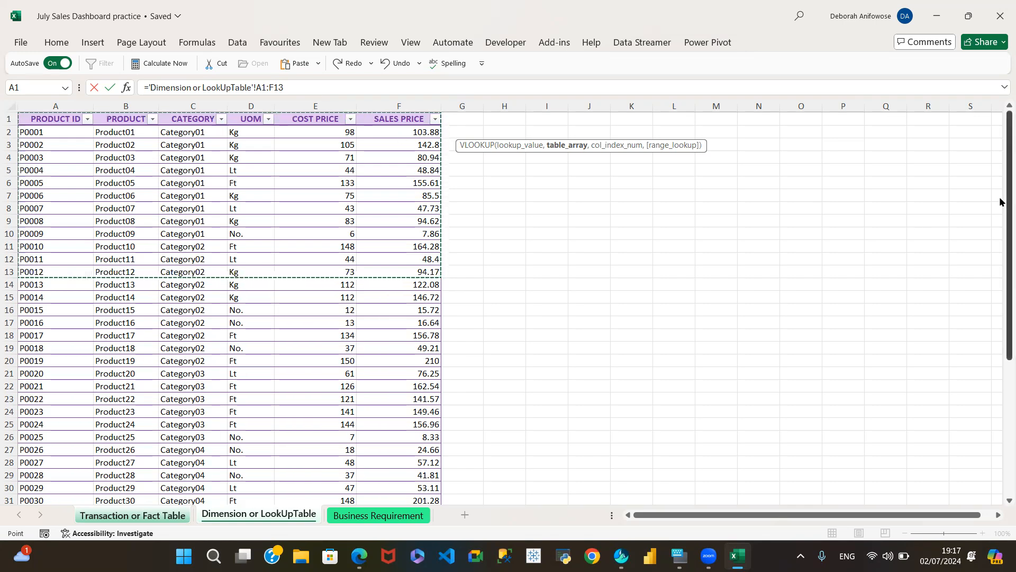
drag(1000, 202, 1000, 121)
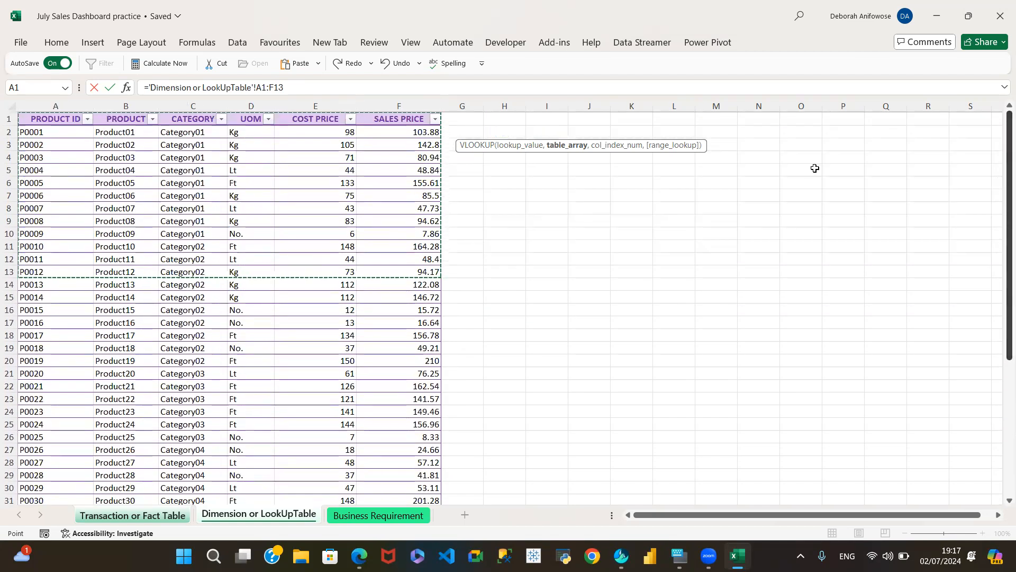
click(292, 87)
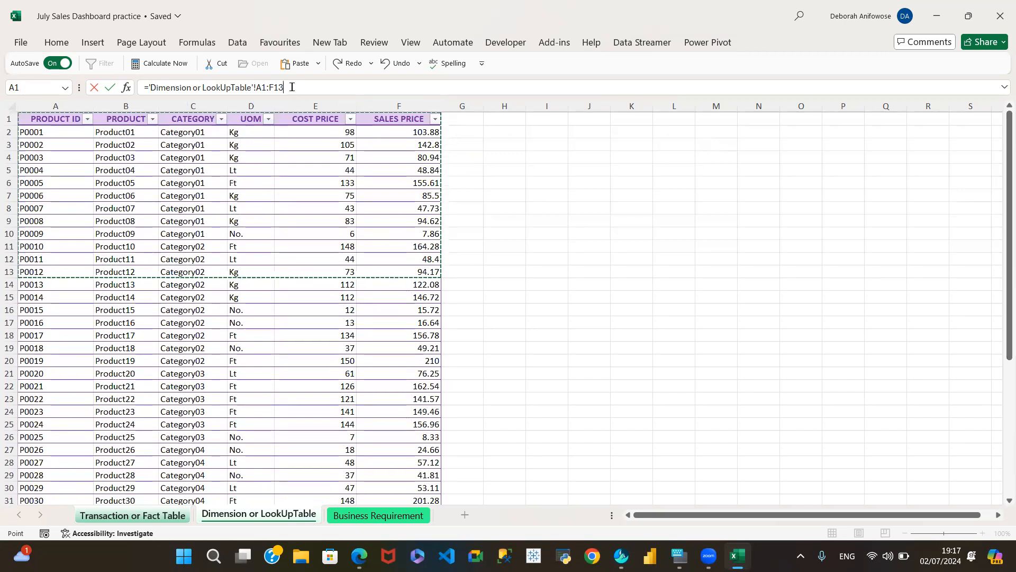
key(BackSpace)
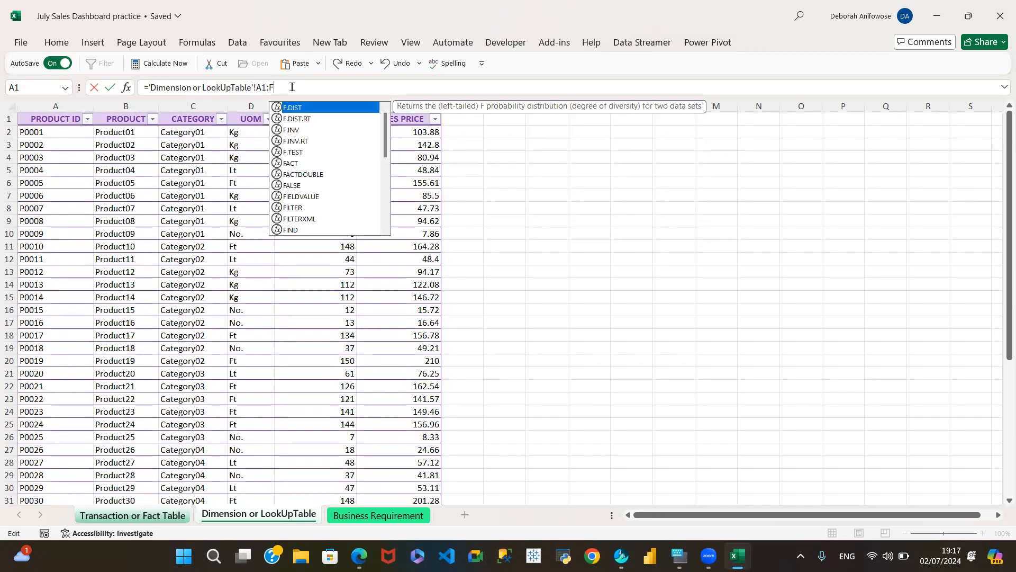
text(46)
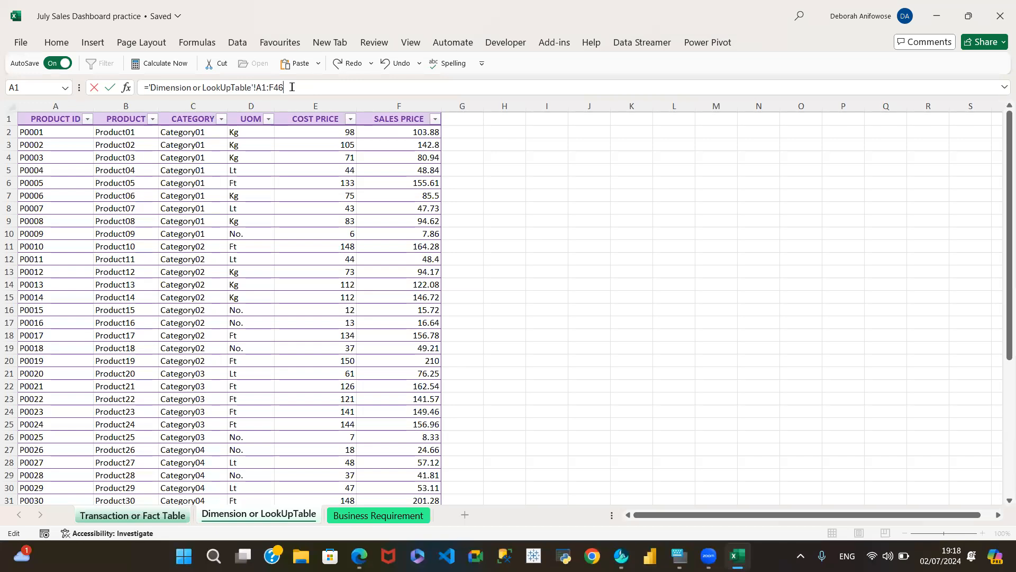
text(,)
Clear the faulty lookup formula from cell G2
key(BackSpace)
key(BackSpace)
key(BackSpace)
key(BackSpace)
key(BackSpace)
key(BackSpace)
key(BackSpace)
key(BackSpace)
key(BackSpace)
key(BackSpace)
key(BackSpace)
key(BackSpace)
key(BackSpace)
key(BackSpace)
key(BackSpace)
key(BackSpace)
key(BackSpace)
key(BackSpace)
key(BackSpace)
key(BackSpace)
key(BackSpace)
key(BackSpace)
key(BackSpace)
key(BackSpace)
key(BackSpace)
key(BackSpace)
key(BackSpace)
key(BackSpace)
key(BackSpace)
key(BackSpace)
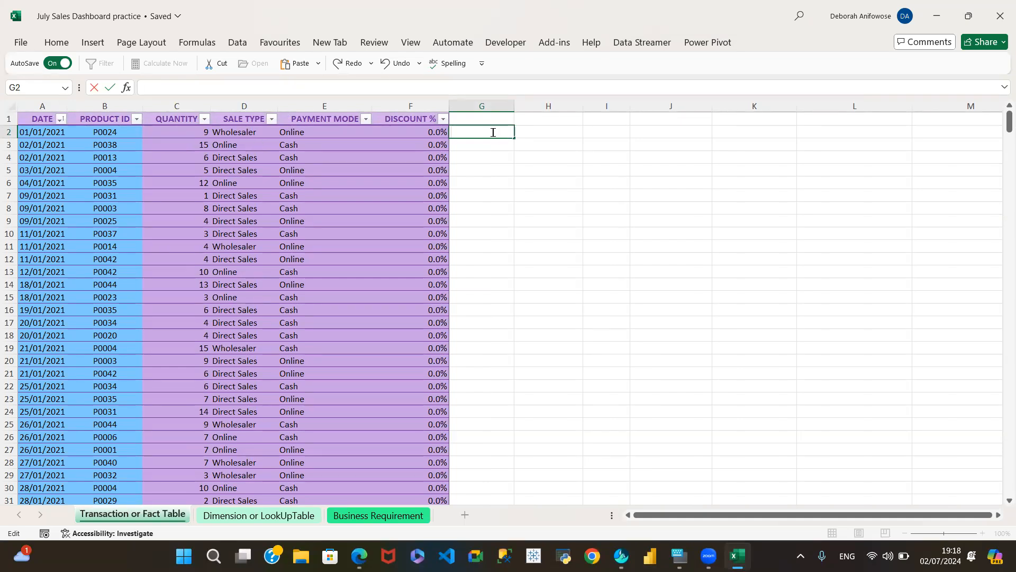
Begin a new VLOOKUP in the emptied cell G2 with the same row's PRODUCT ID as the lookup value
text(=vl)
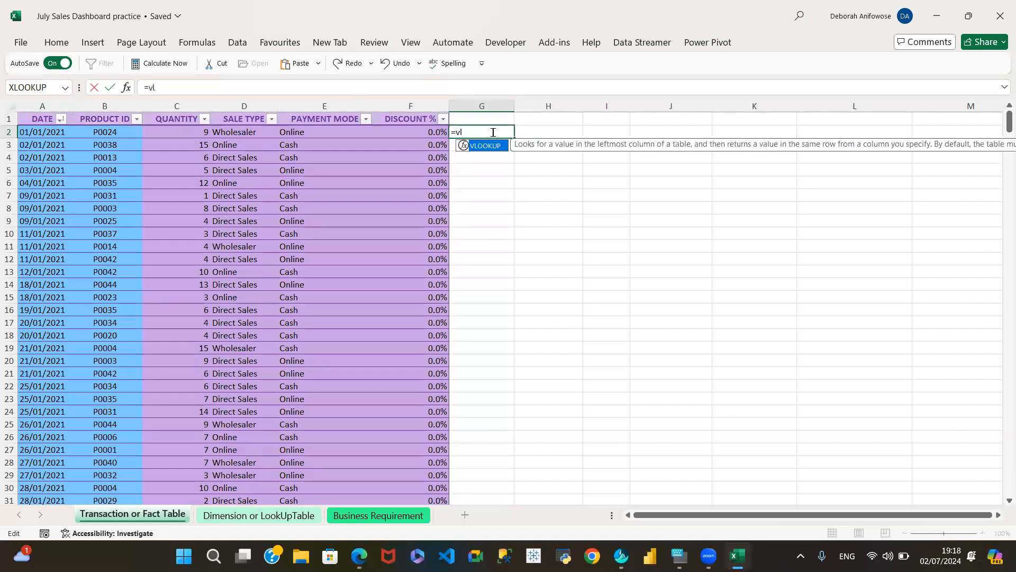
key(Tab)
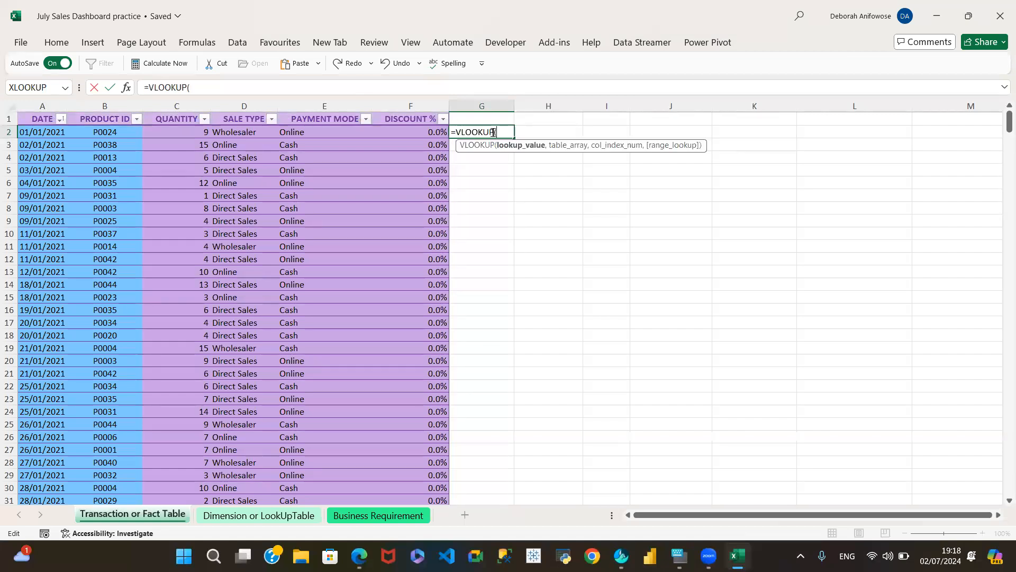
click(106, 132)
text(,)
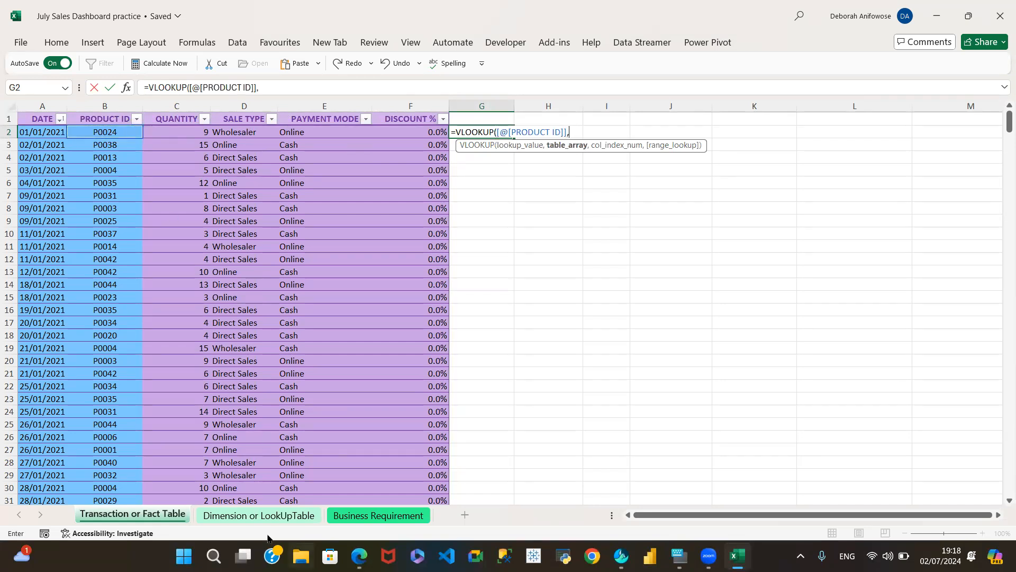
Set the VLOOKUP table array to the whole ProductTable, headers included, on the Dimension or LookUpTable sheet
click(254, 516)
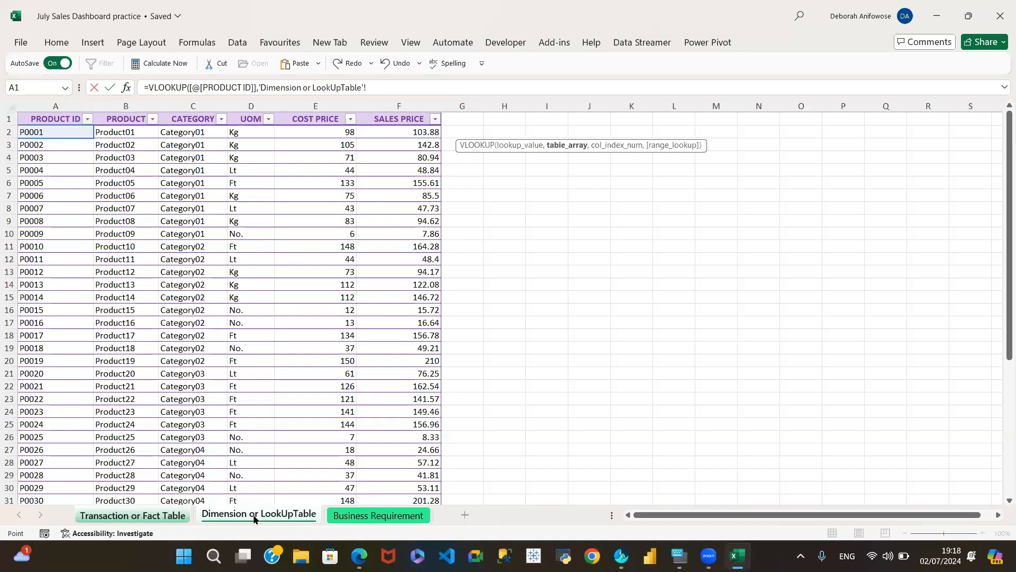
click(56, 120)
drag(56, 120, 399, 422)
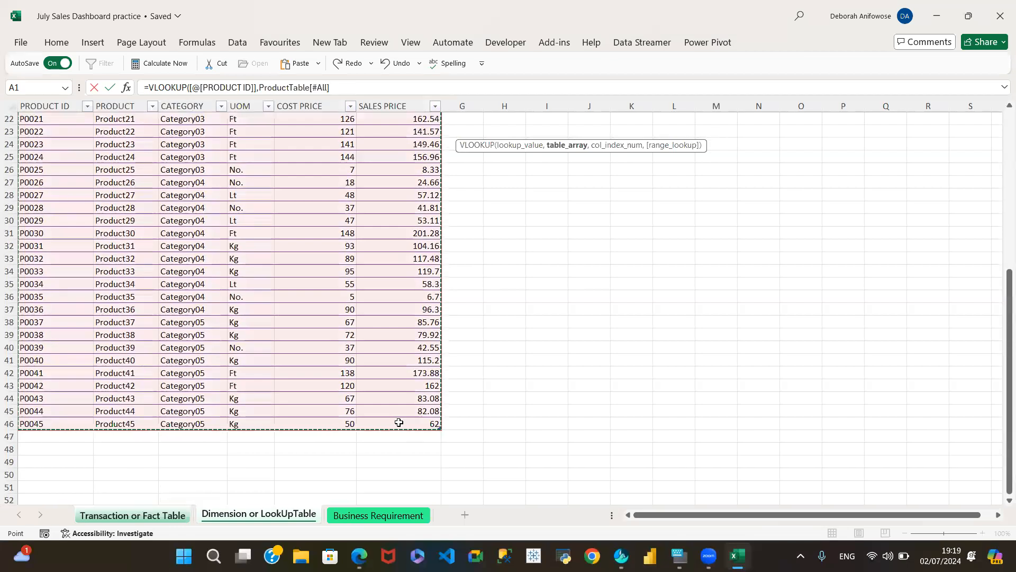
text(,)
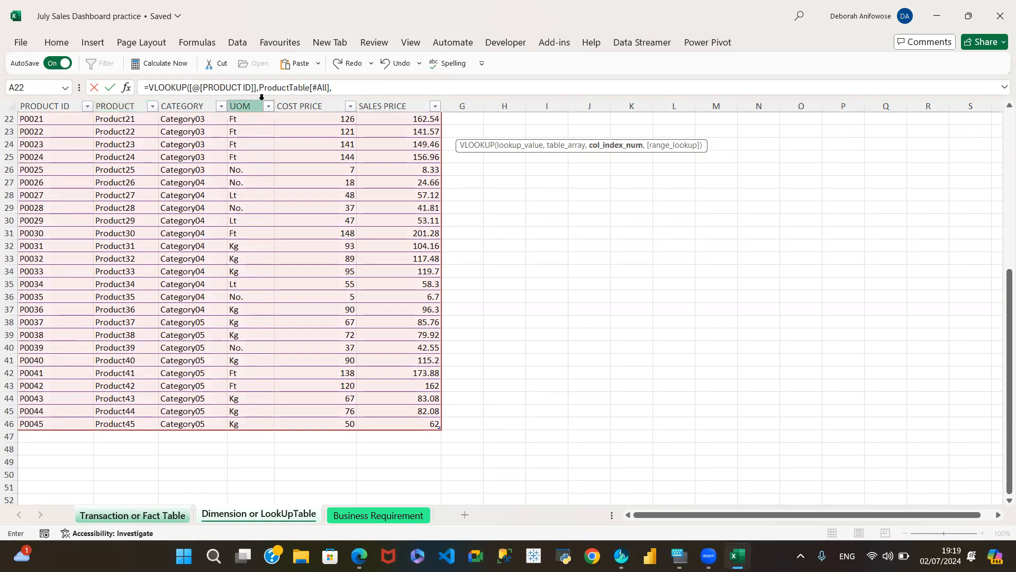
Complete the VLOOKUP with column index 2 and an exact match (FALSE), and enter it into the table column
click(362, 87)
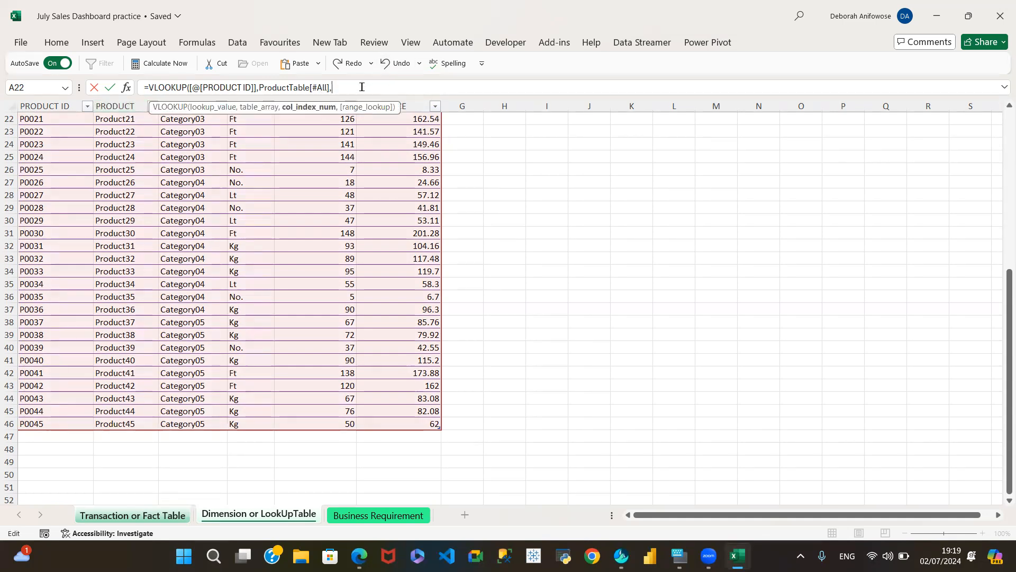
text(2,)
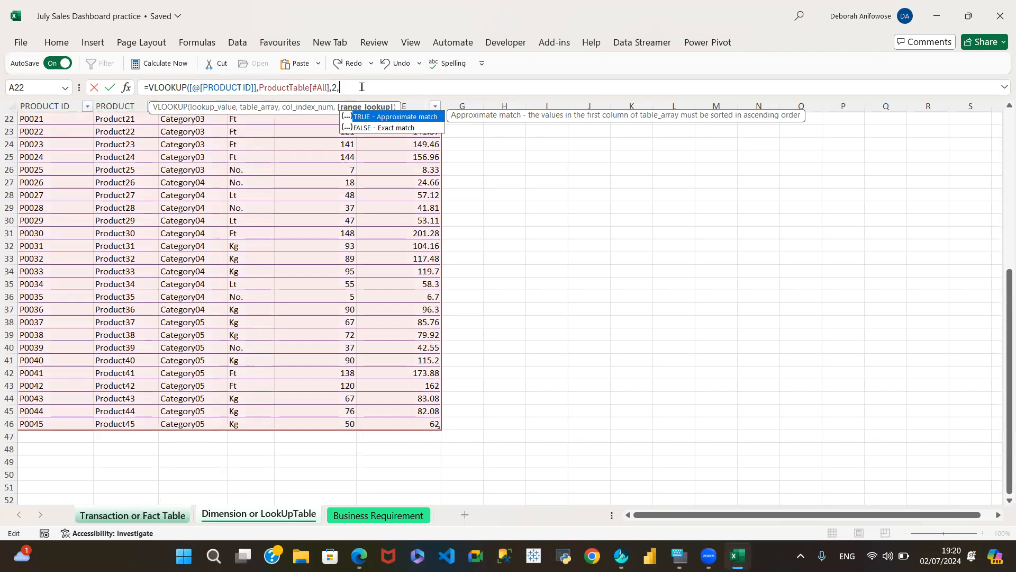
double_click(402, 127)
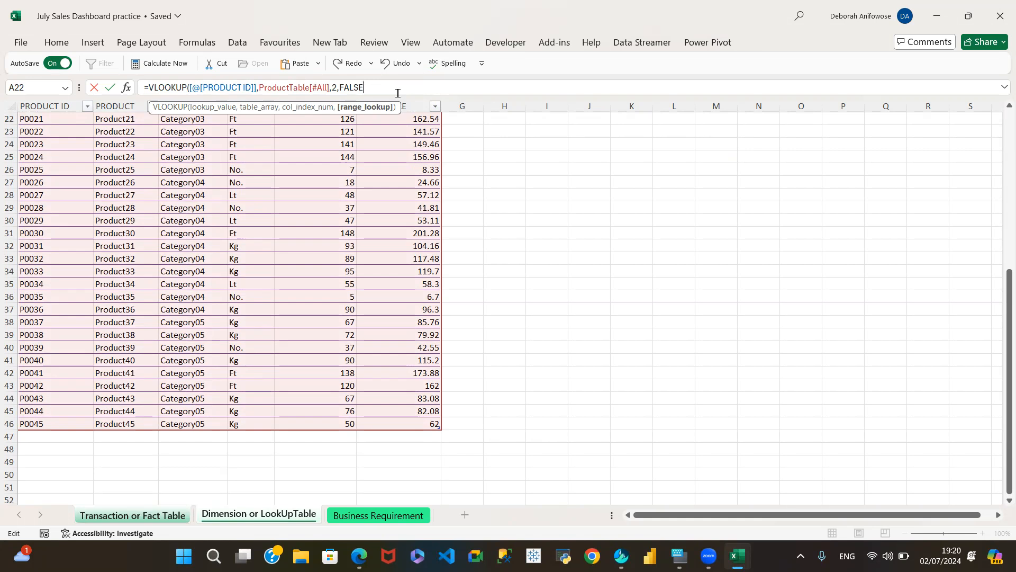
text())
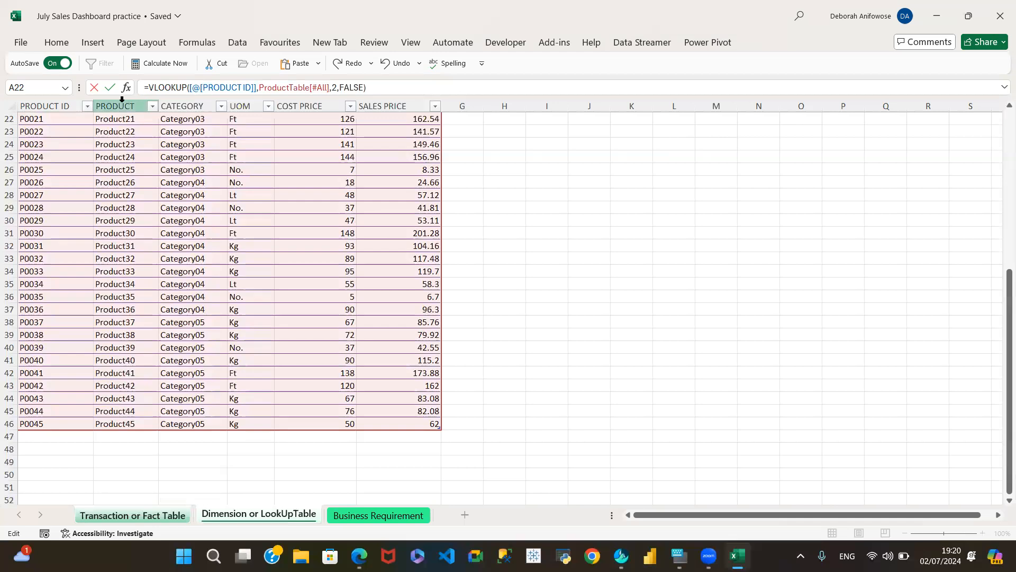
click(110, 88)
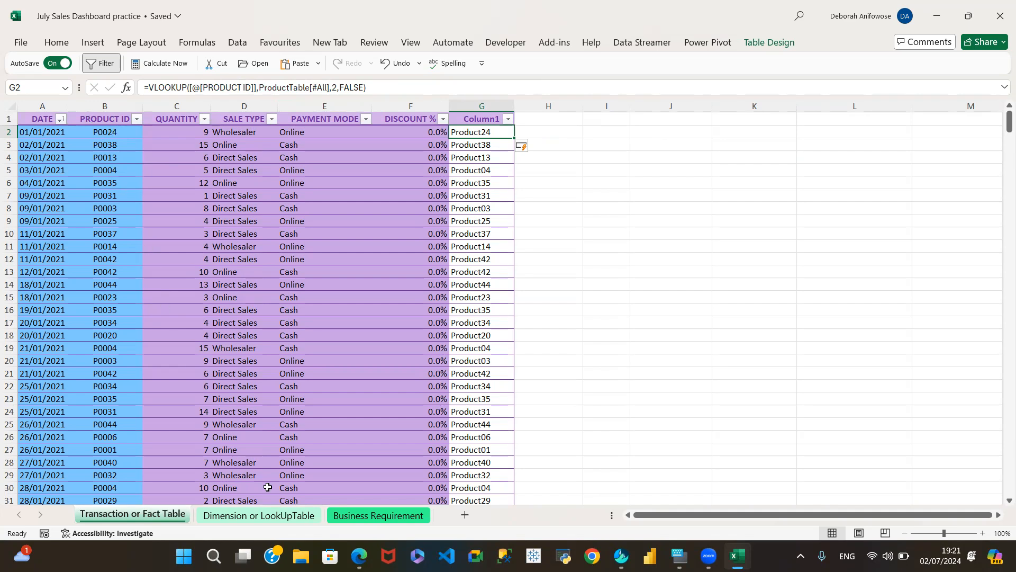
Rename the new lookup column's header in G1 of the Transaction or Fact Table sheet as Product
click(263, 515)
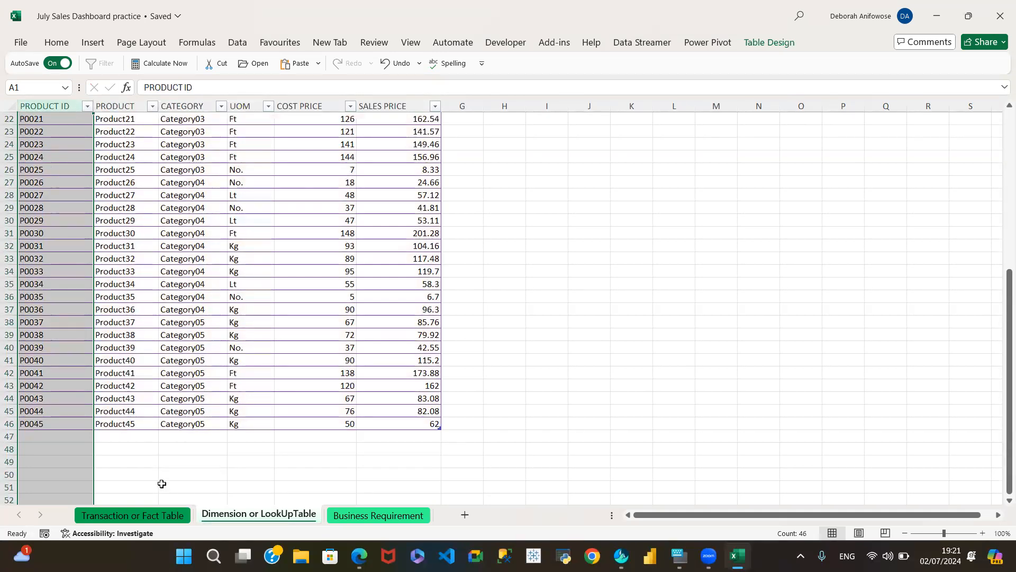
click(125, 516)
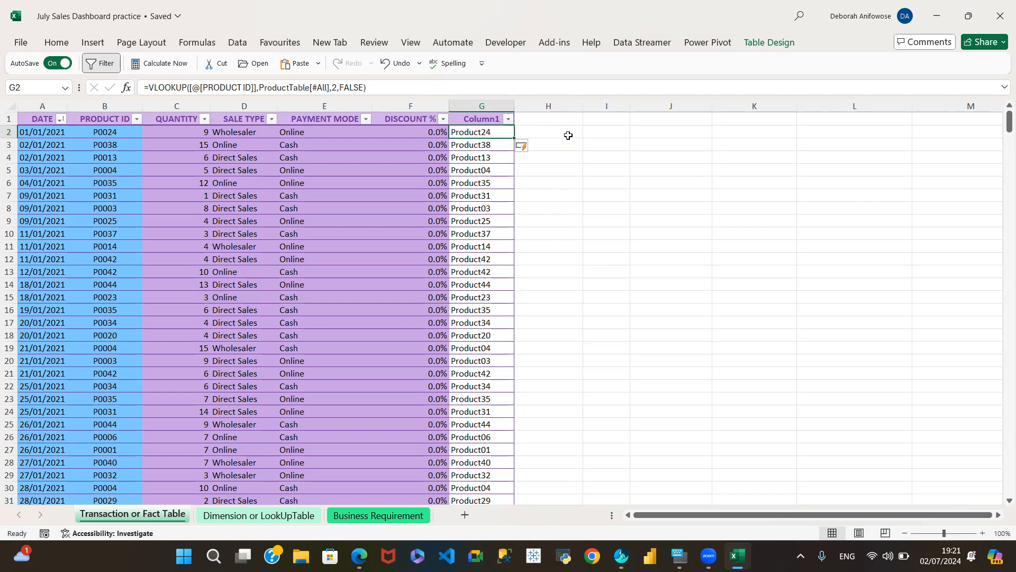
click(471, 118)
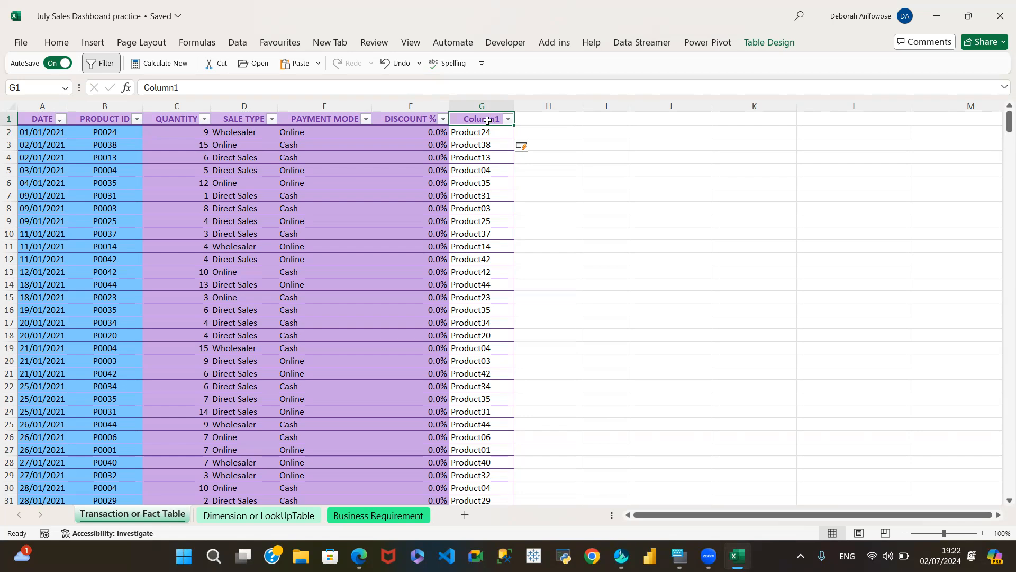
text(P)
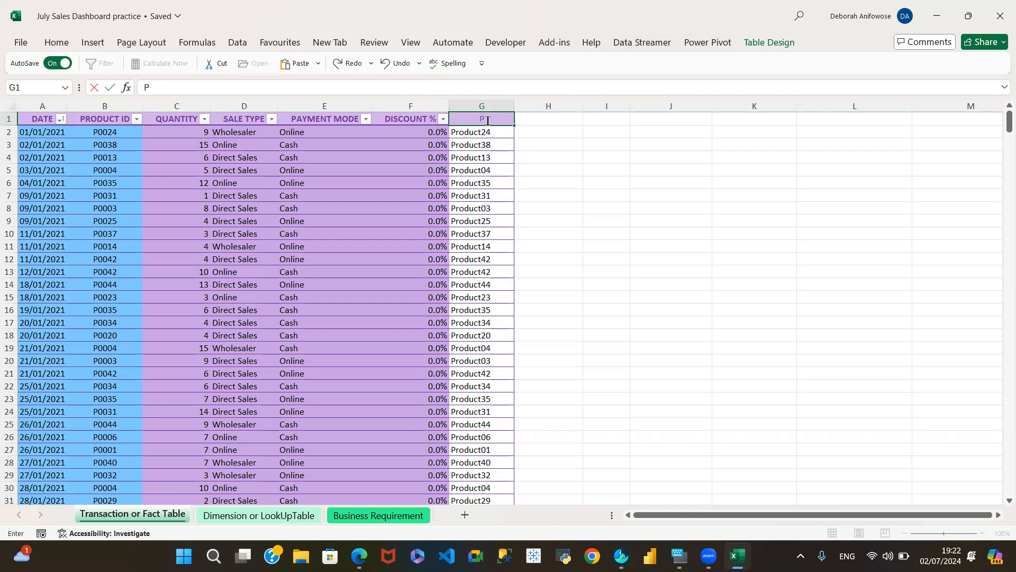
text(roduct)
click(487, 135)
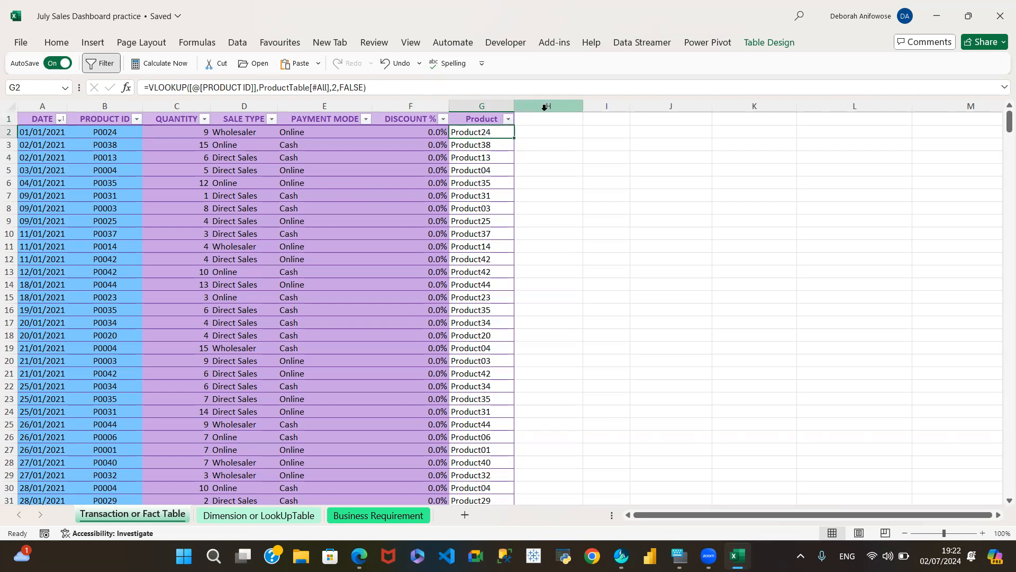
Rewrite the header in cell G1 in capitals as PRODUCT
click(485, 118)
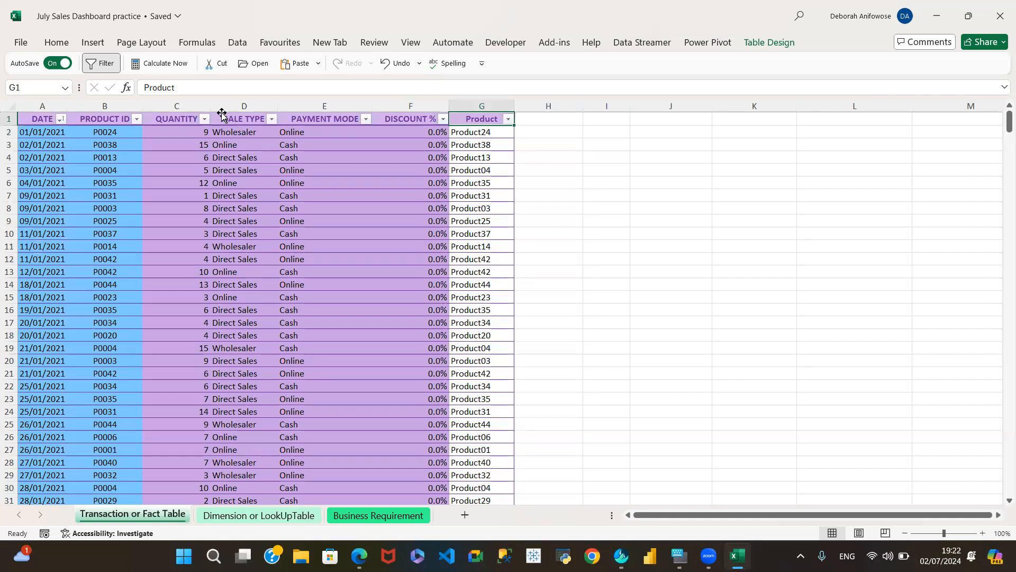
click(195, 88)
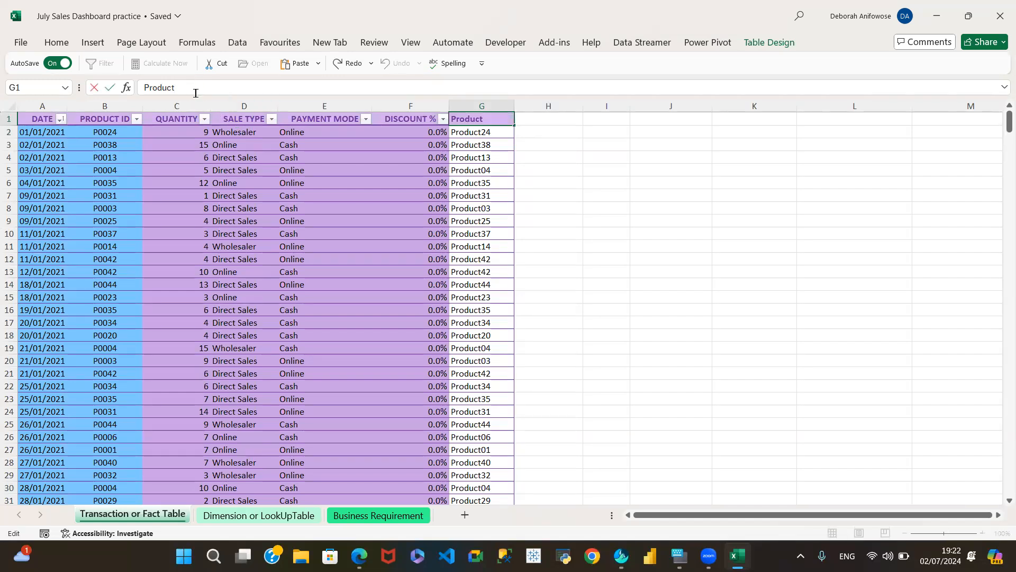
key(BackSpace)
key(BackSpace)
key(BackSpace)
key(BackSpace)
key(BackSpace)
key(BackSpace)
text(RODUC)
click(243, 158)
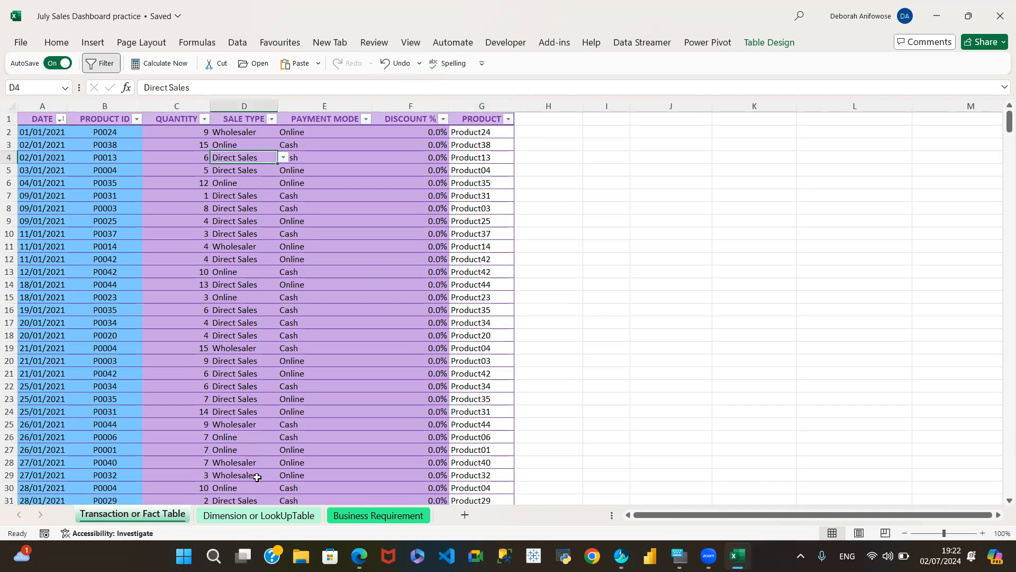
Add a CATEGORY column to the transaction table by entering that header in cell H1
click(254, 515)
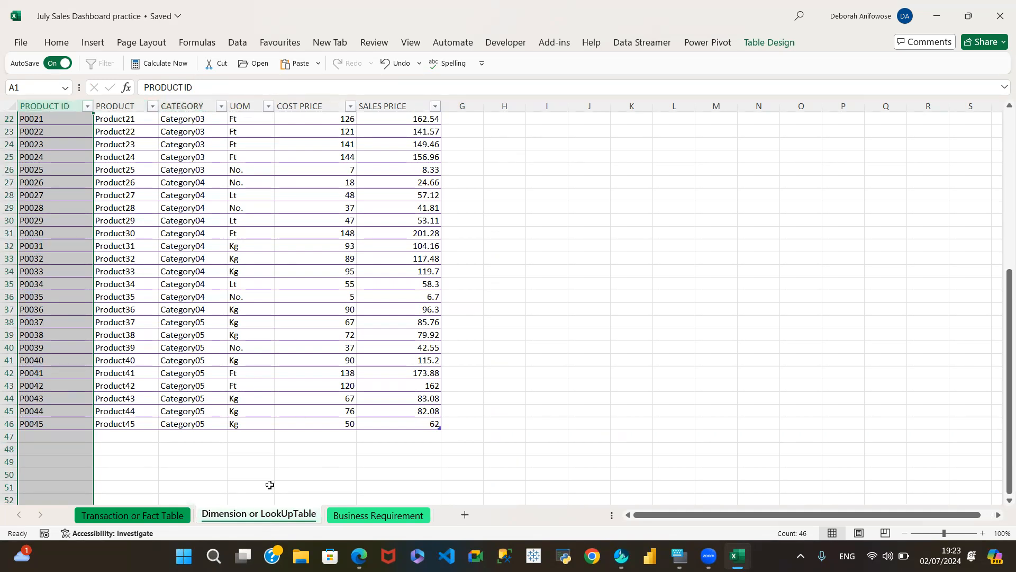
click(161, 520)
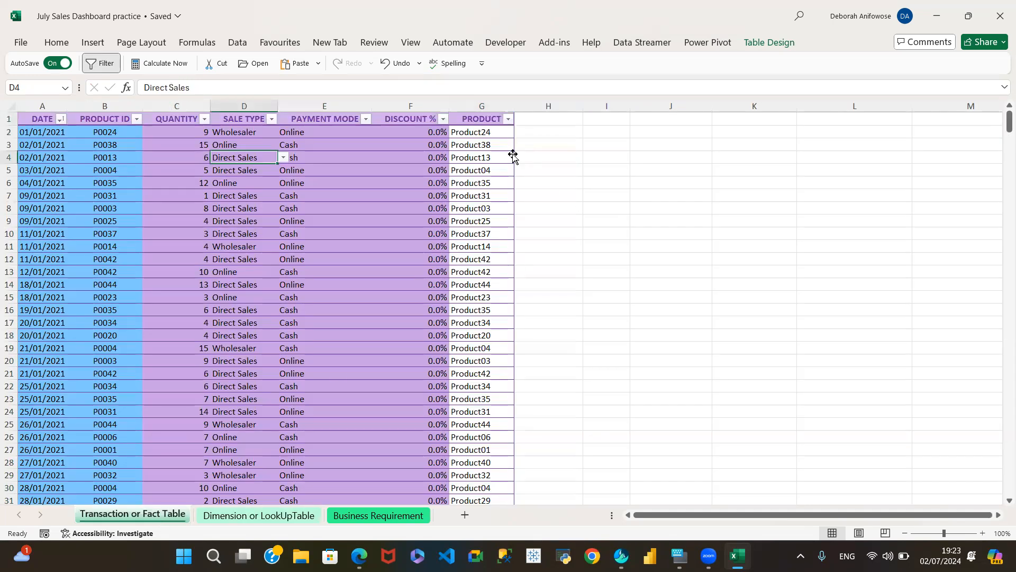
click(488, 131)
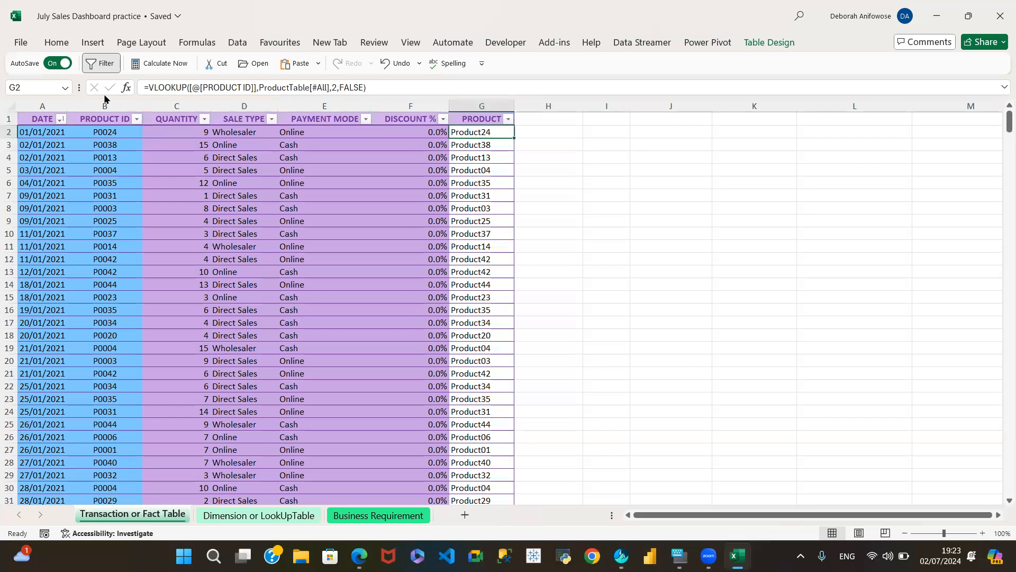
click(377, 146)
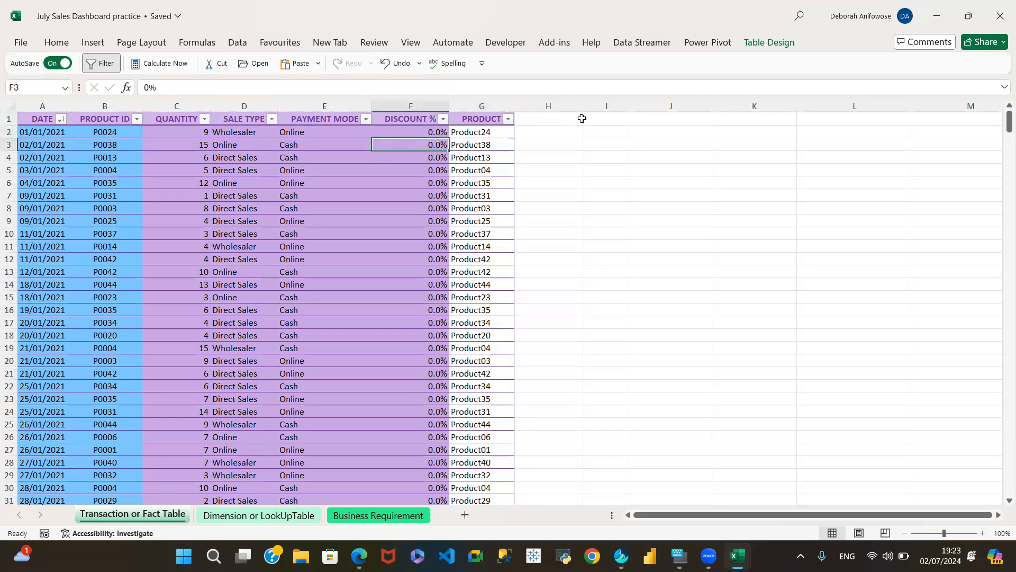
click(562, 130)
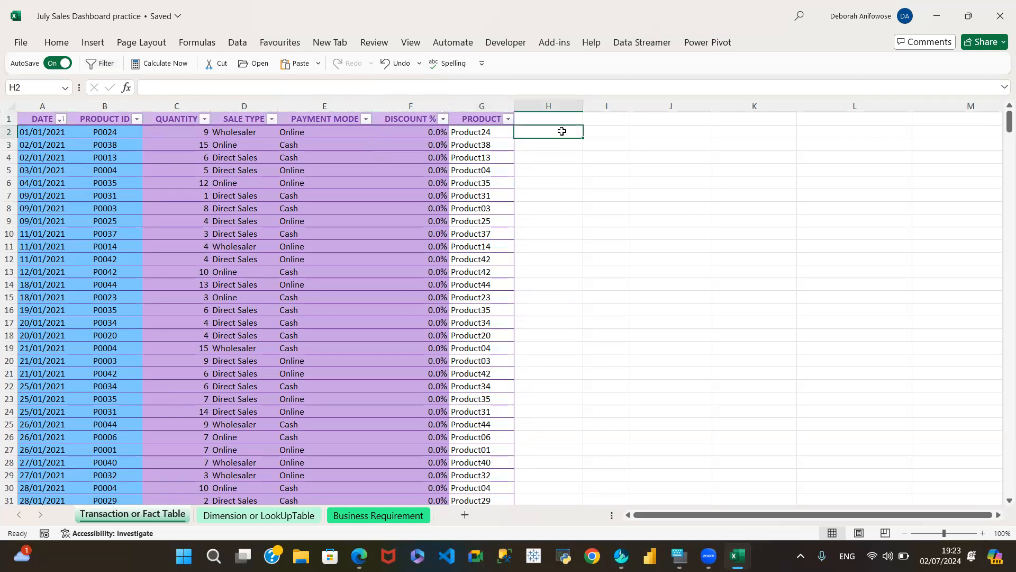
click(551, 119)
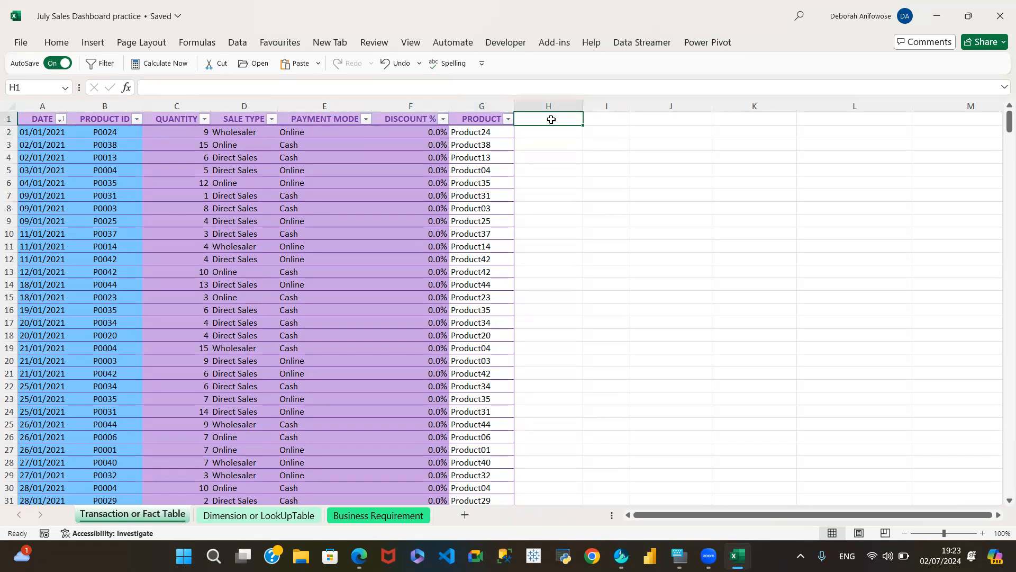
text(CATEGORY)
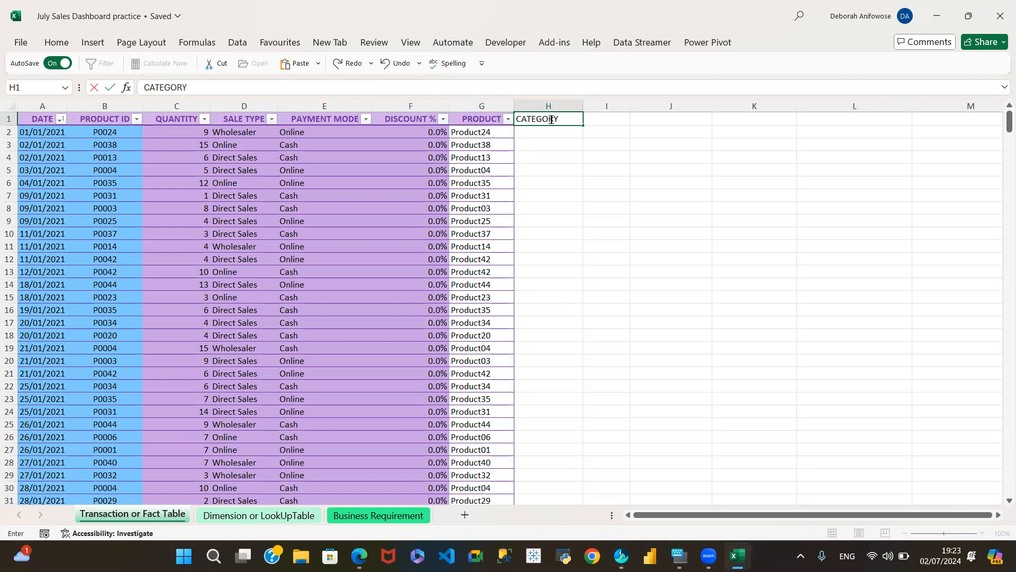
key(Return)
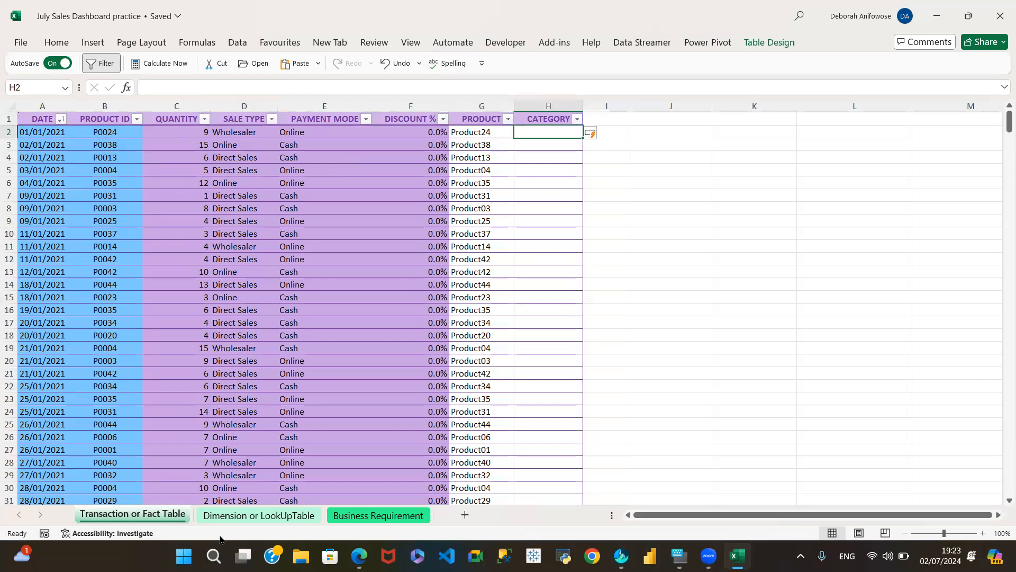
Start a VLOOKUP formula in cell H2 of the CATEGORY column, using the row's PRODUCT ID as the lookup value
click(253, 516)
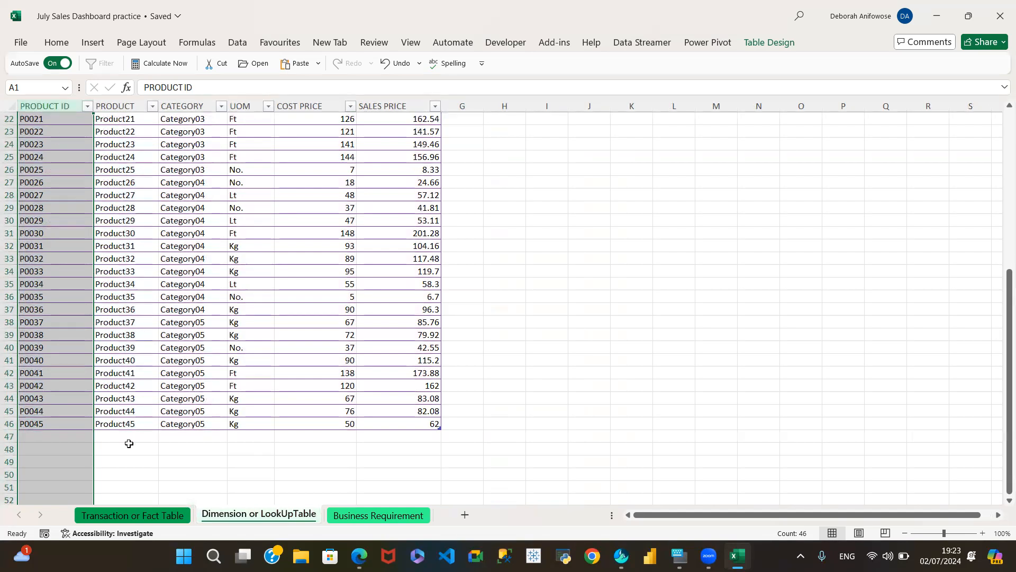
click(129, 444)
click(155, 515)
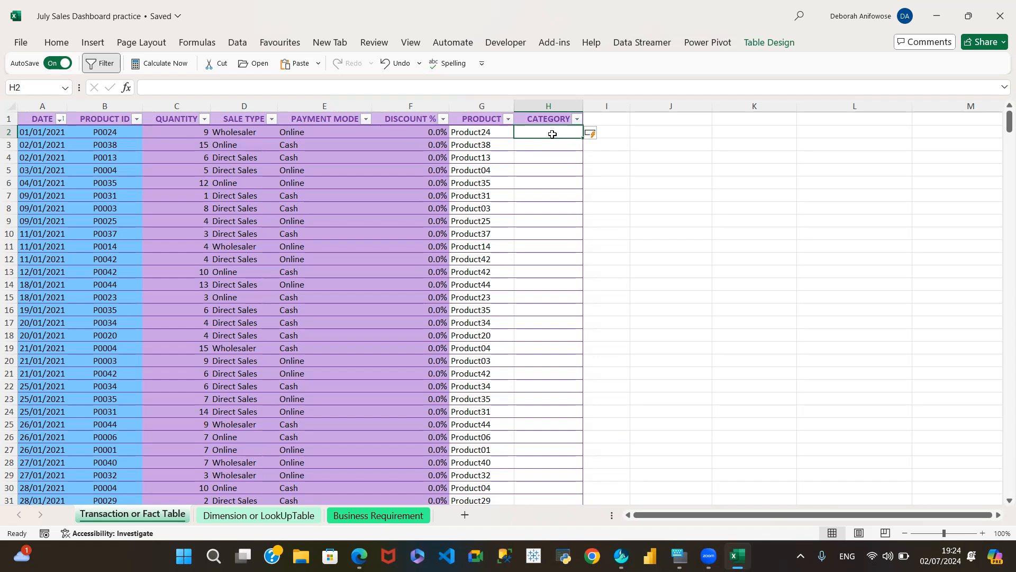
text(=)
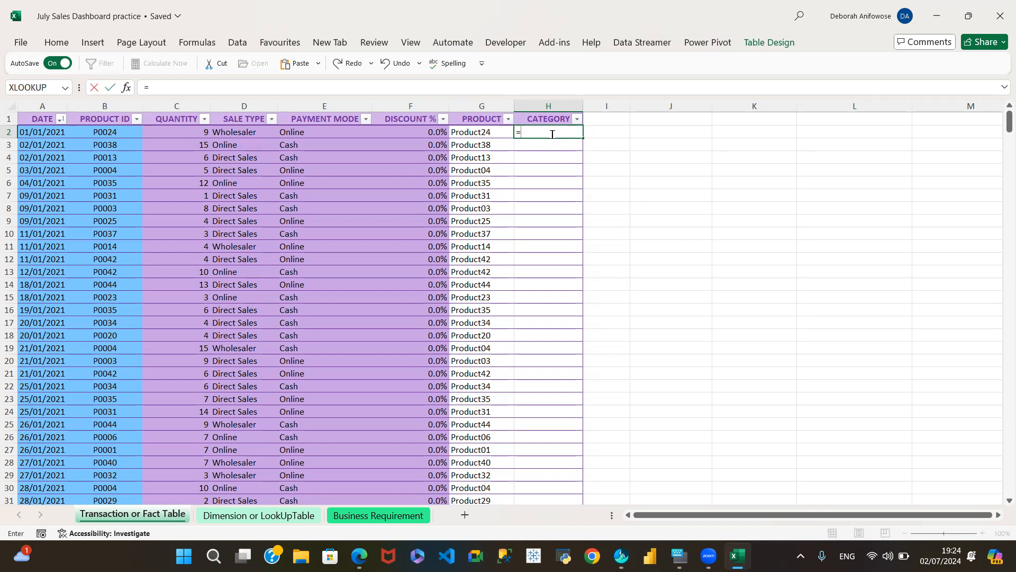
text(VL)
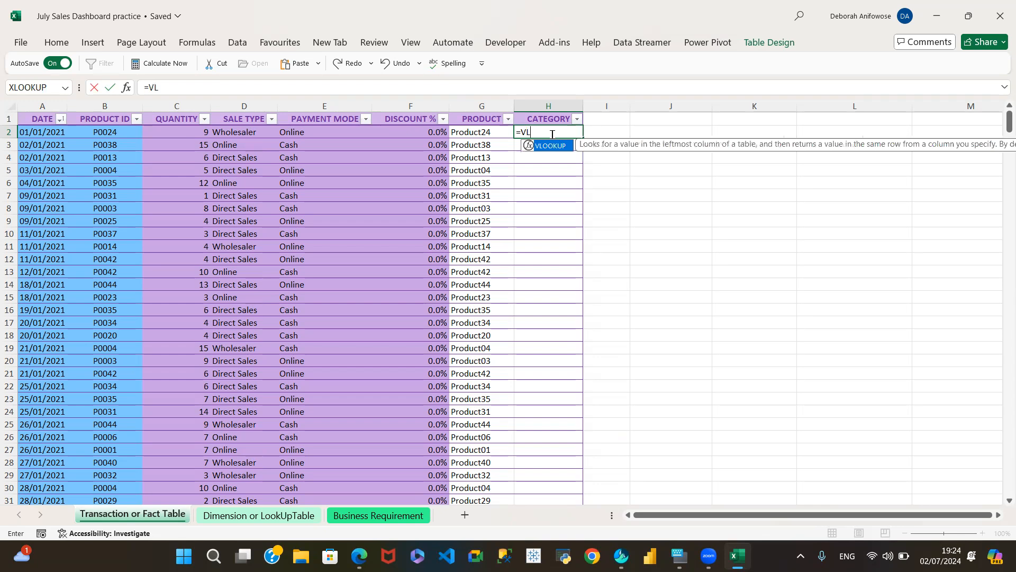
key(Tab)
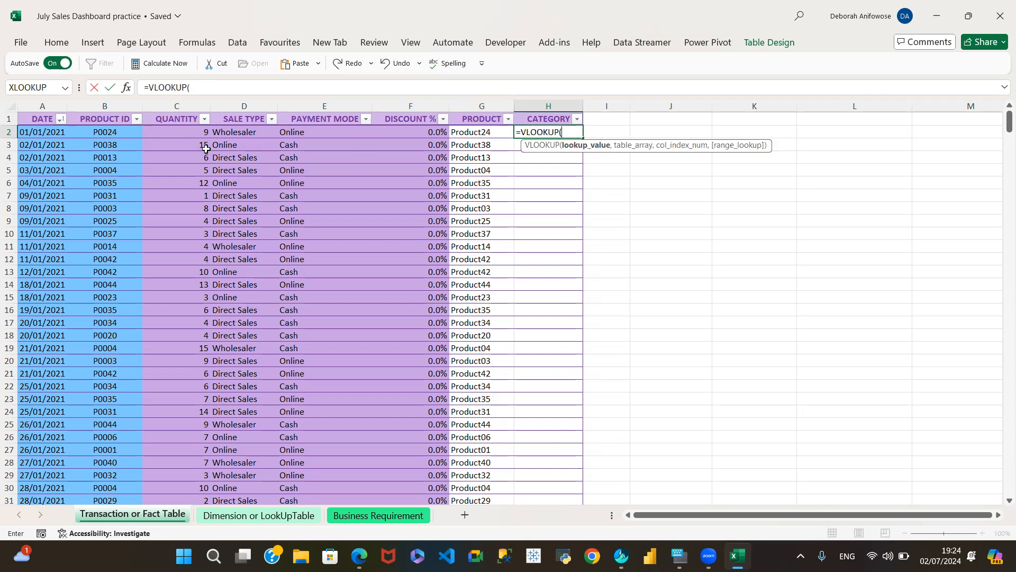
click(102, 135)
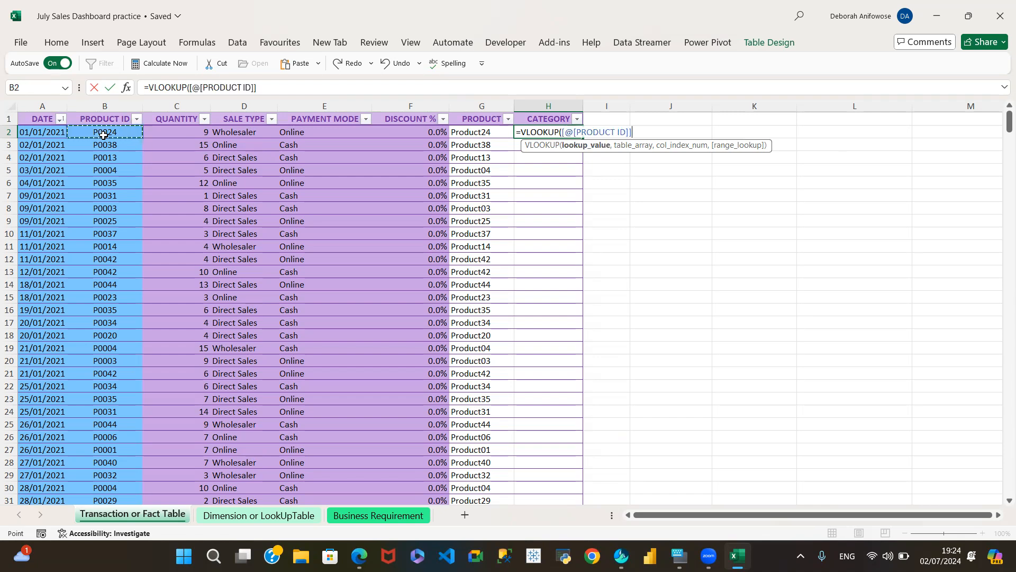
text(,)
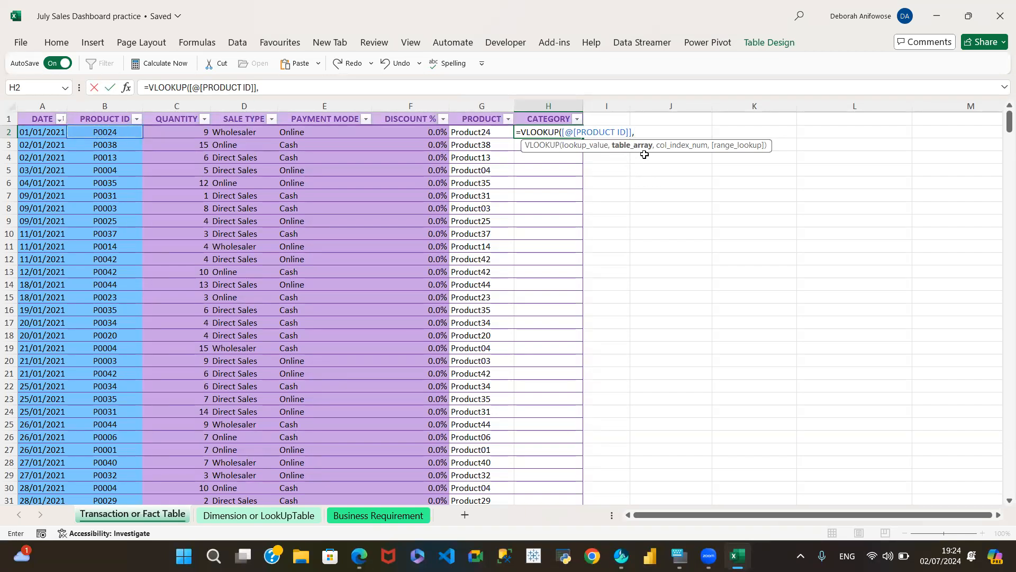
Use all of ProductTable, cells A1:F46 on the Dimension or LookUpTable sheet, as the CATEGORY lookup's table array
click(267, 520)
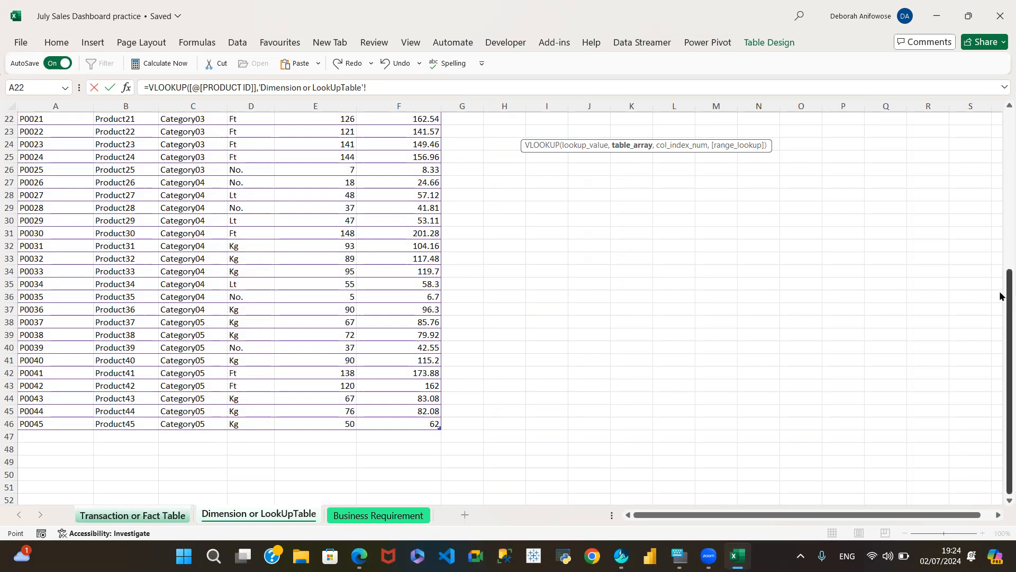
drag(1000, 296, 1000, 77)
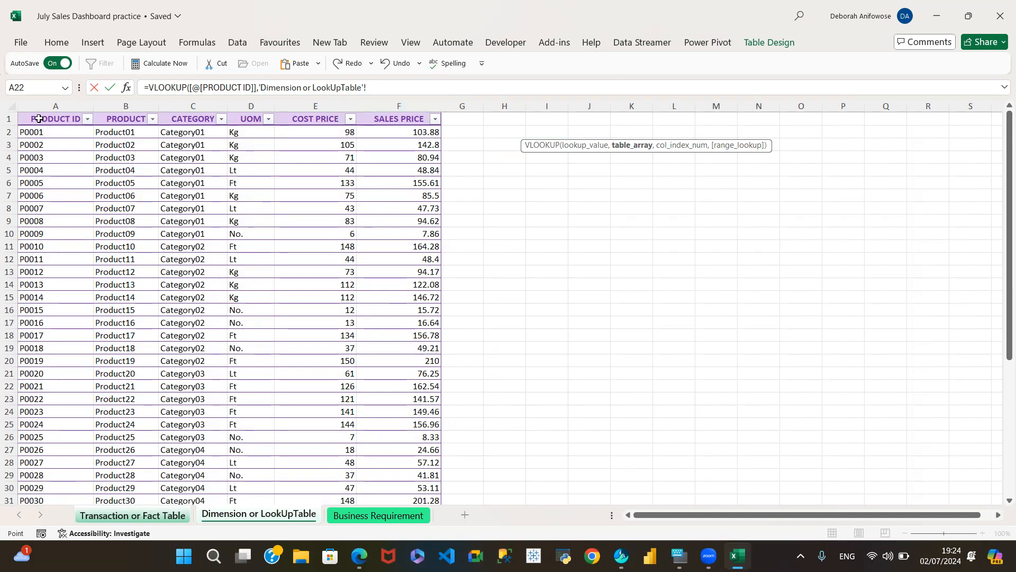
drag(38, 119, 379, 291)
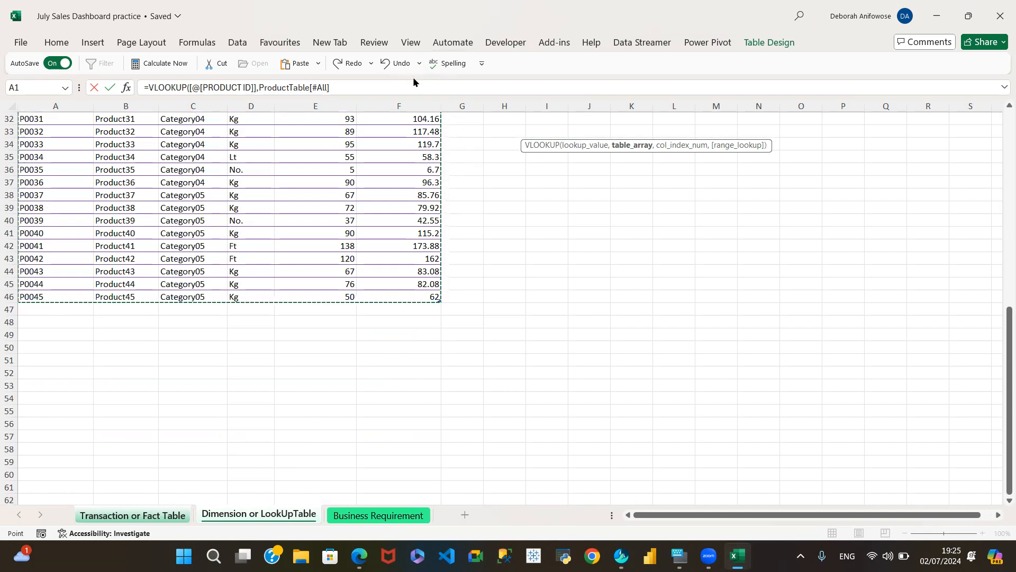
text(,)
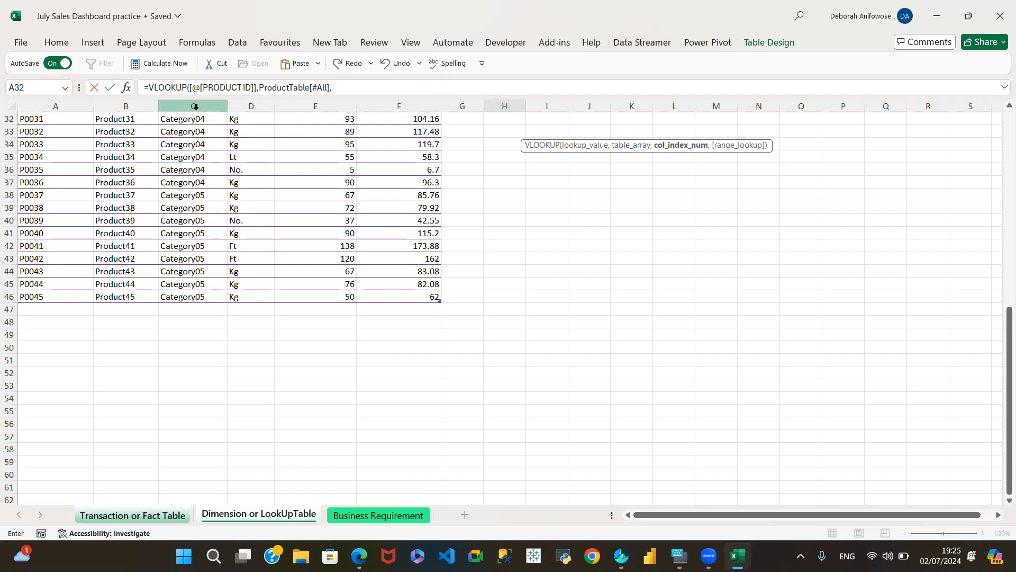
Complete the CATEGORY VLOOKUP with column index 3 and an exact match (FALSE), and enter the formula
click(350, 88)
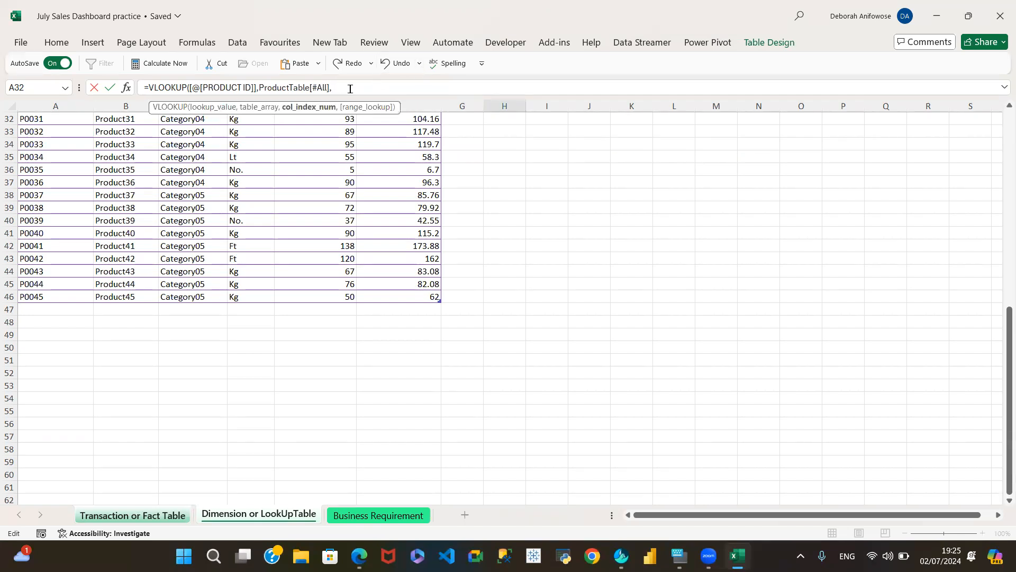
text(3,)
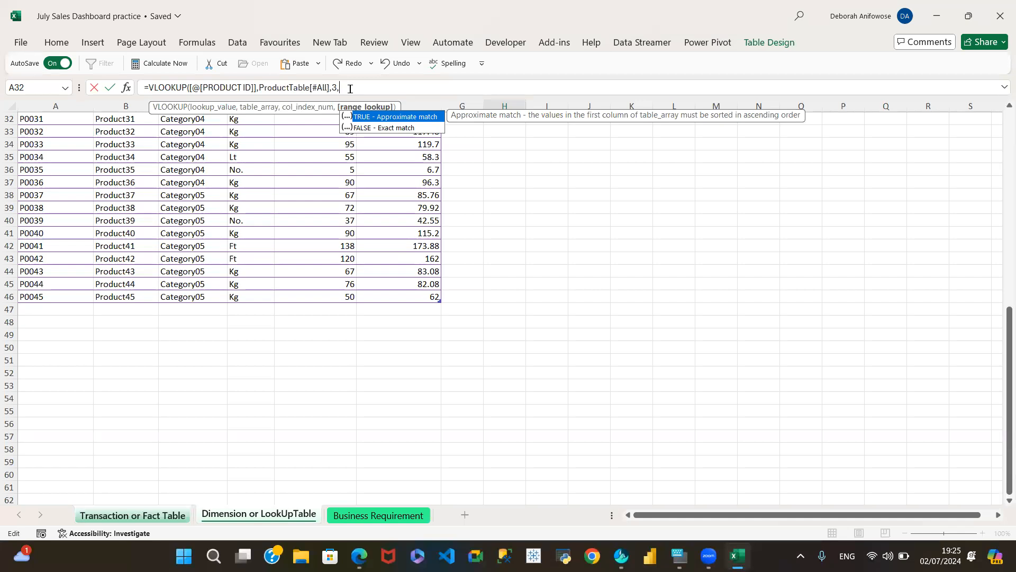
click(400, 128)
double_click(399, 128)
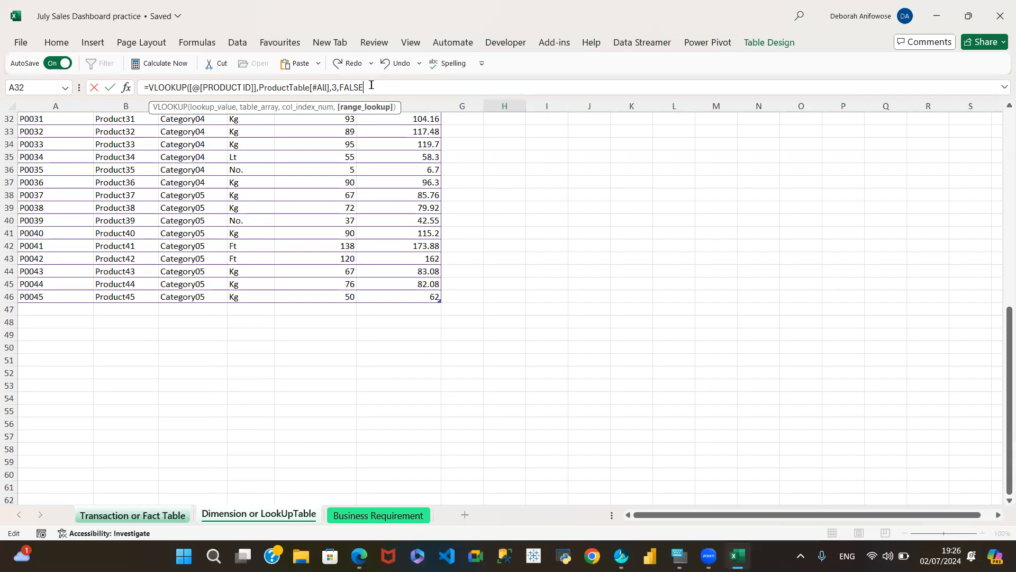
text())
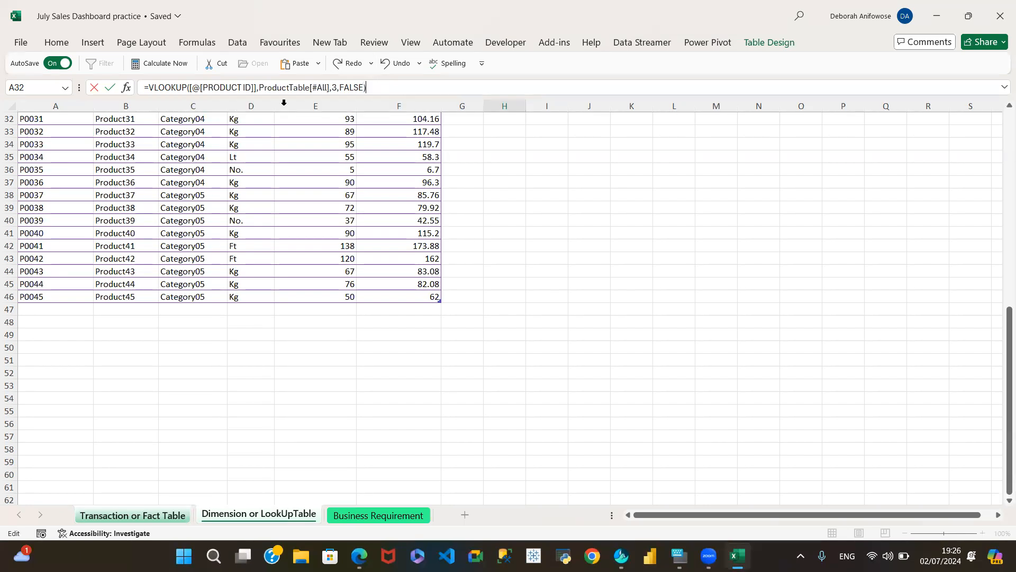
click(108, 88)
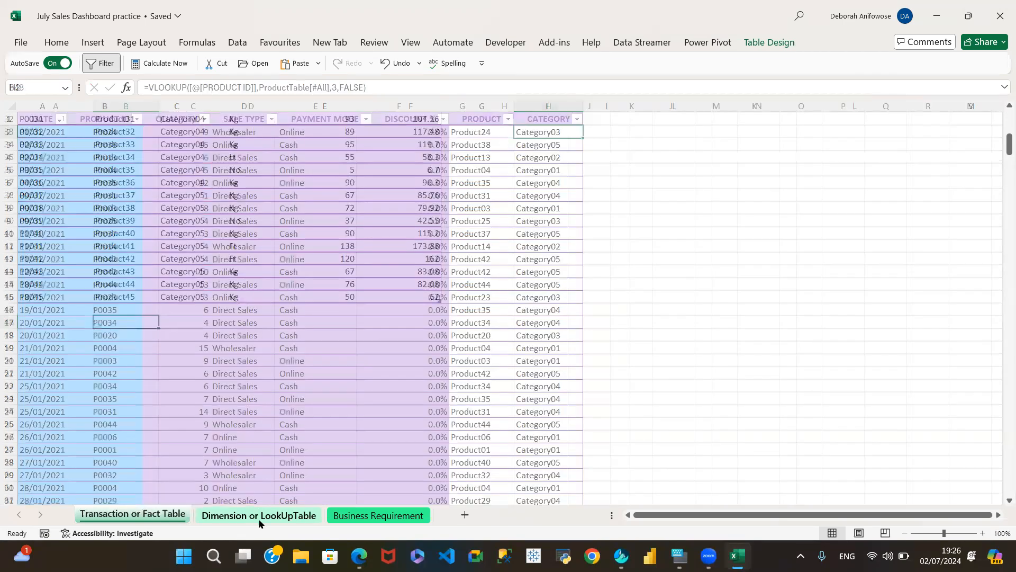
Check the category of product P0024 in its row on the Dimension or LookUpTable sheet, and return to the transaction table
click(258, 517)
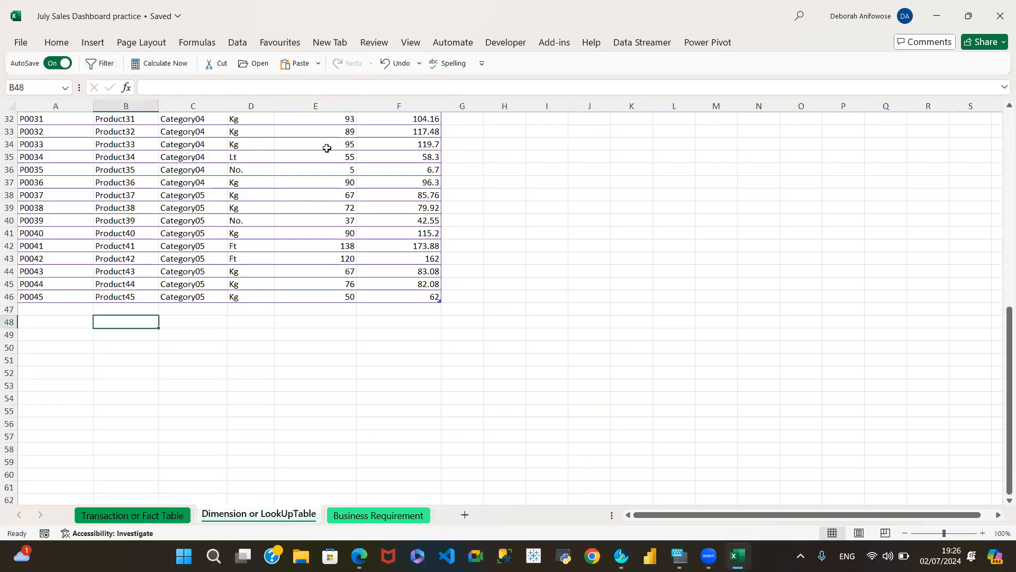
scroll(1000, 126, up, 10)
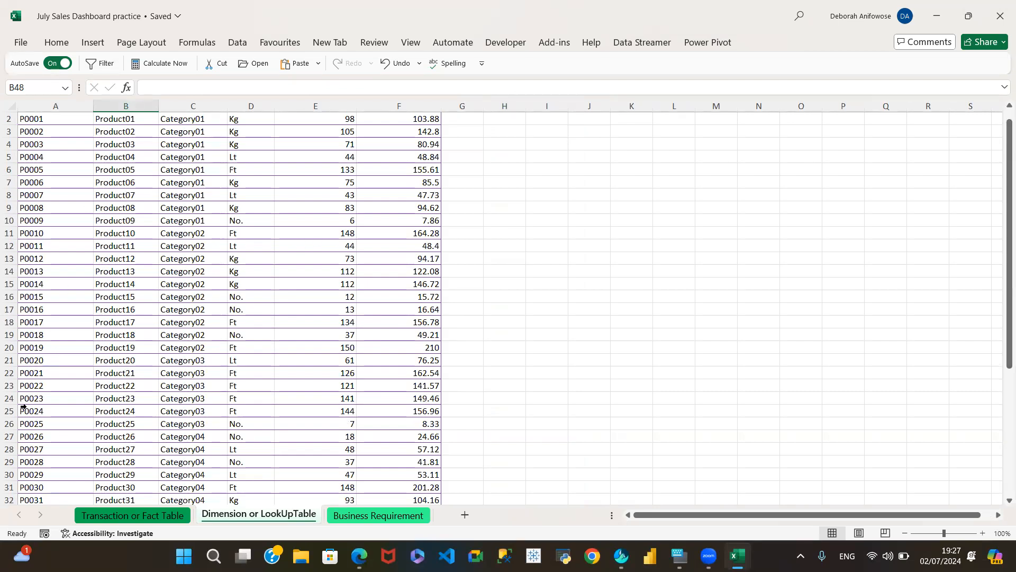
click(9, 411)
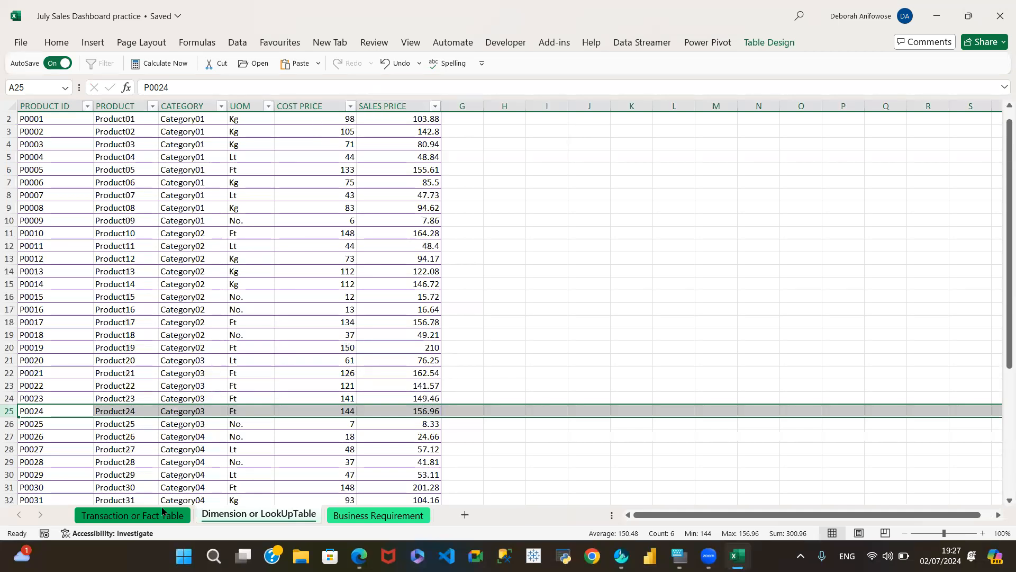
click(135, 516)
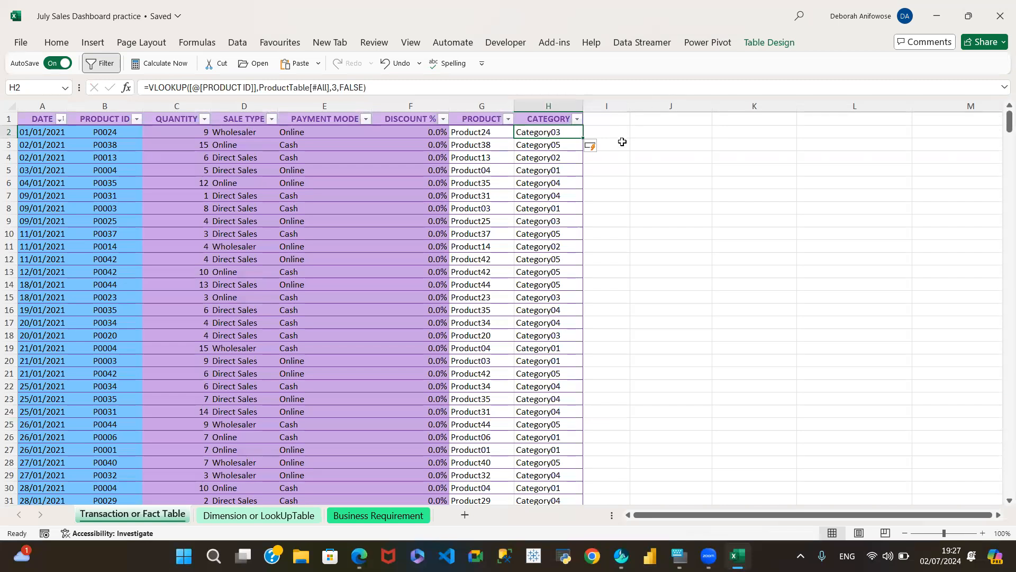
Add a COST PRICE column to the transaction table by entering that header in capitals in cell I1
click(610, 120)
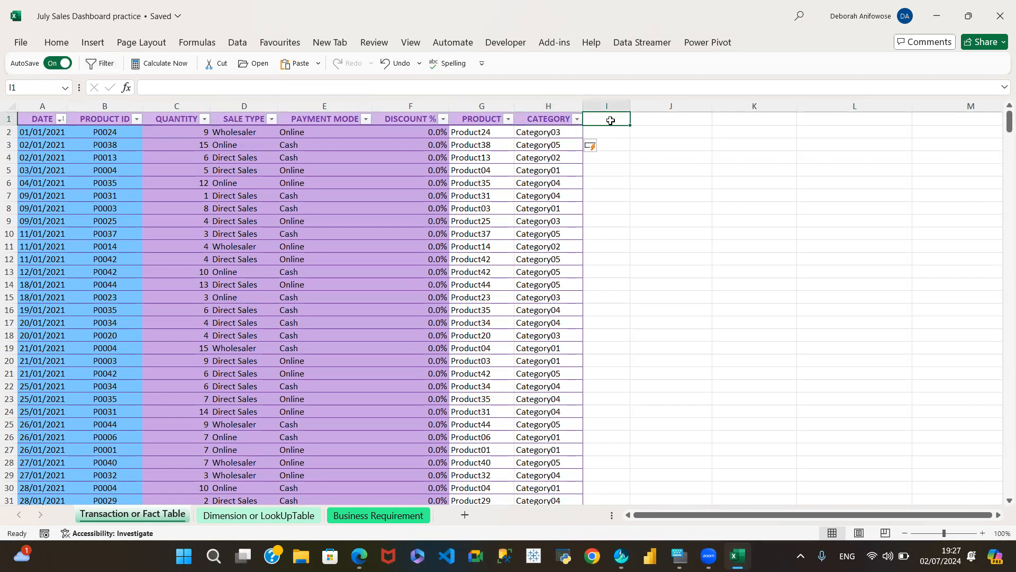
text(Cost)
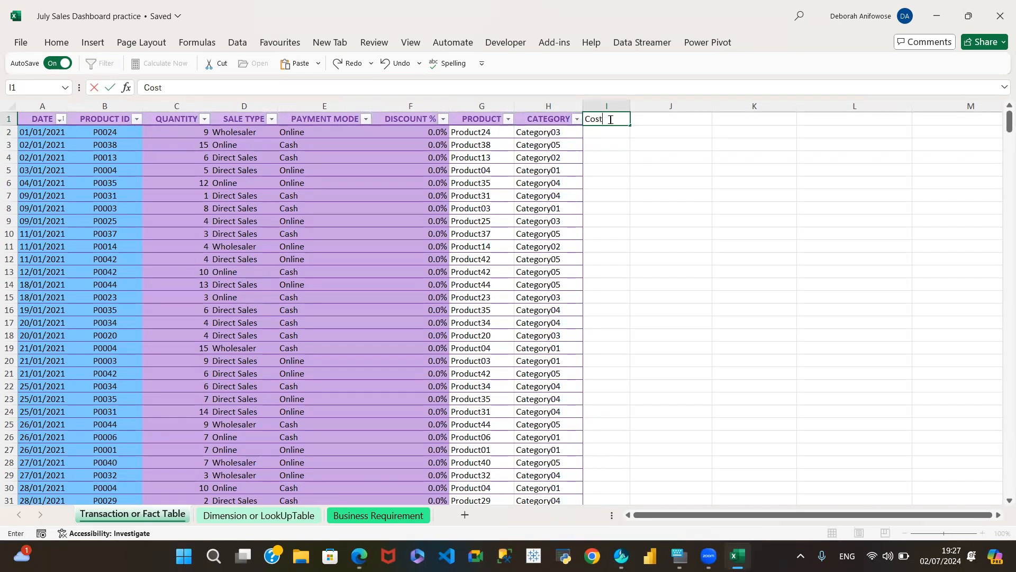
key(BackSpace)
key(BackSpace)
key(BackSpace)
text(OST PRICE)
key(Tab)
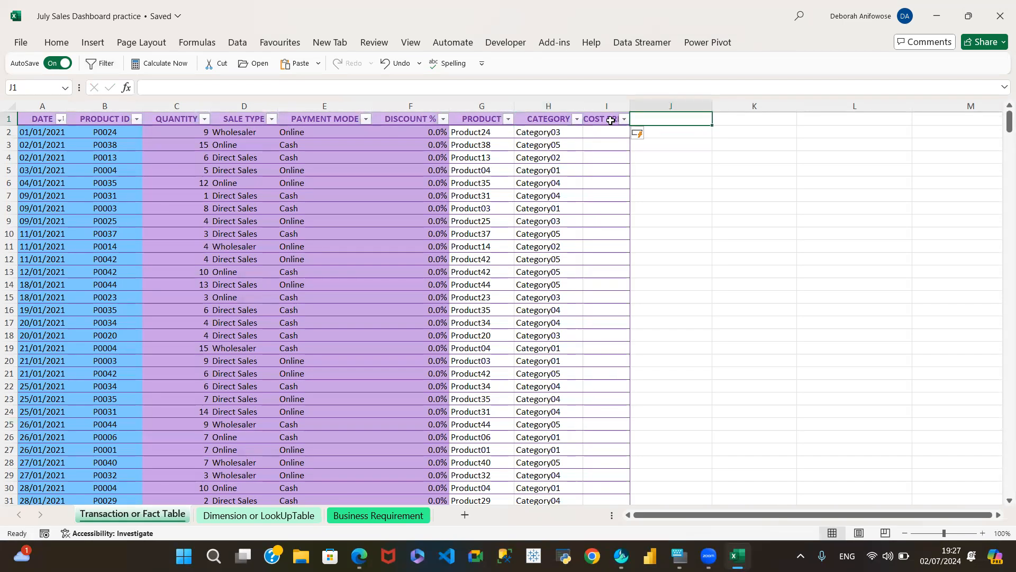
Add a SALES PRICE column to the transaction table by entering that header in cell J1
text(SAL)
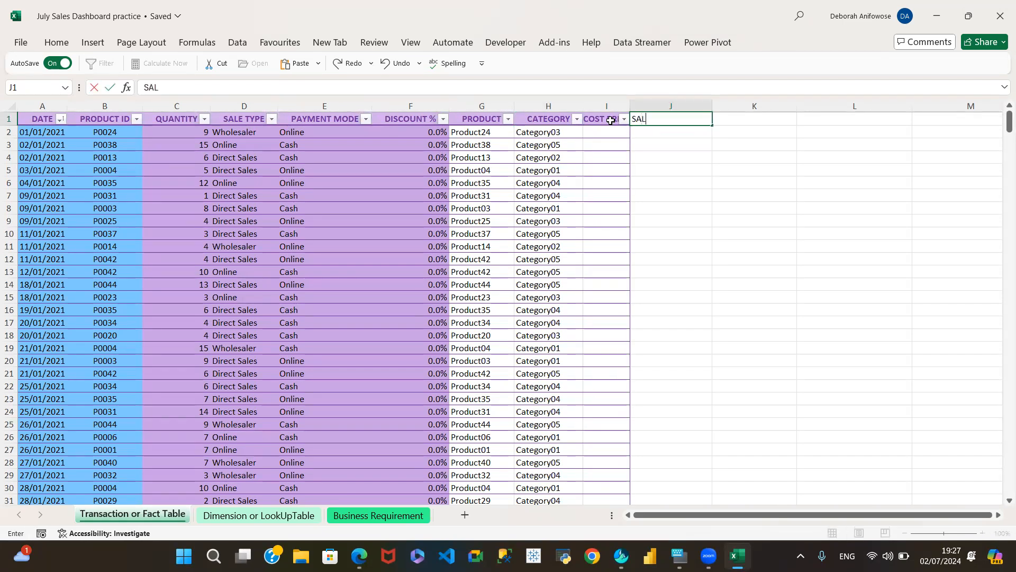
text(ES PRICE)
click(673, 137)
Start a VLOOKUP formula in cell I2 of the COST PRICE column, using the row's PRODUCT ID as the lookup value
click(604, 134)
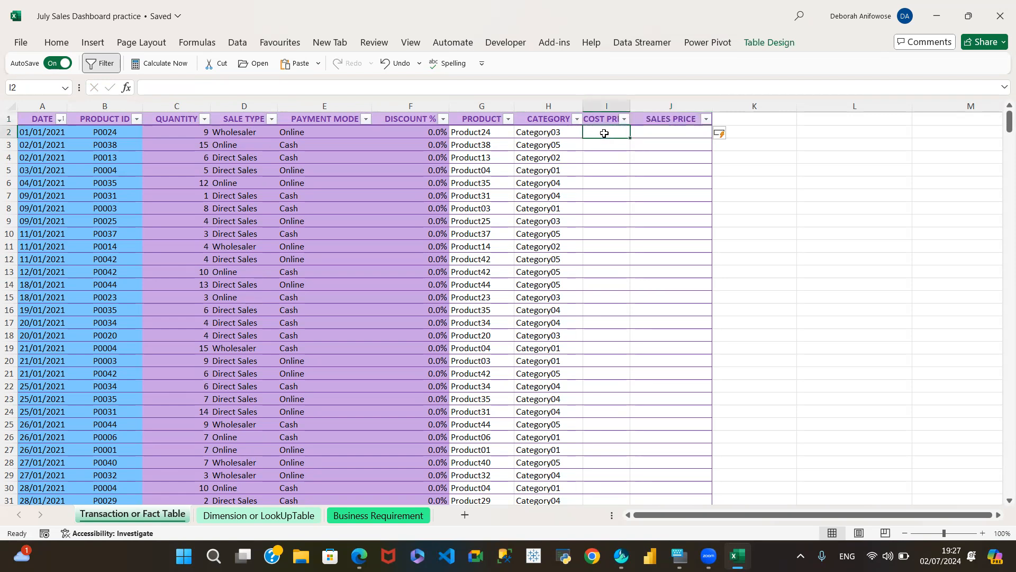
text(=V)
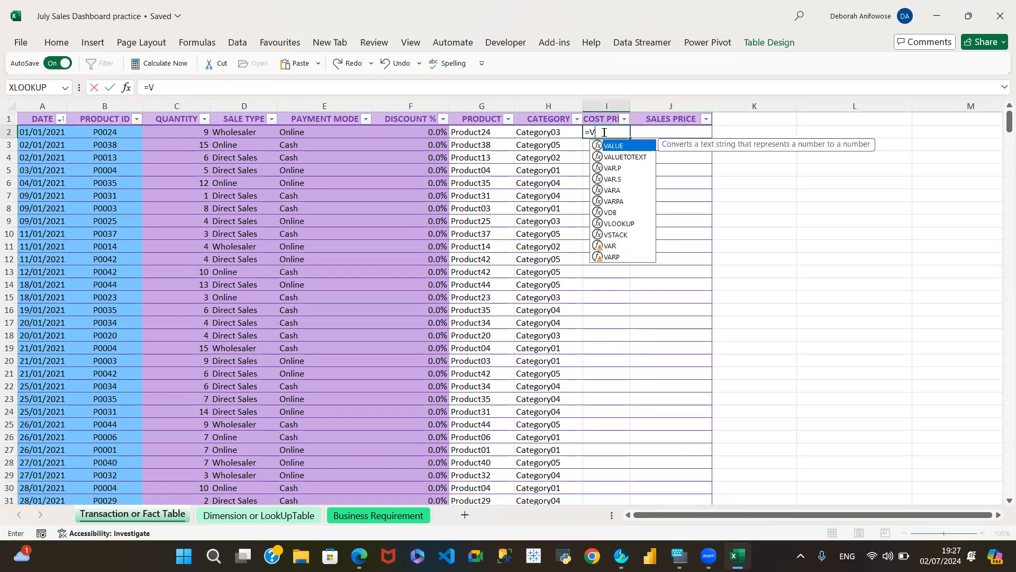
text(L)
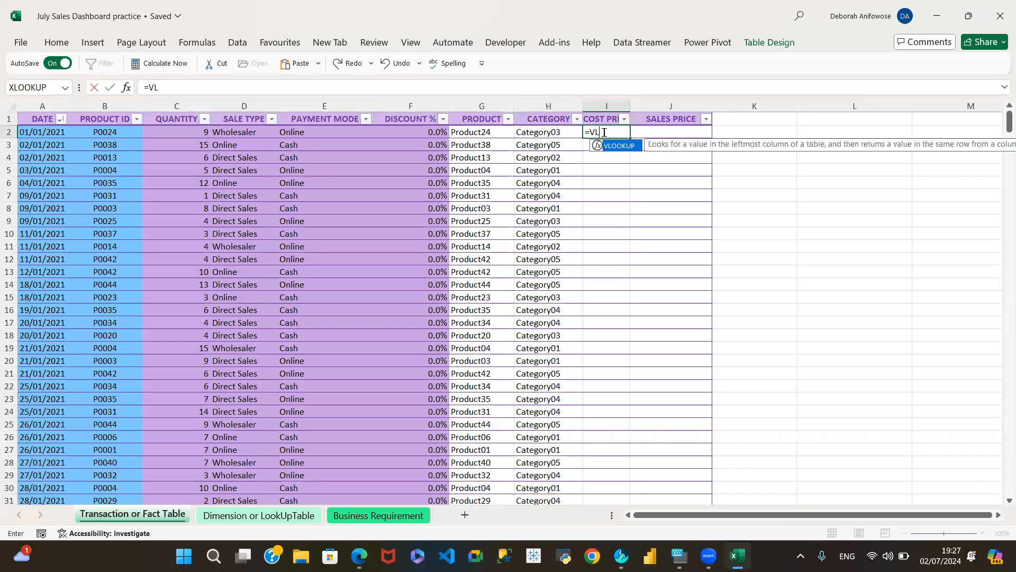
key(Tab)
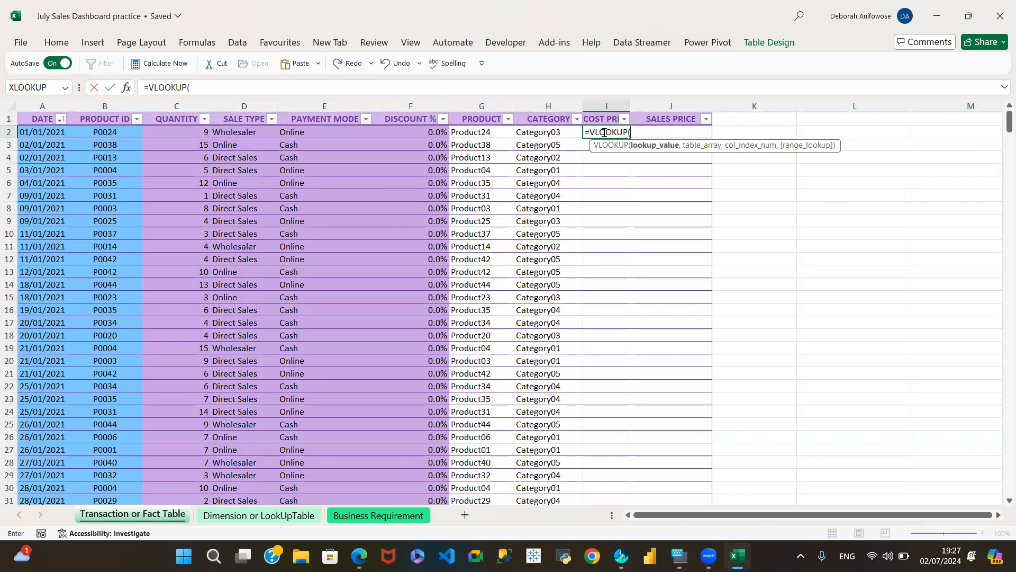
click(108, 133)
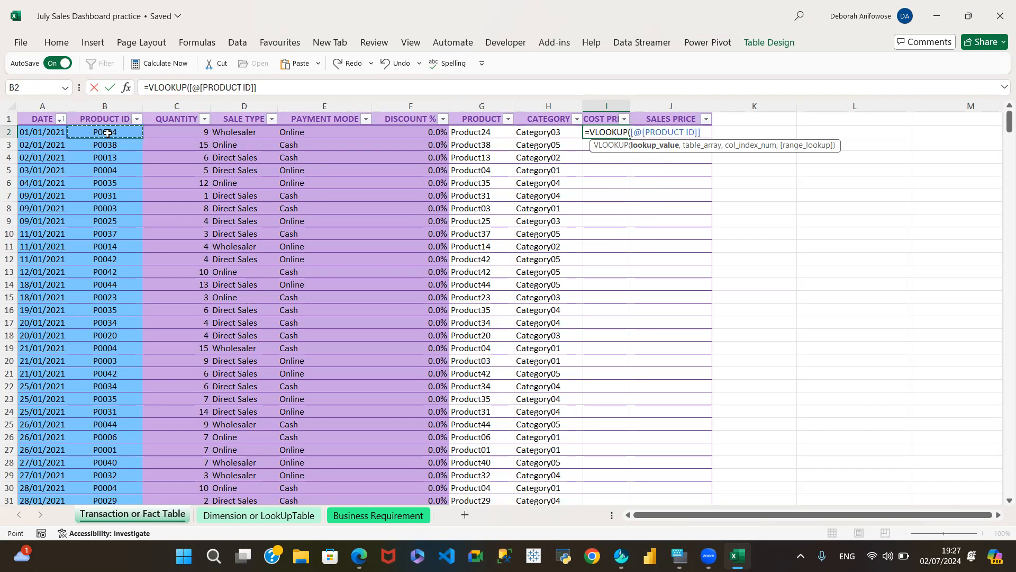
text(,)
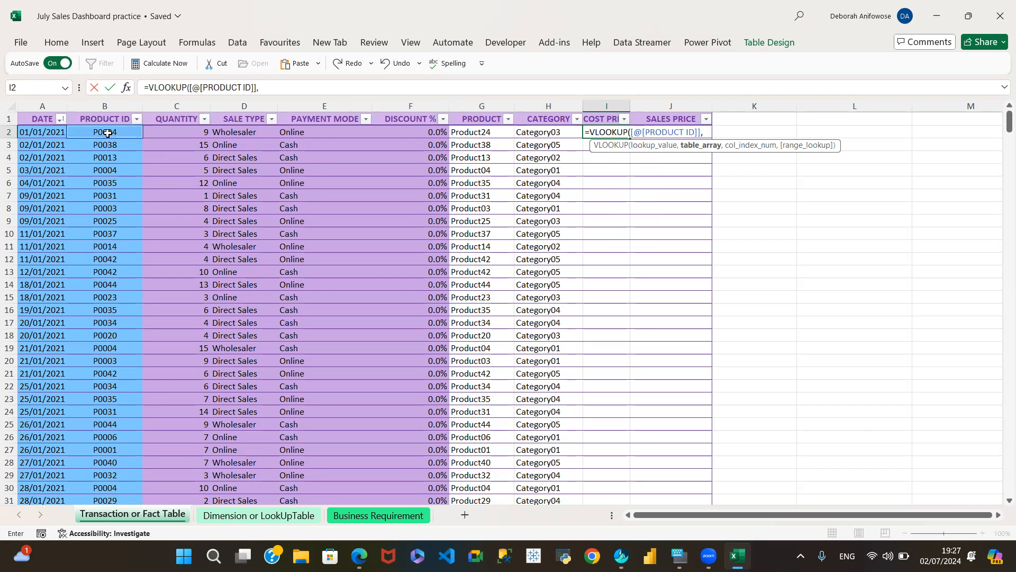
Use all of ProductTable, cells A1:F46 on the Dimension or LookUpTable sheet, as the COST PRICE lookup's table array
click(259, 515)
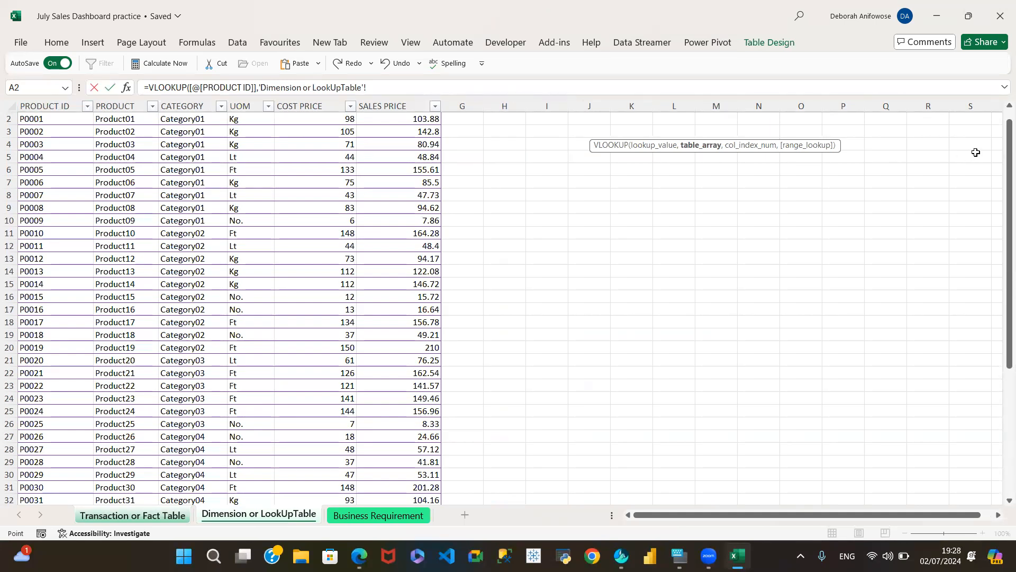
scroll(1000, 126, up, 1)
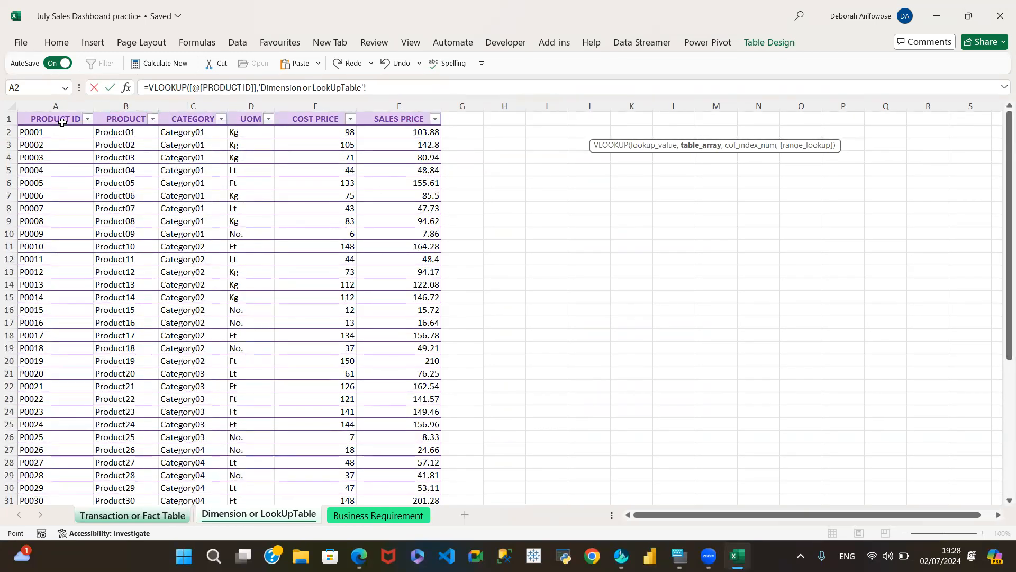
drag(55, 121, 401, 273)
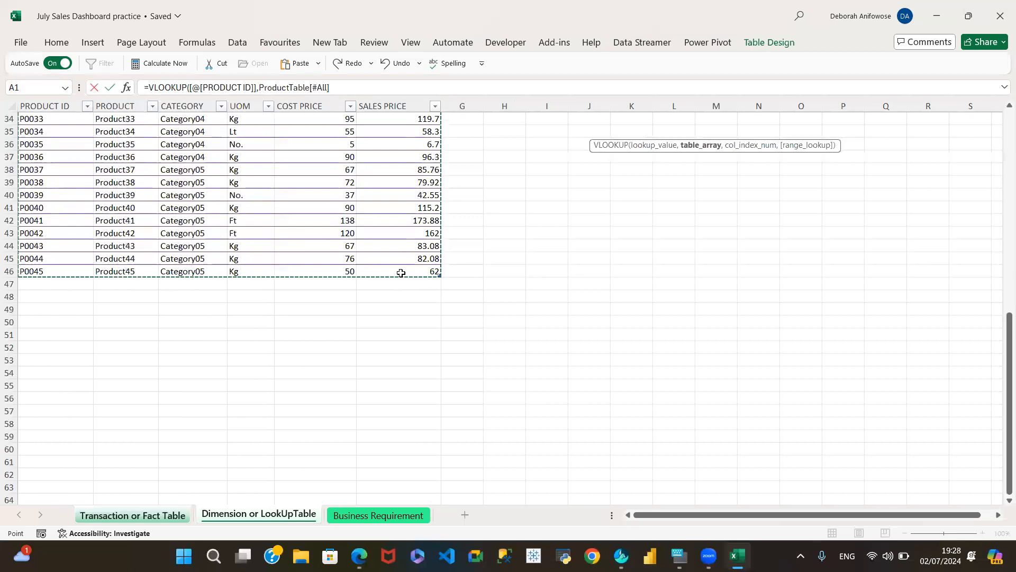
Complete the COST PRICE VLOOKUP with column index 5 and an exact match (FALSE), and enter the formula
click(336, 89)
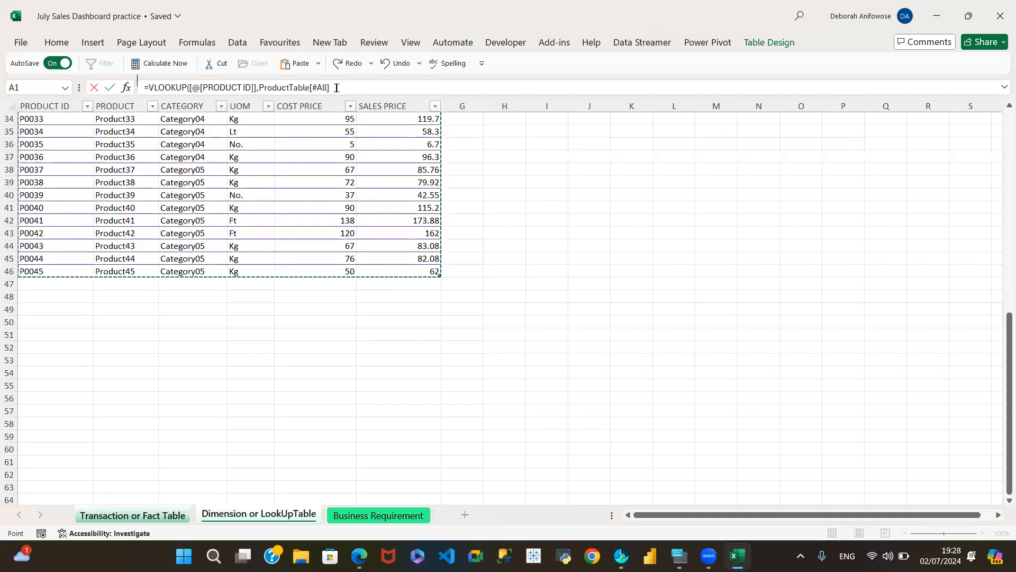
text(,5)
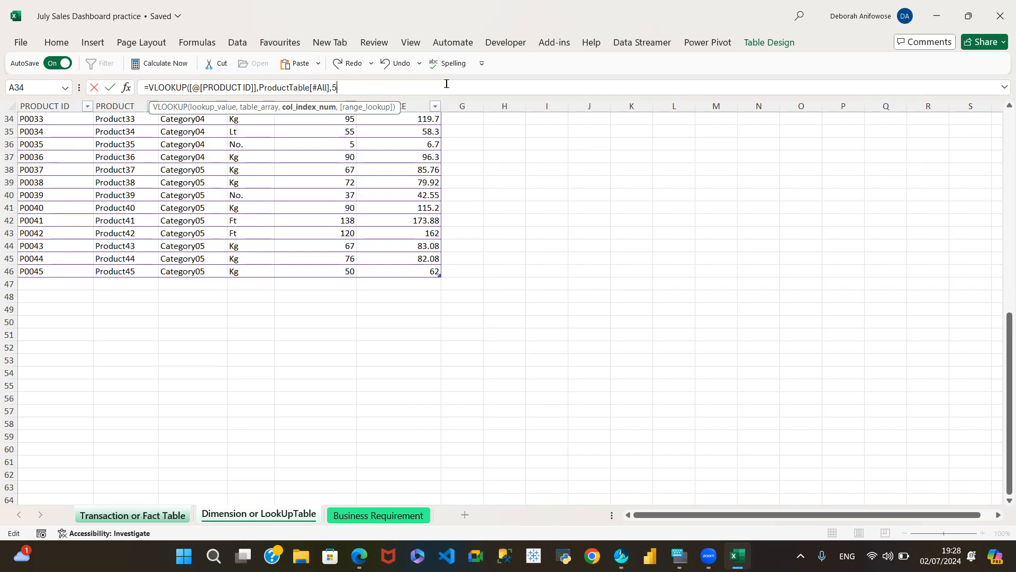
text(,)
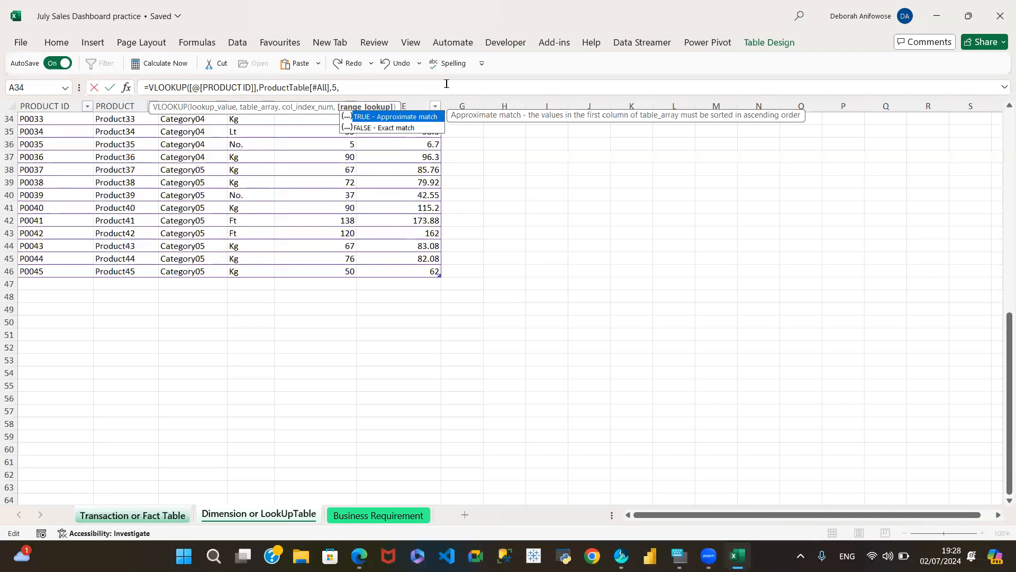
double_click(399, 127)
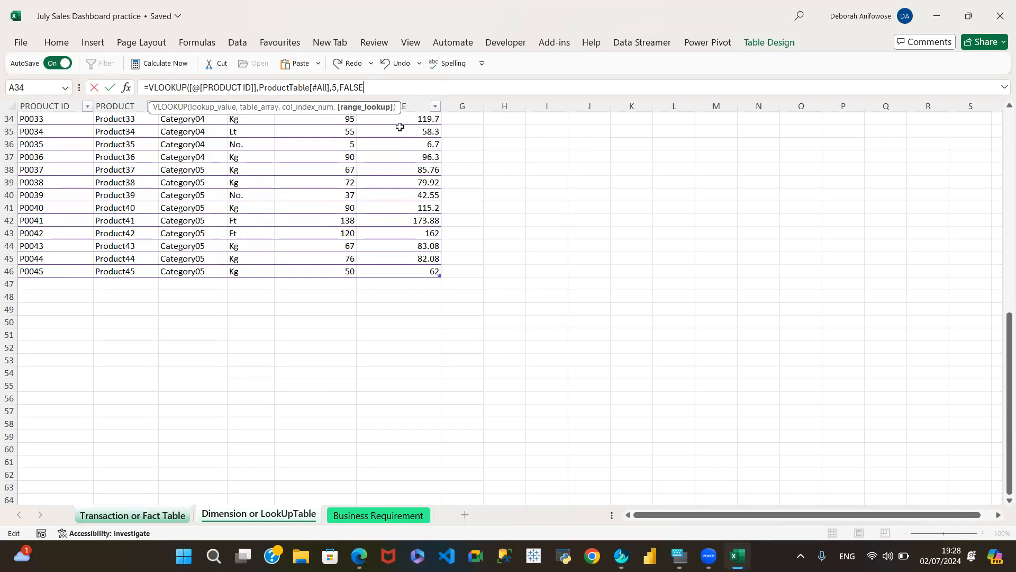
text())
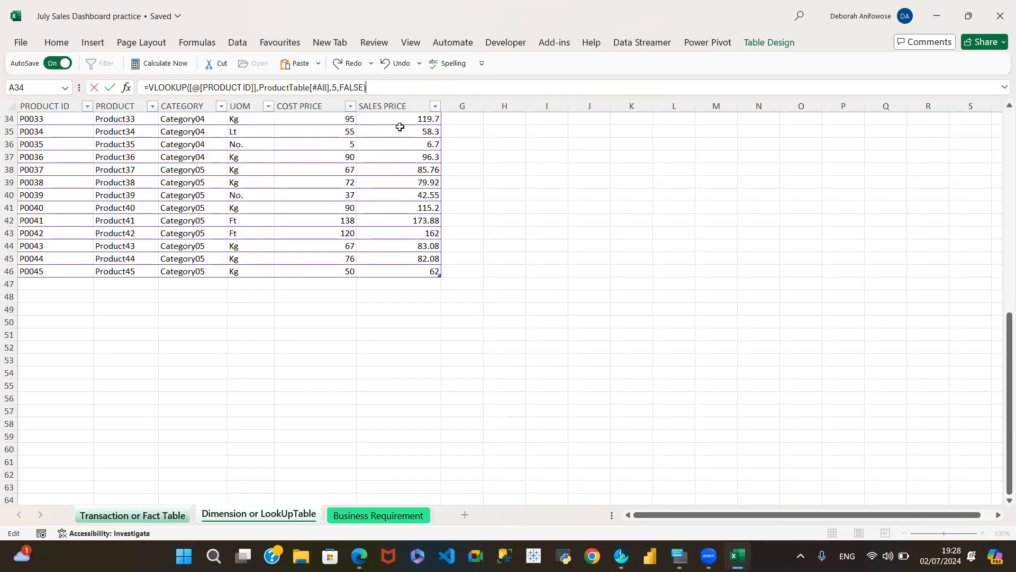
click(107, 94)
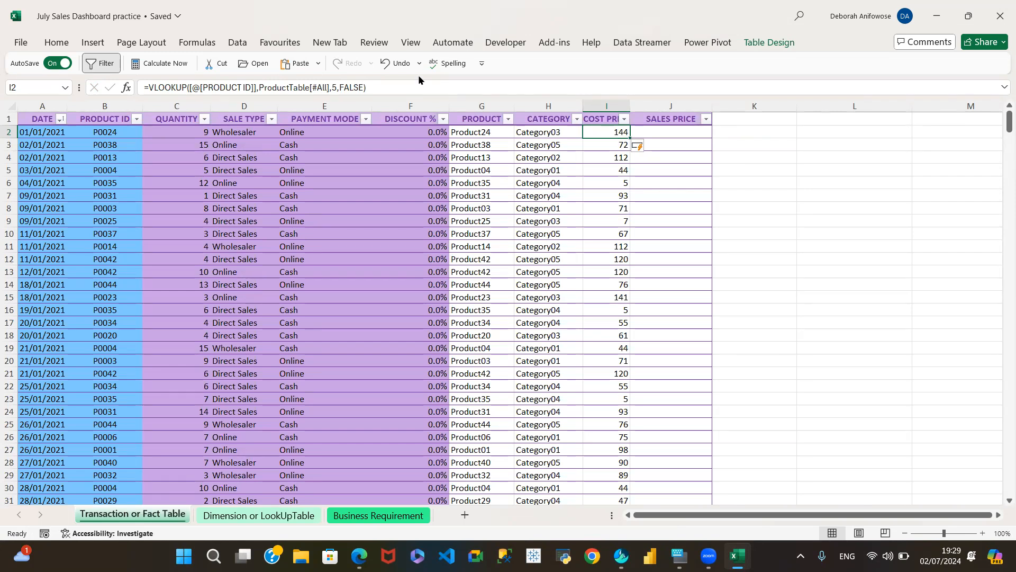
Copy the full COST PRICE formula text from cell I2 and paste it into cell J2 of the SALES PRICE column
click(382, 91)
drag(382, 91, 1, 96)
key(ctrl+c)
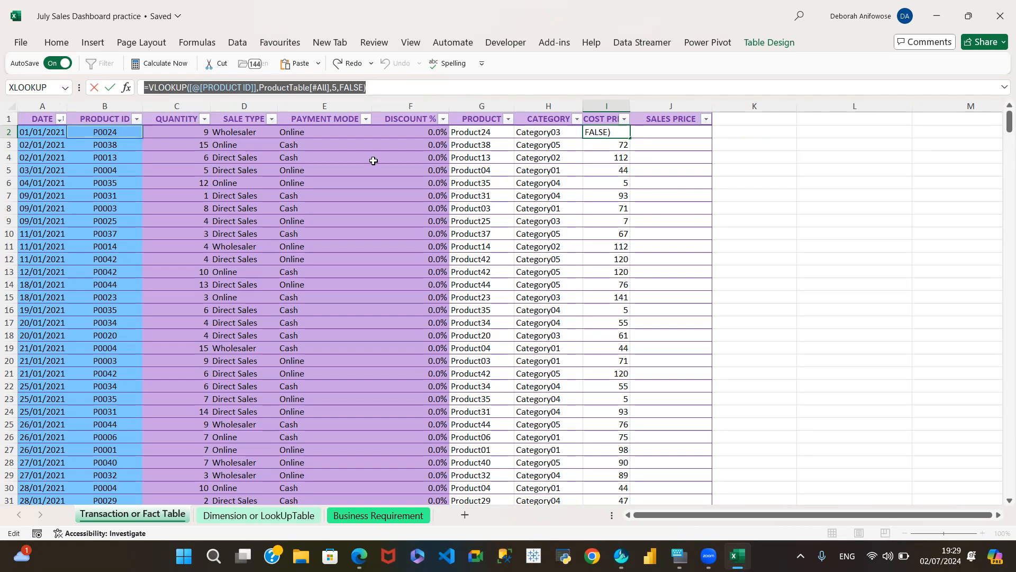
click(110, 88)
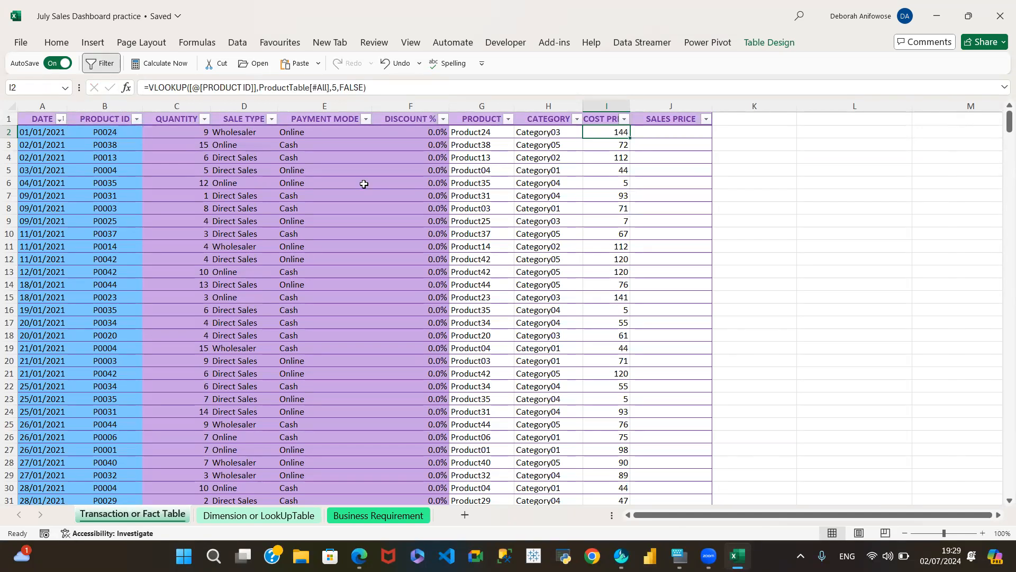
click(681, 134)
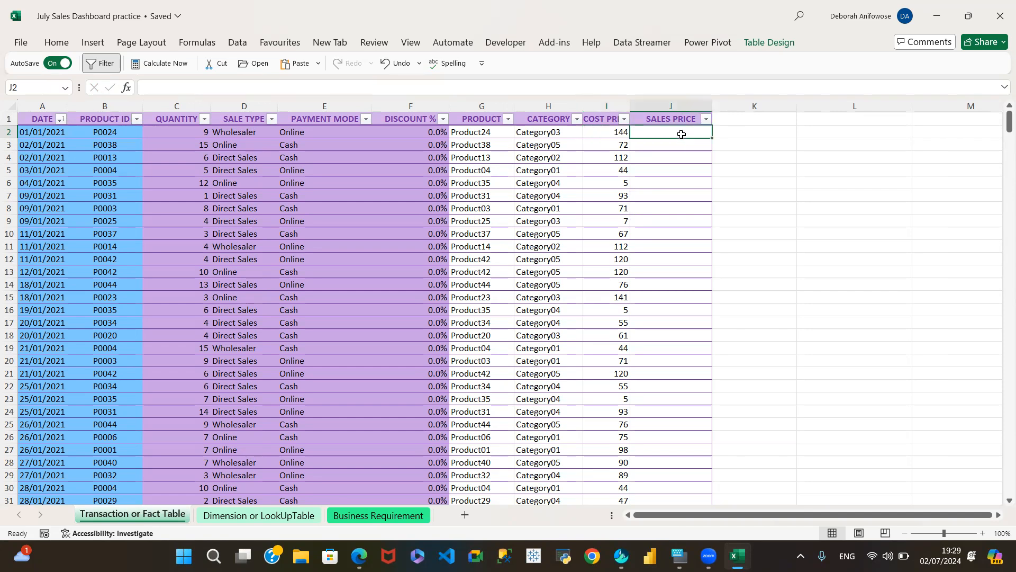
key(ctrl+v)
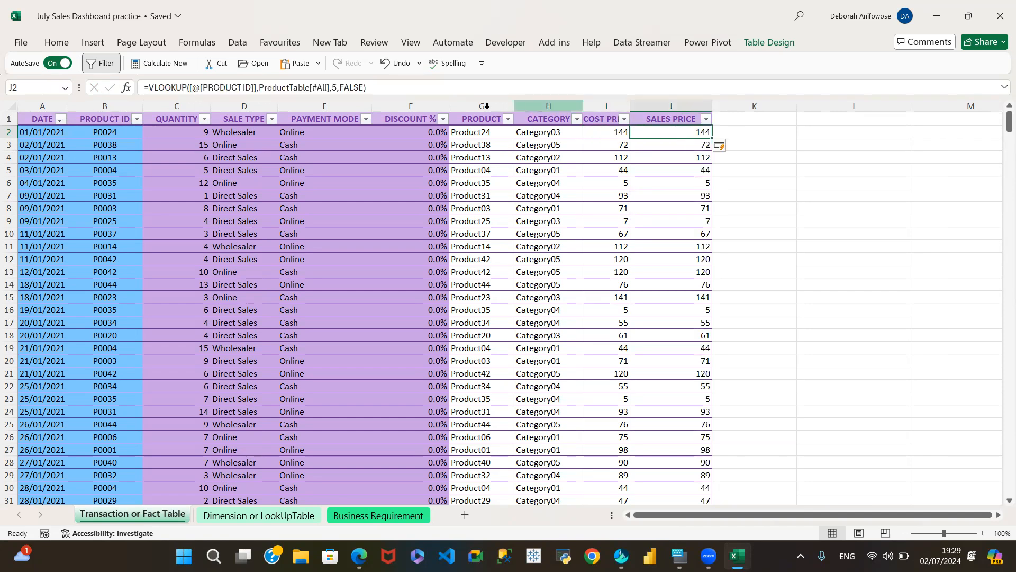
Set the column index of the SALES PRICE VLOOKUP in cell J2 to 6
click(336, 92)
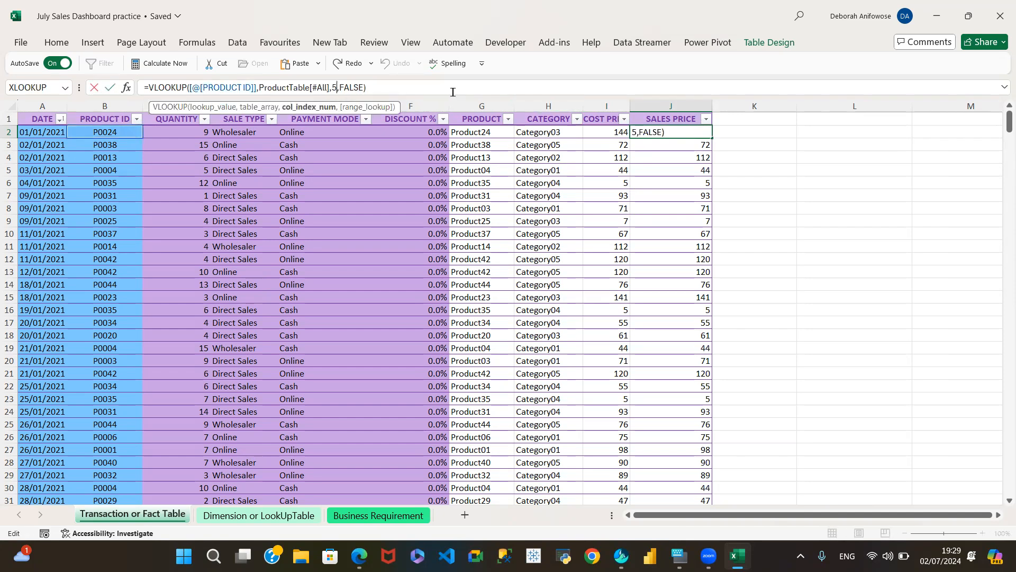
key(BackSpace)
text(6)
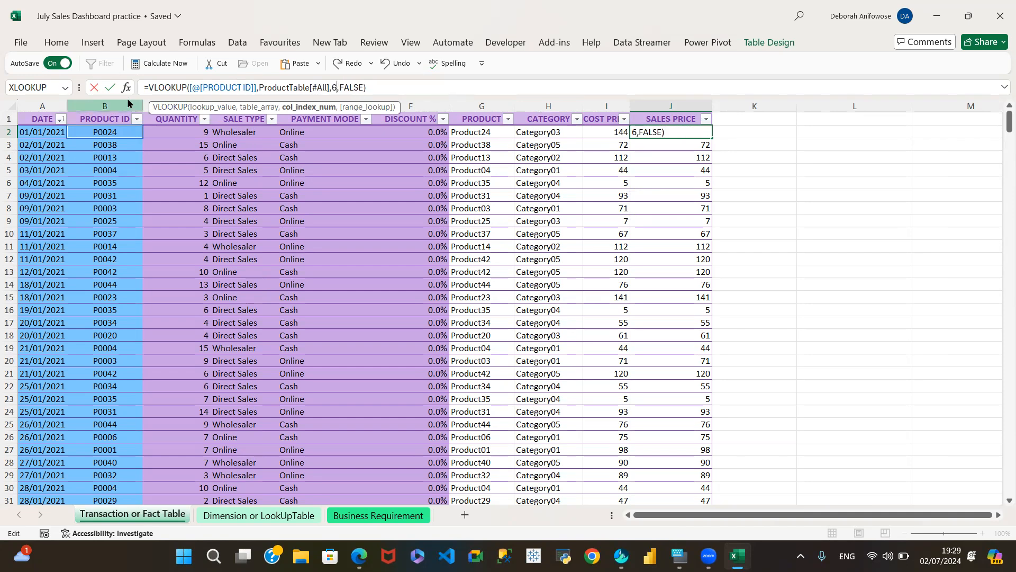
click(109, 89)
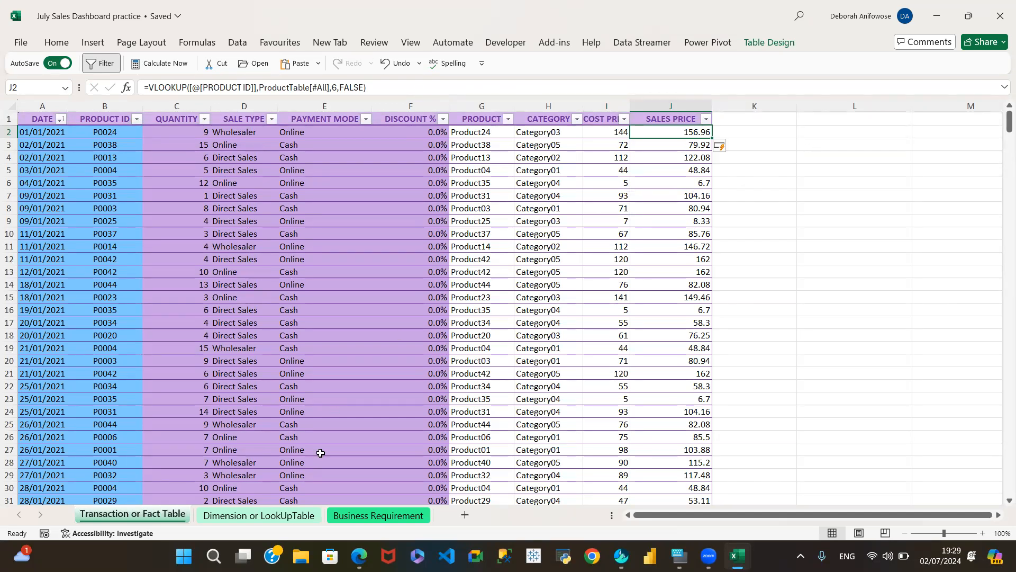
Review the whole product table, A1:F46, on the Dimension or LookUpTable sheet against the Transaction or Fact Table sheet
click(267, 516)
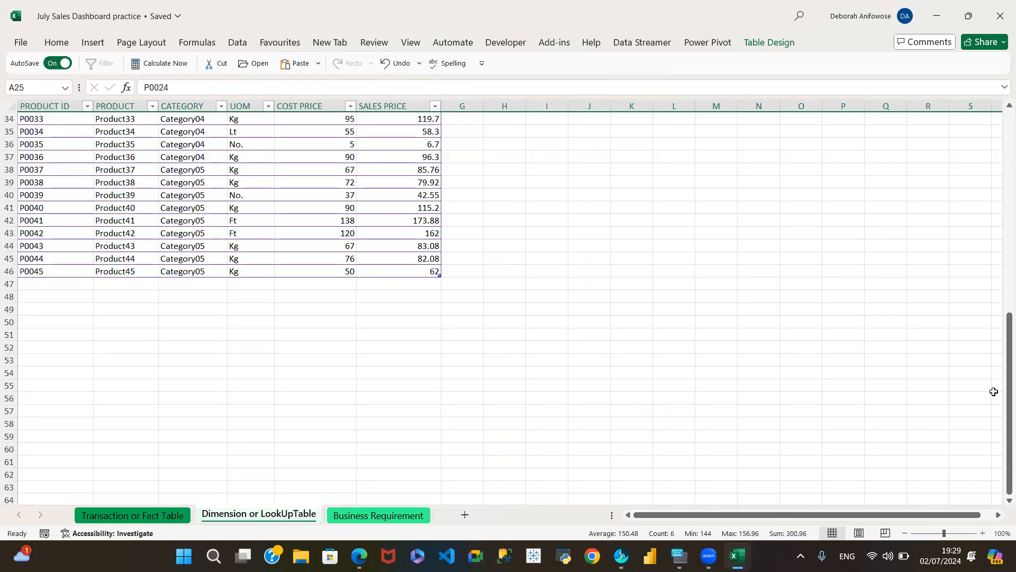
drag(1000, 370, 1000, 154)
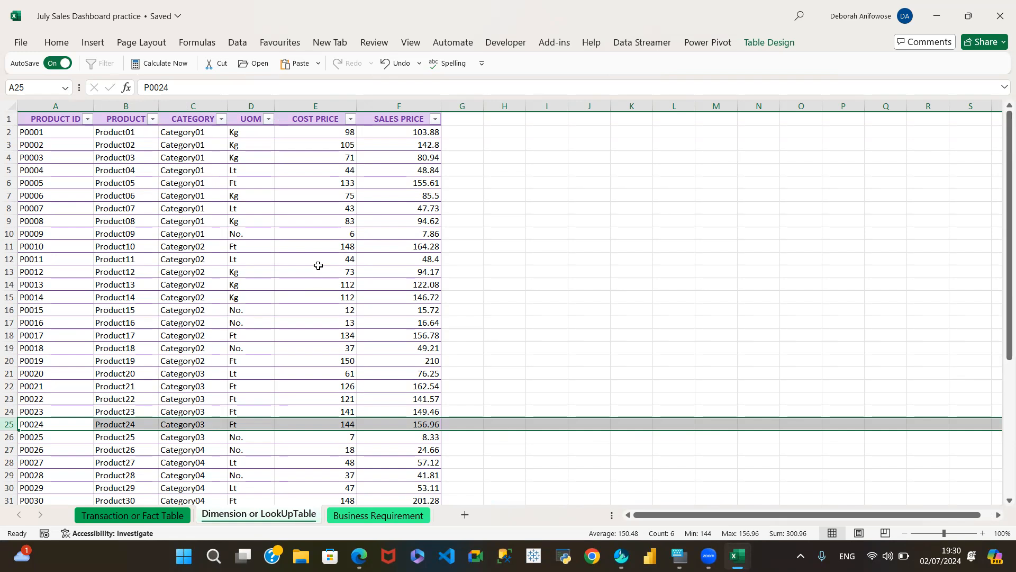
click(132, 516)
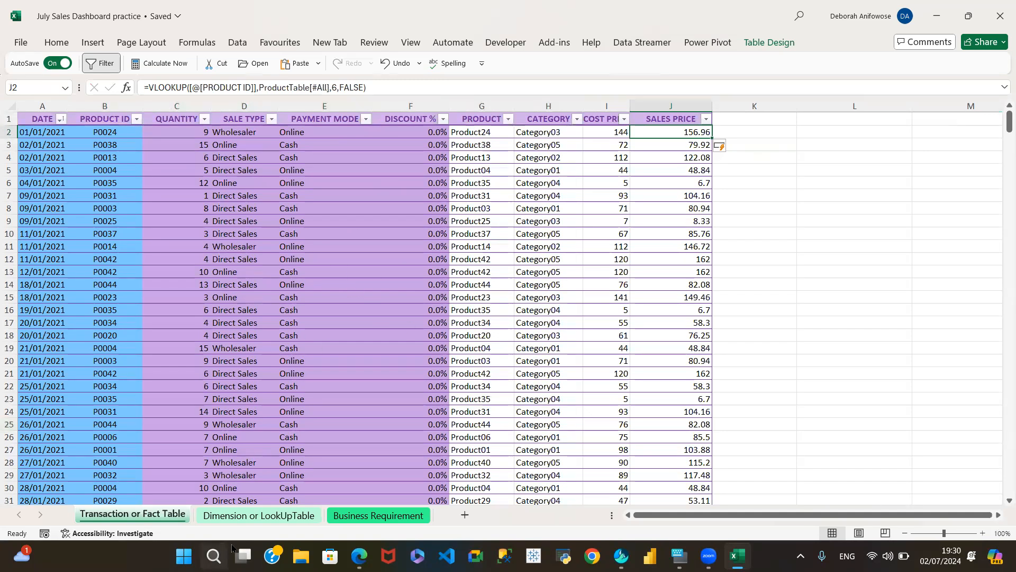
click(252, 515)
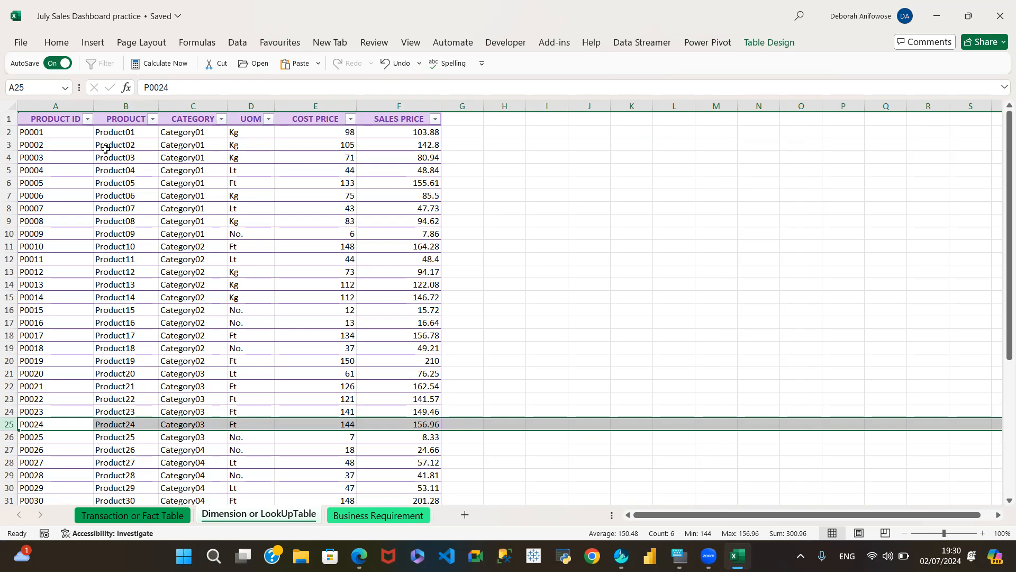
click(60, 116)
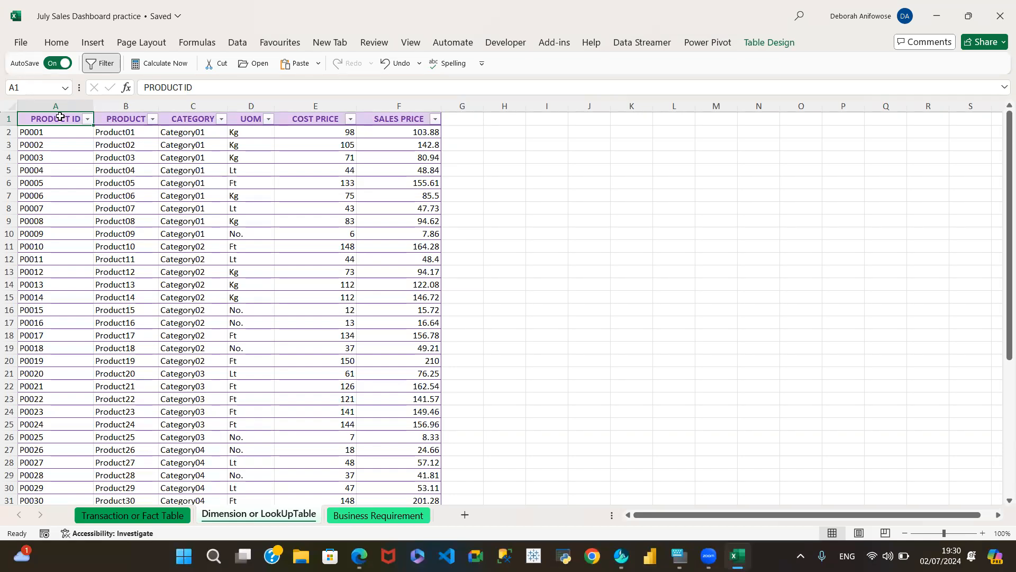
key(ctrl+shift+Right)
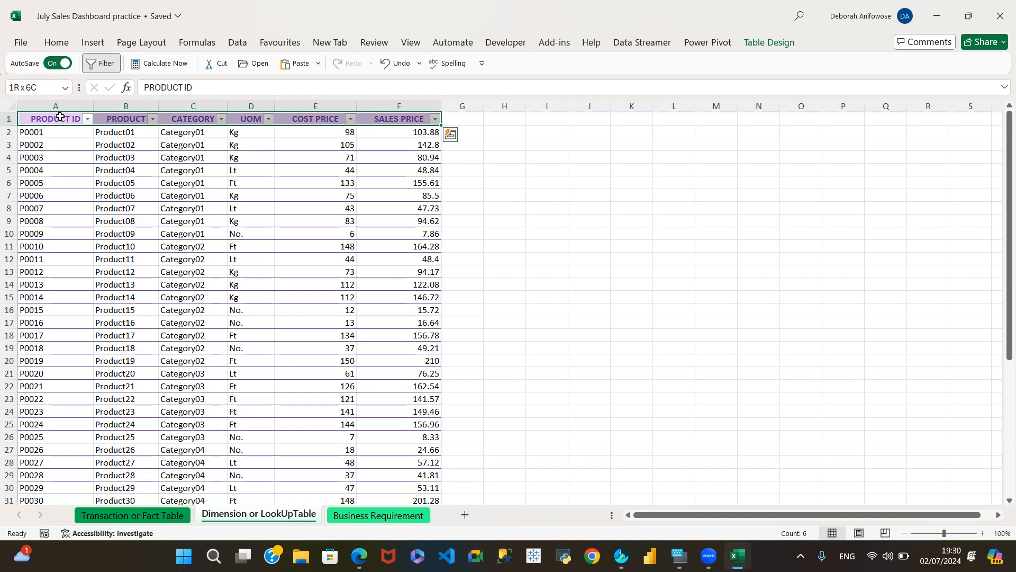
key(ctrl+shift+Down)
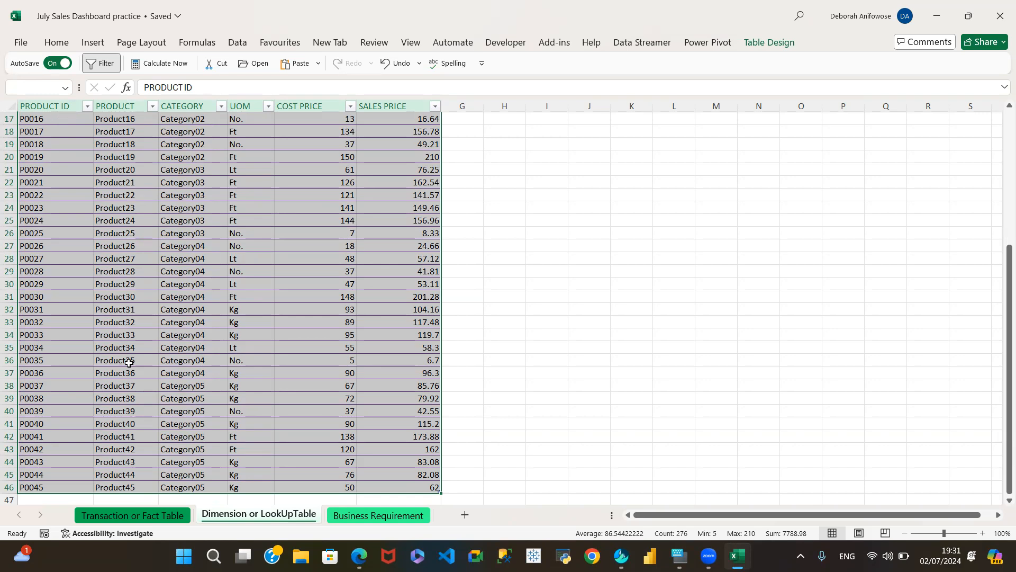
click(147, 516)
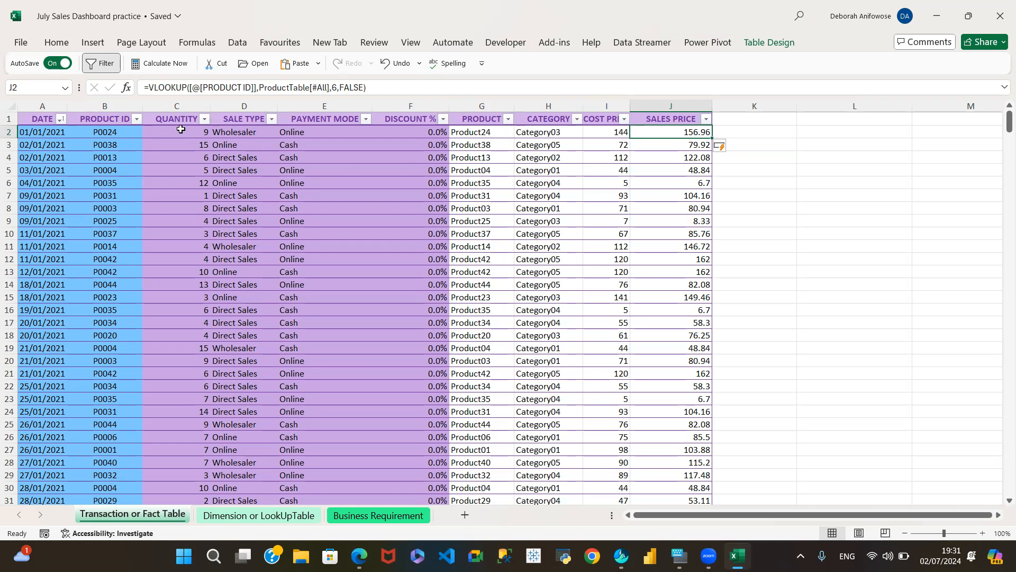
Check the filter values of the DATE, PRODUCT ID and QUANTITY columns in the transaction table without applying a filter
click(59, 119)
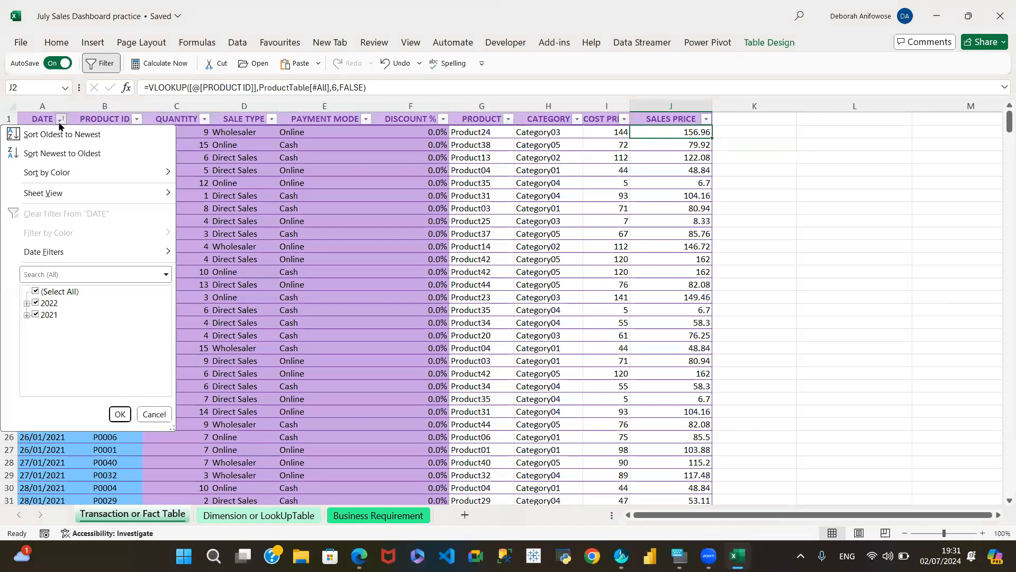
click(154, 415)
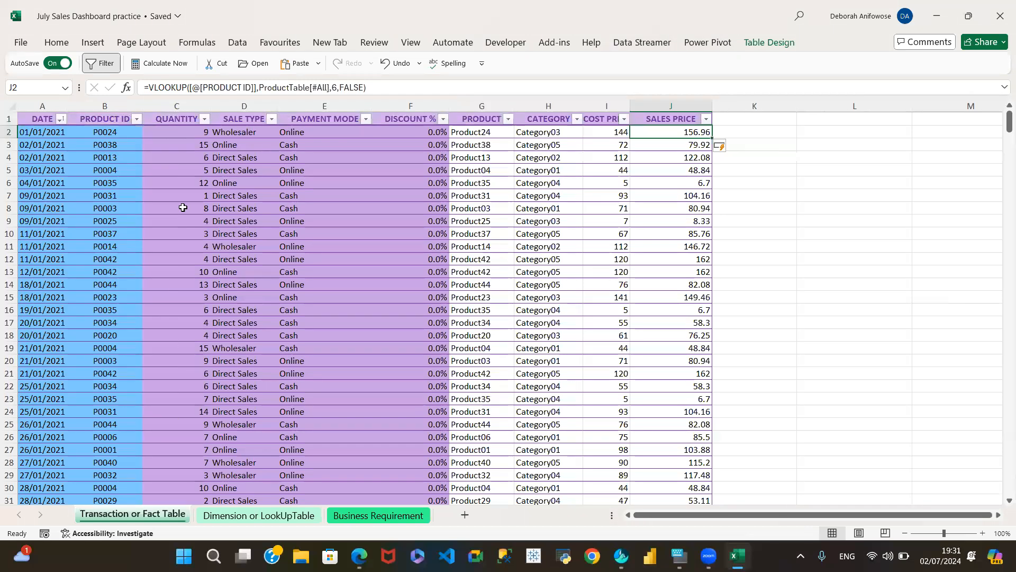
click(133, 123)
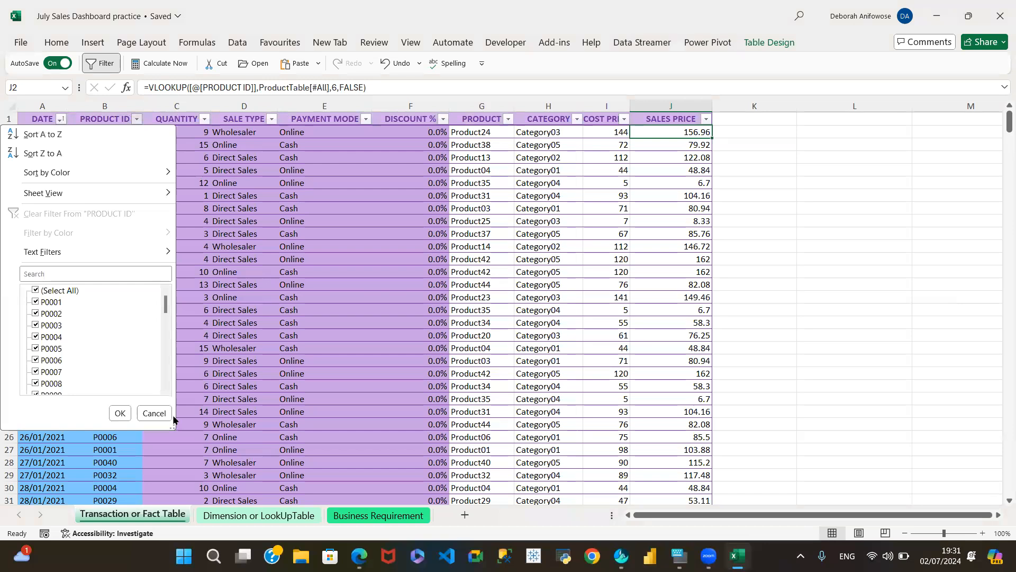
scroll(169, 383, down, 3)
scroll(168, 383, down, 9)
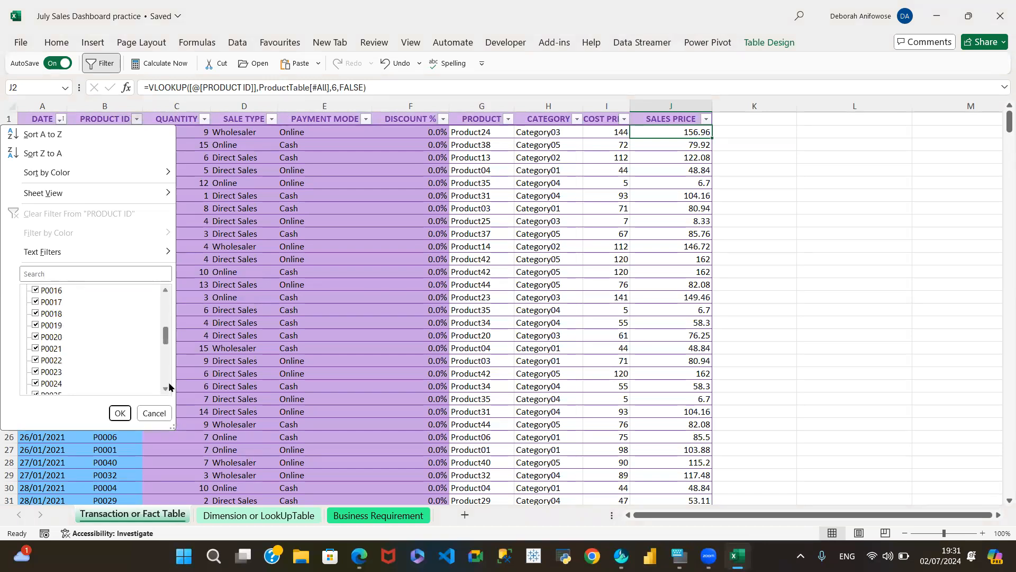
click(153, 413)
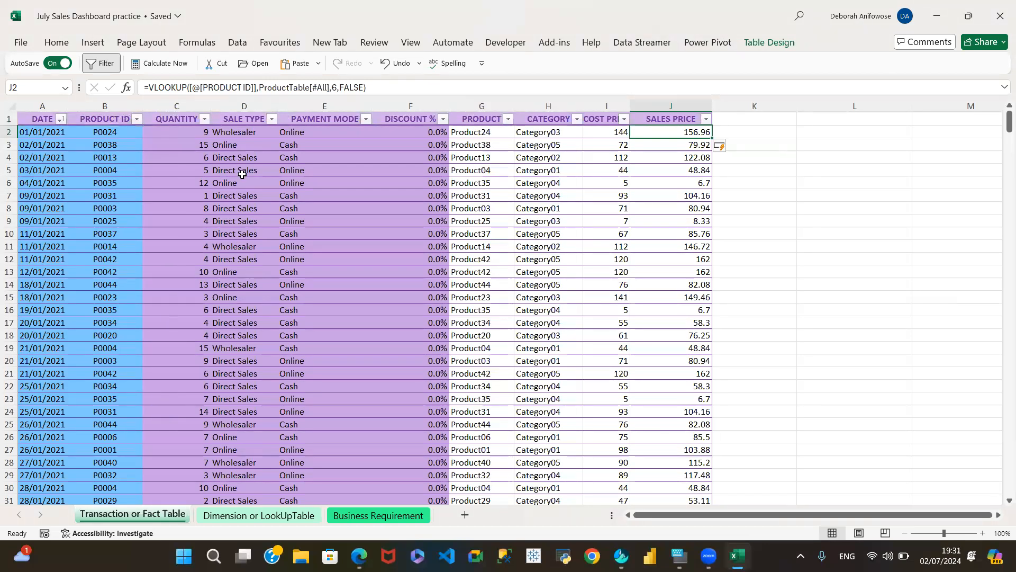
click(204, 119)
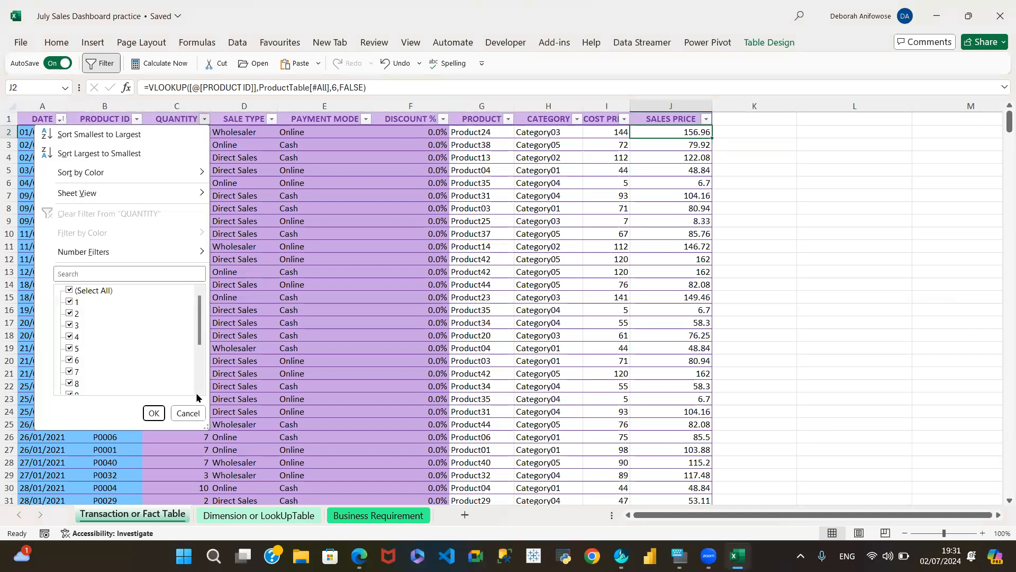
scroll(198, 392, down, 1)
scroll(198, 391, down, 2)
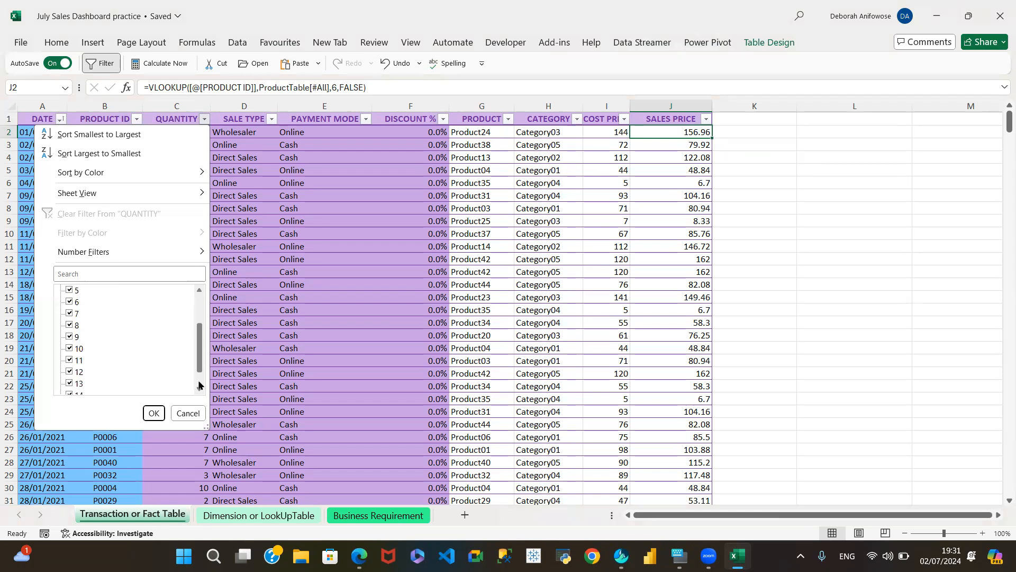
click(269, 198)
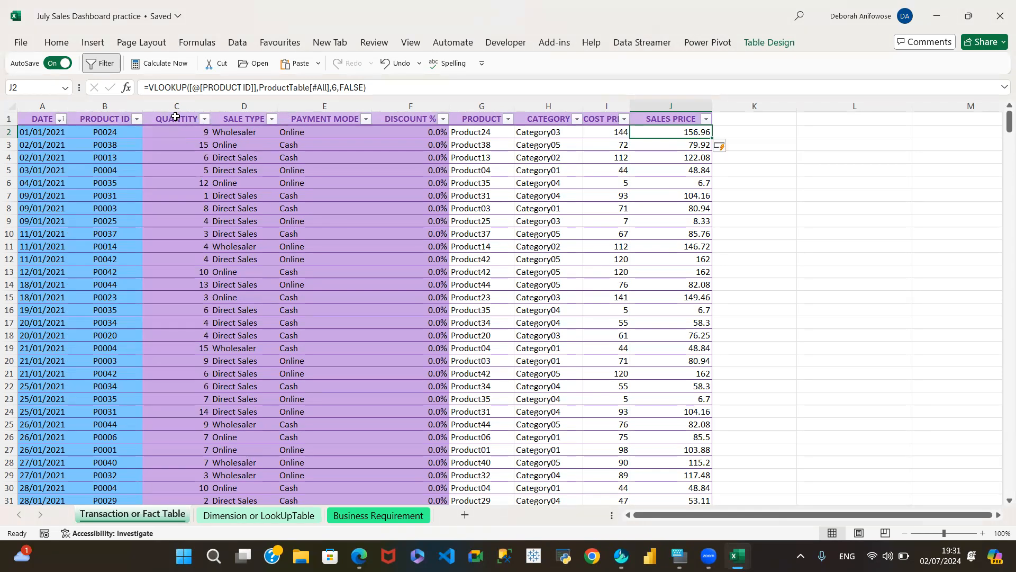
Inspect the PRODUCT ID and QUANTITY column data and check the number format of the QUANTITY values
click(108, 111)
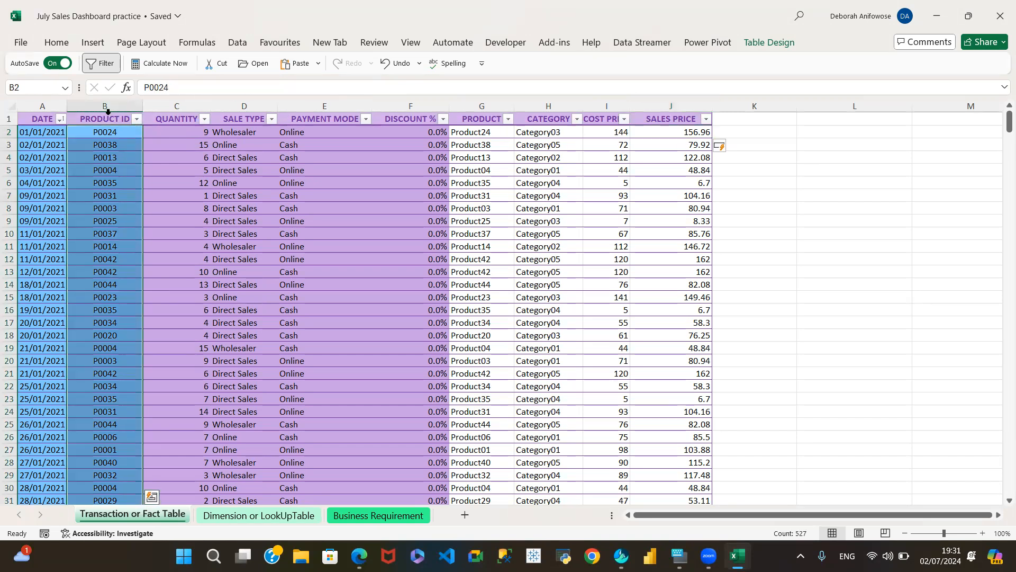
click(173, 113)
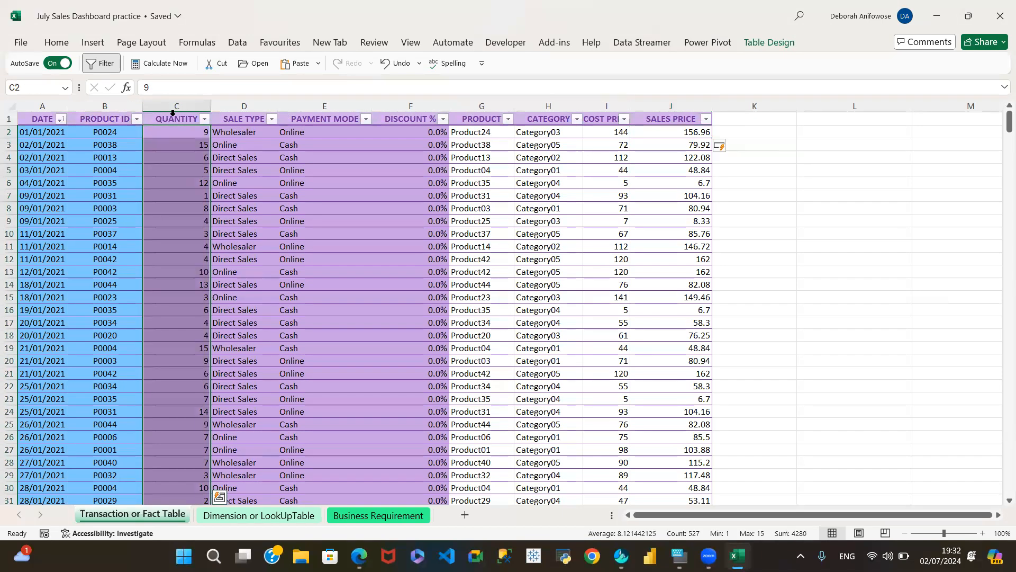
click(56, 42)
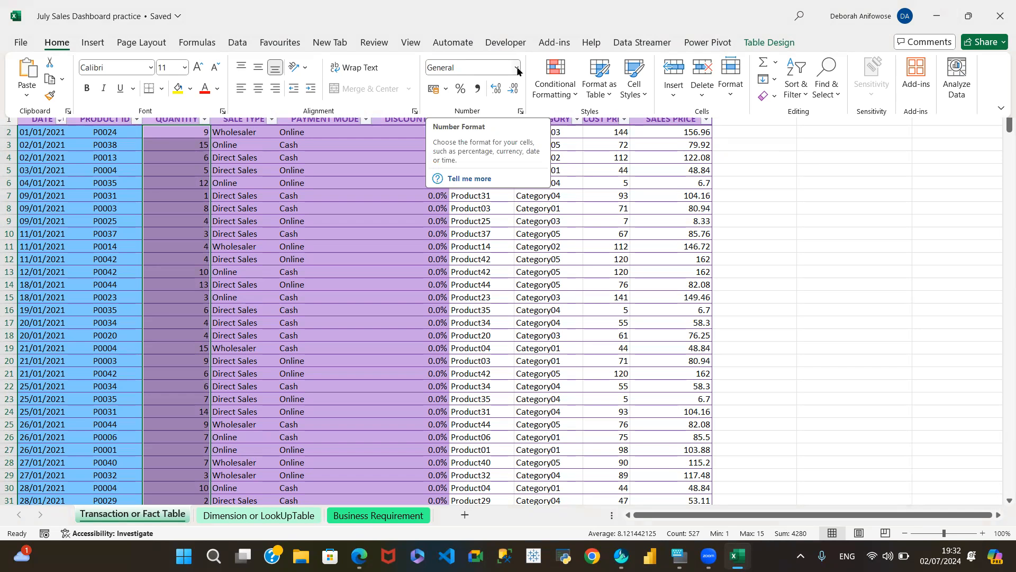
click(167, 178)
click(177, 168)
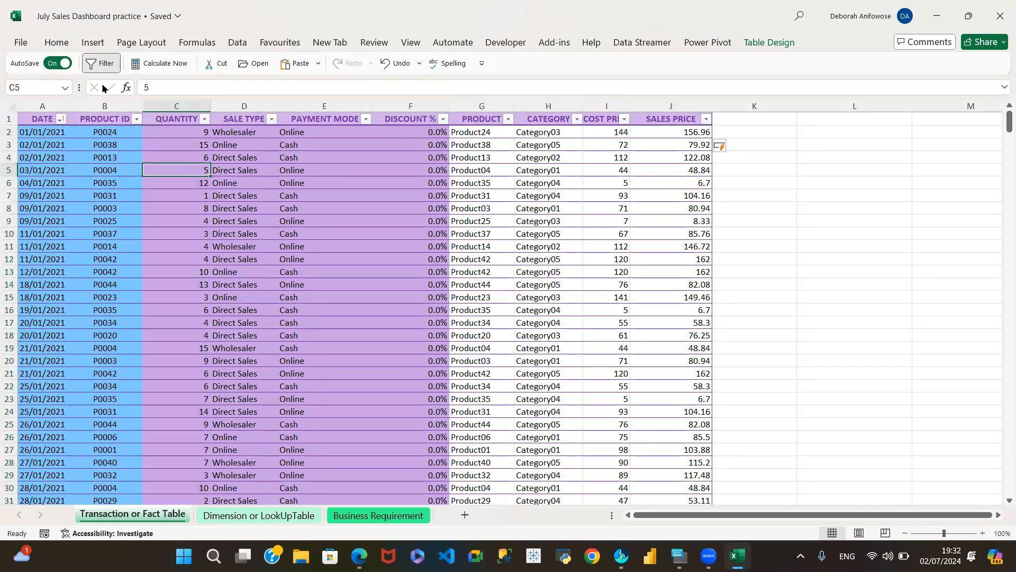
click(62, 45)
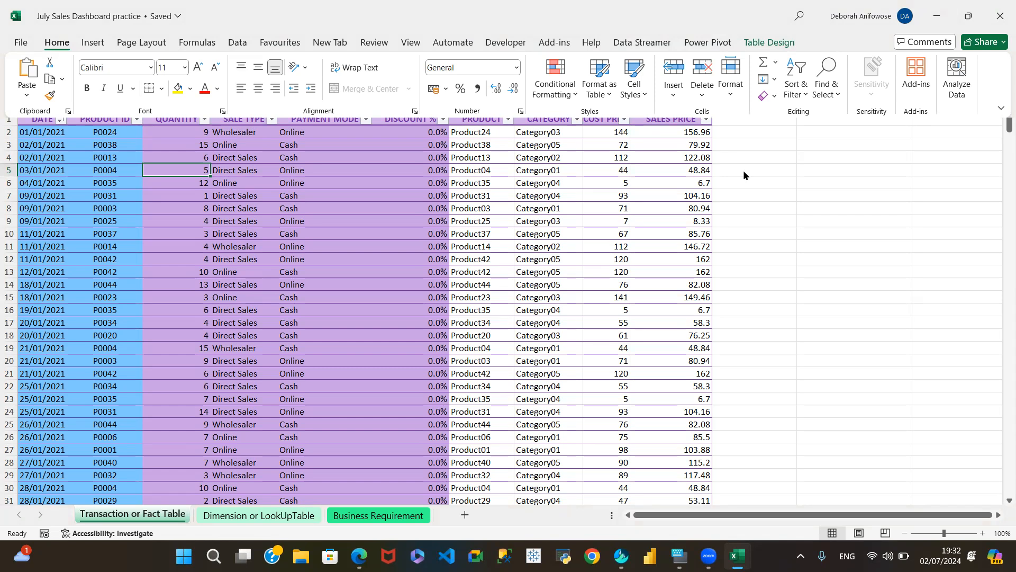
click(612, 201)
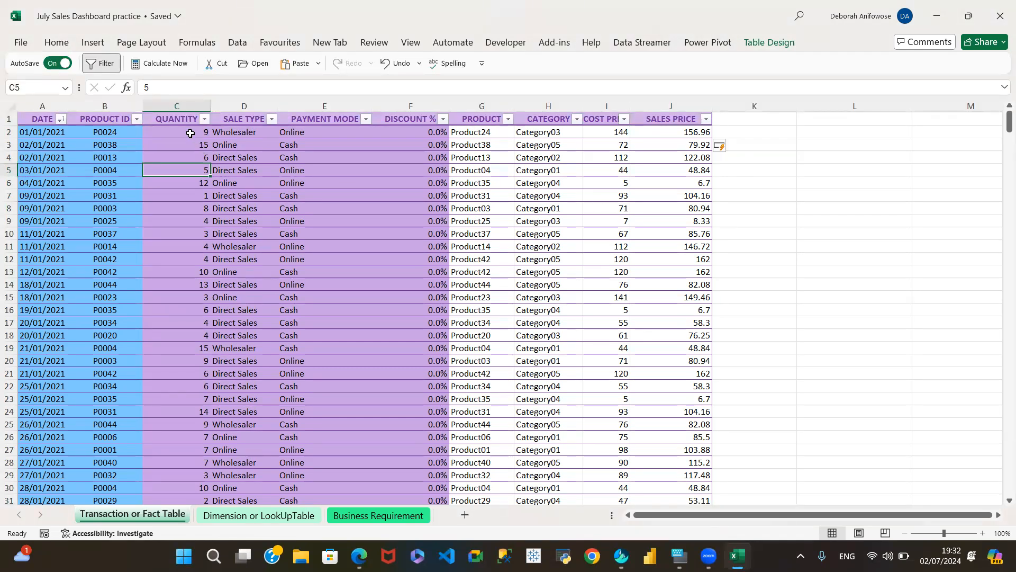
Format the QUANTITY column of the transaction table as Number with no decimal places
click(180, 113)
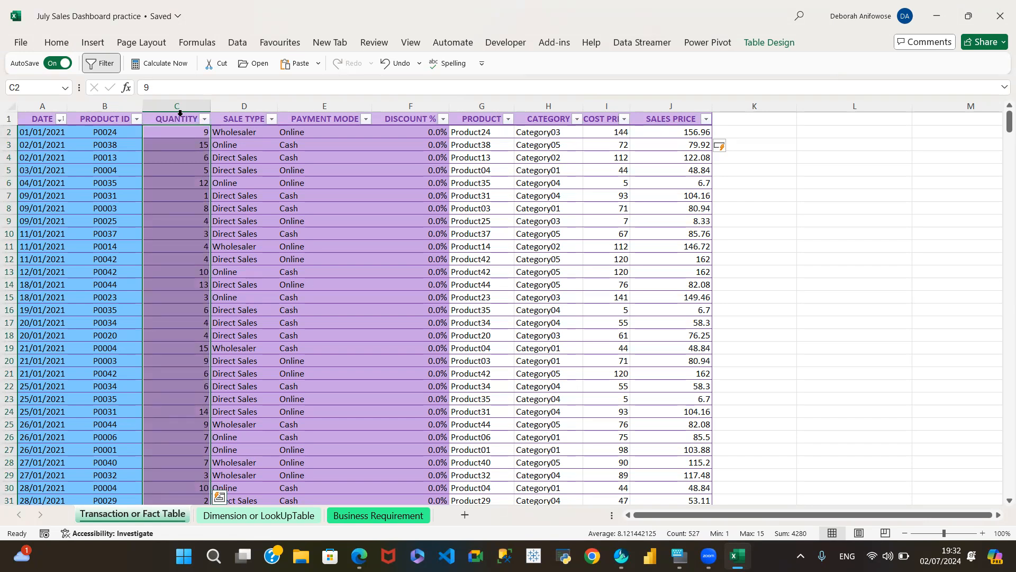
click(59, 48)
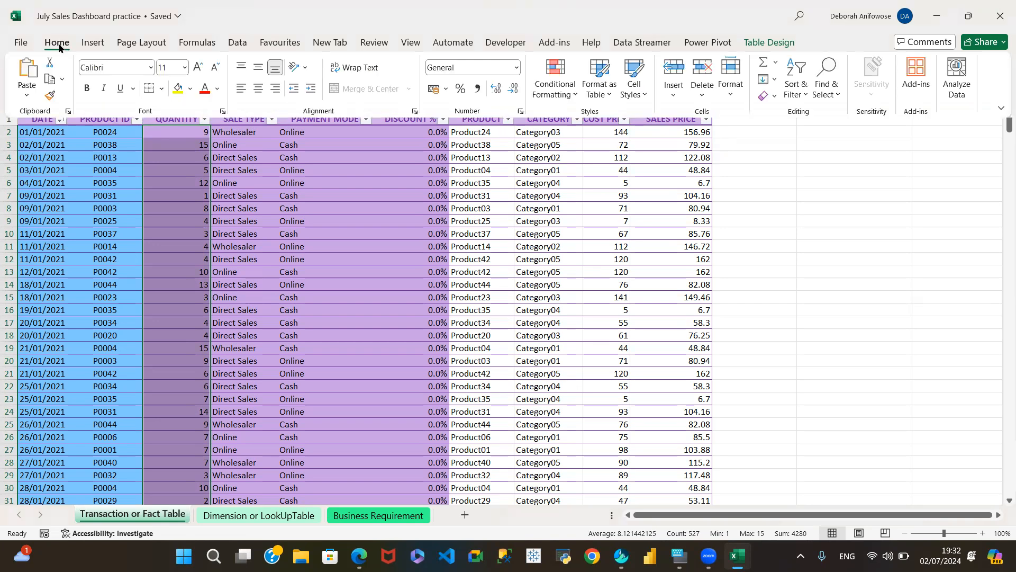
click(516, 68)
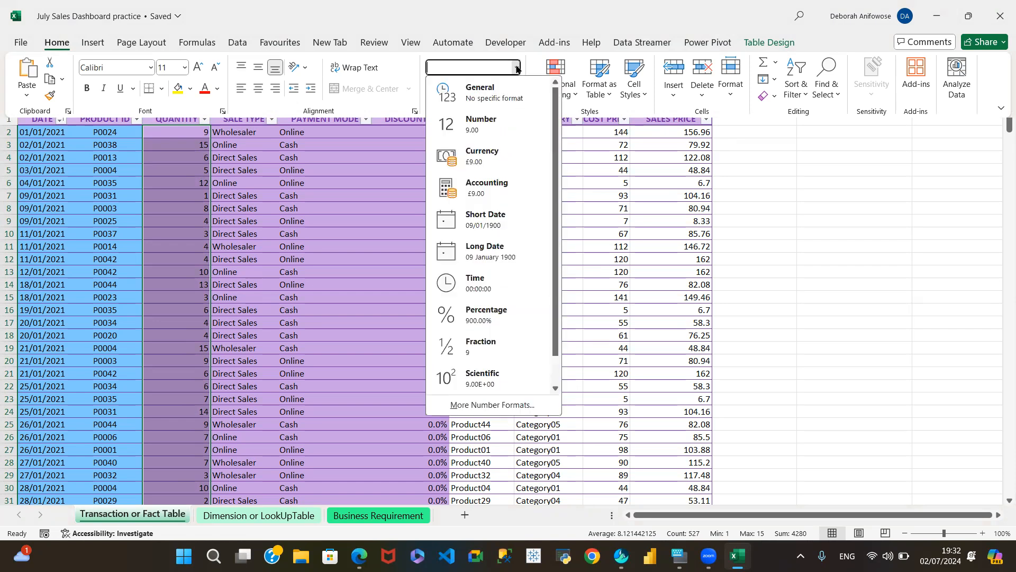
click(487, 125)
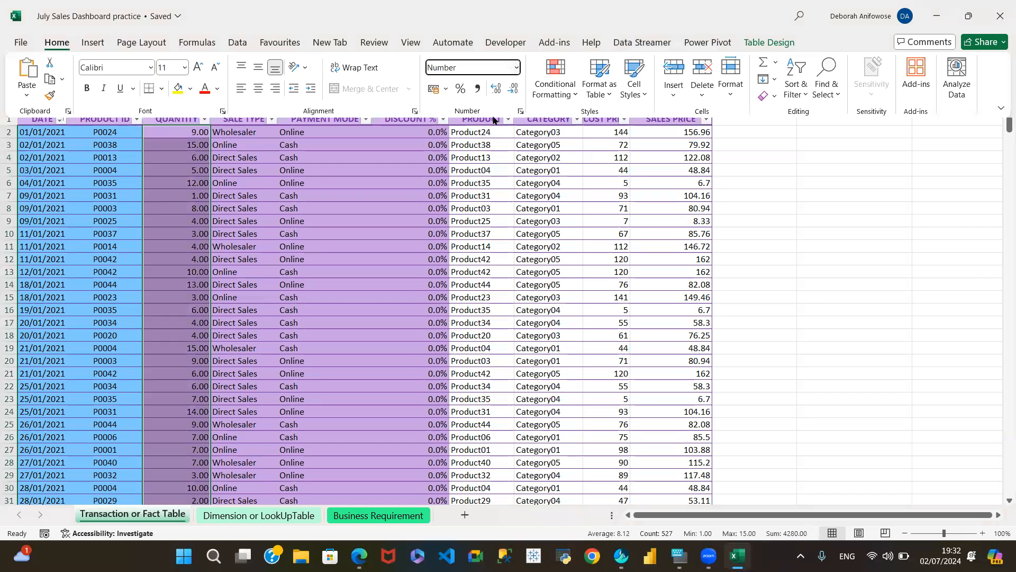
click(515, 91)
click(515, 91)
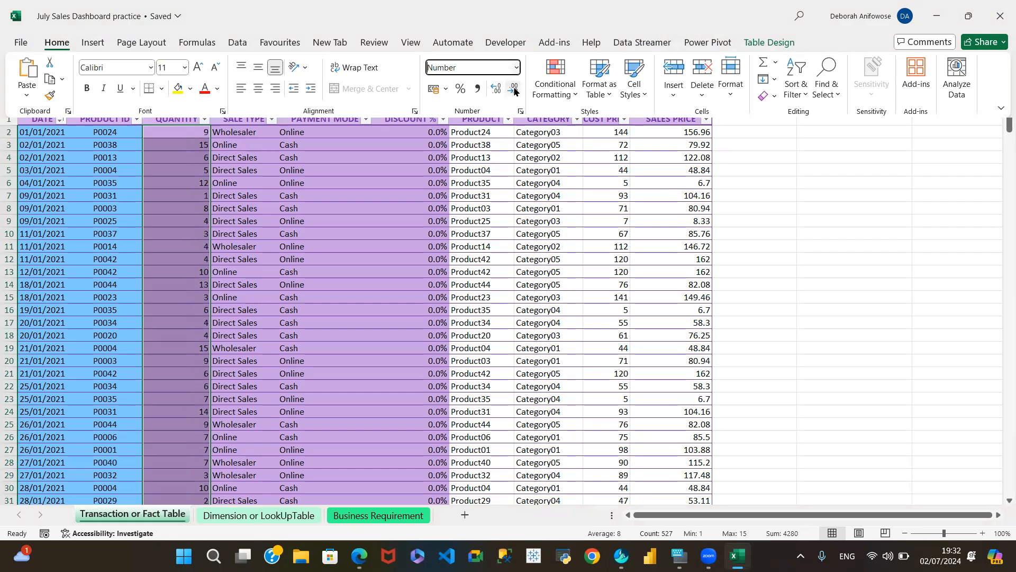
Check the number format of cell C7 in QUANTITY, and examine the DISCOUNT % column's filter values and data
click(149, 193)
click(160, 197)
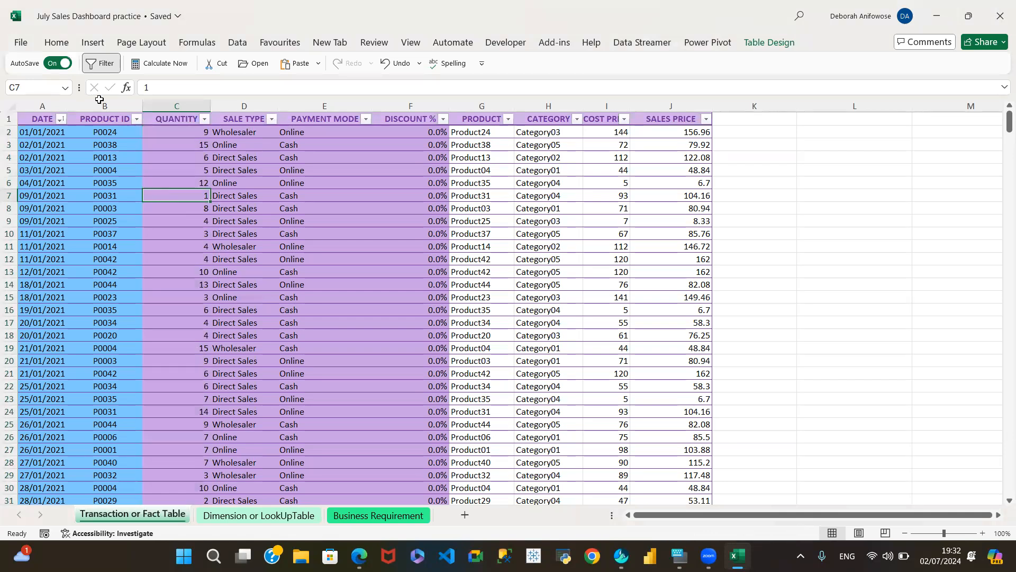
click(66, 48)
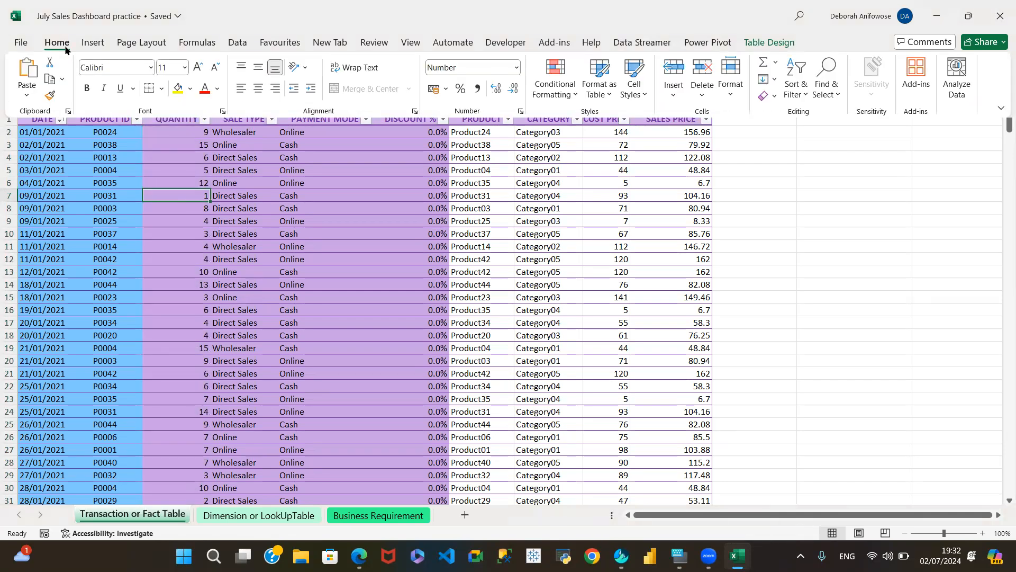
click(425, 152)
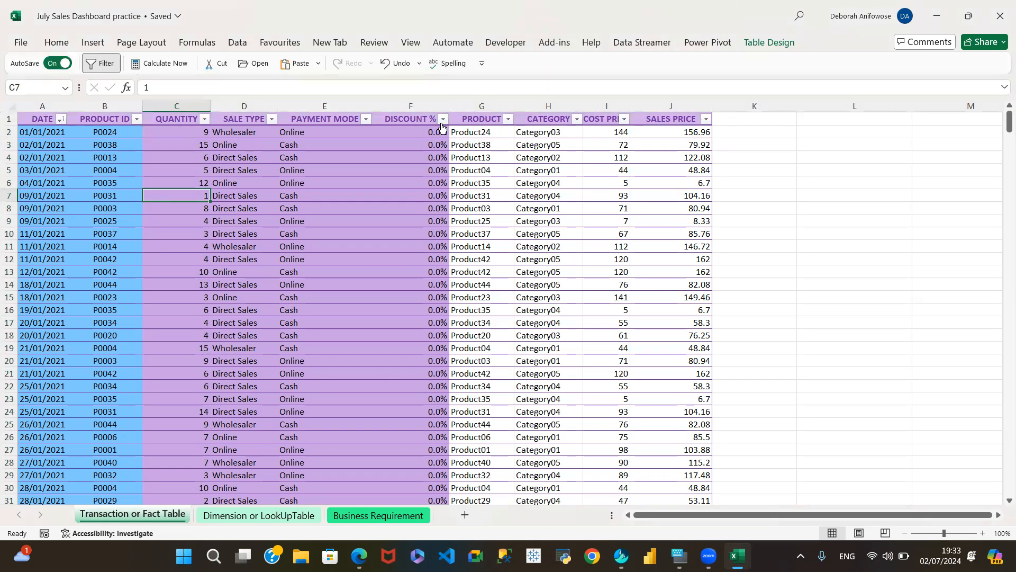
click(443, 120)
click(424, 413)
click(408, 111)
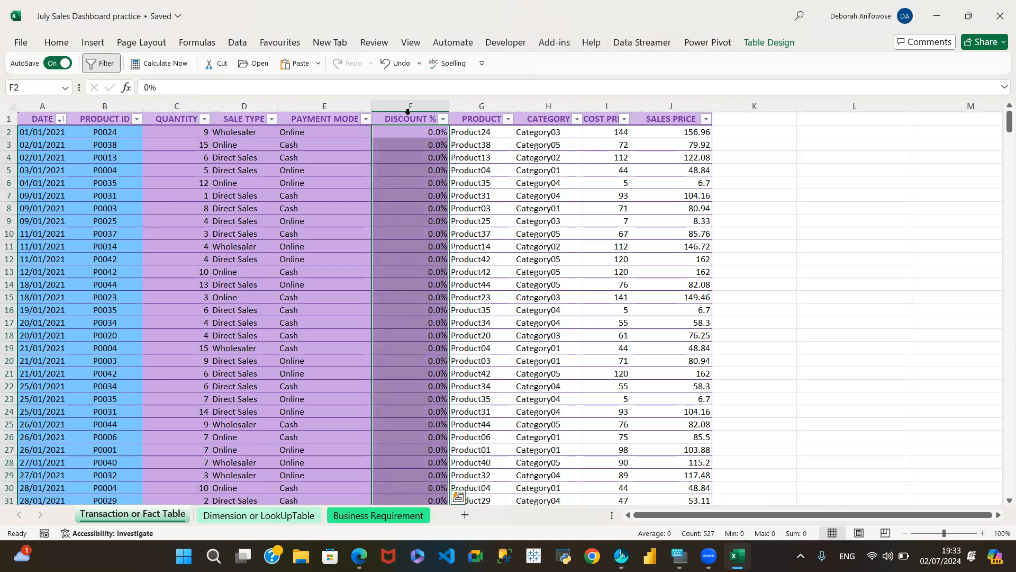
Format the COST PRICE column of the transaction table as Number with no decimal places
click(604, 132)
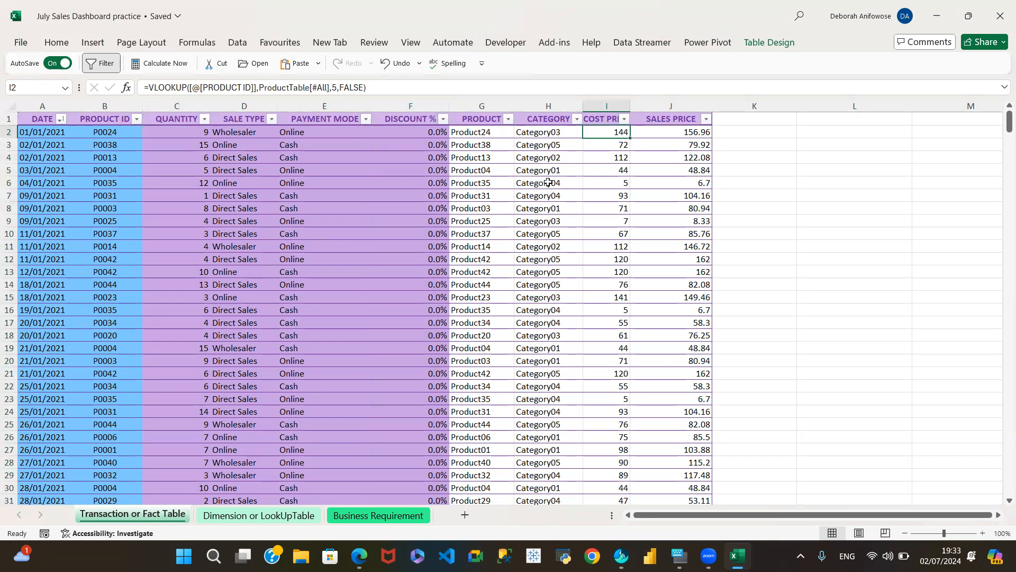
click(603, 111)
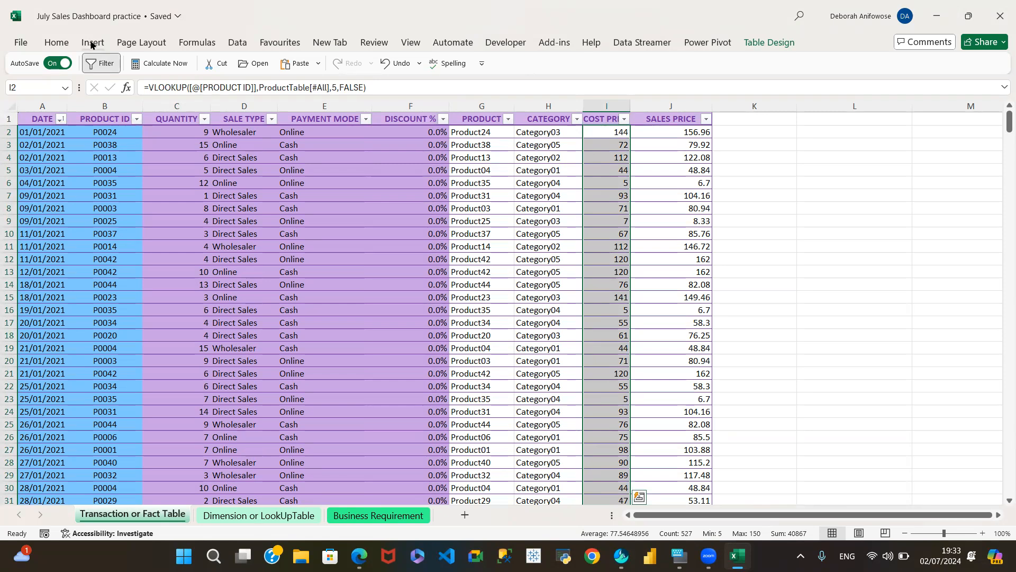
click(61, 47)
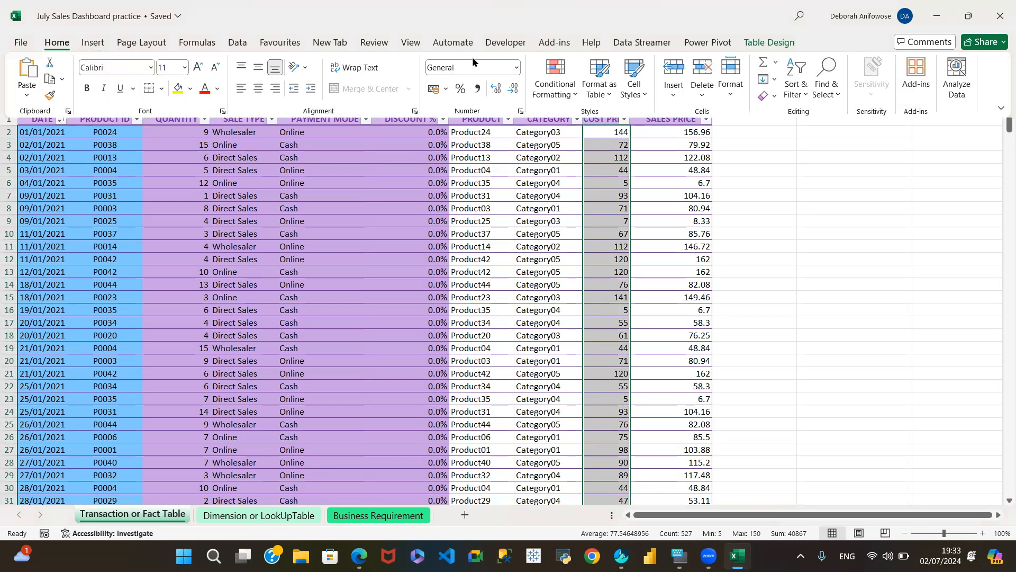
click(517, 68)
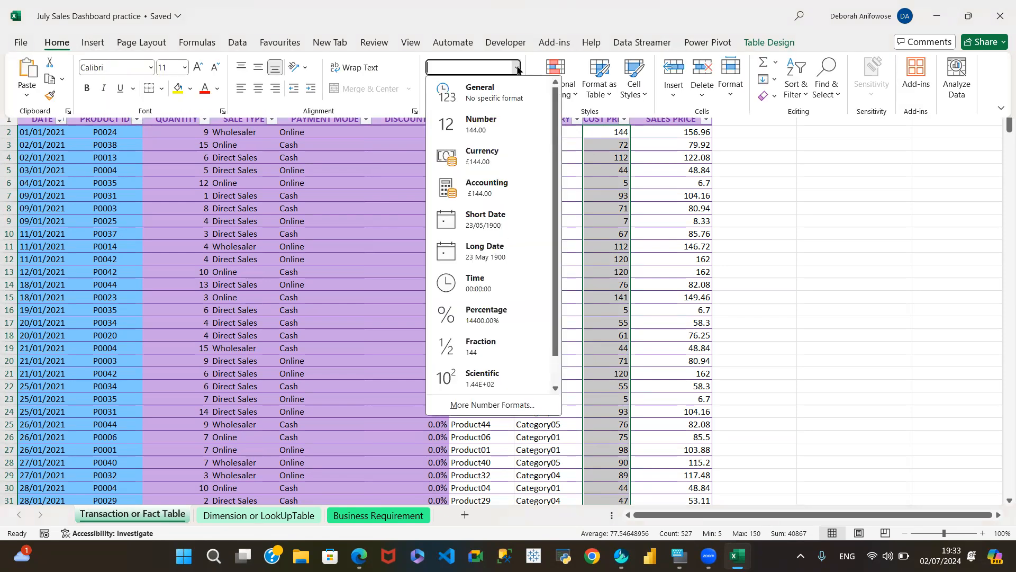
click(492, 125)
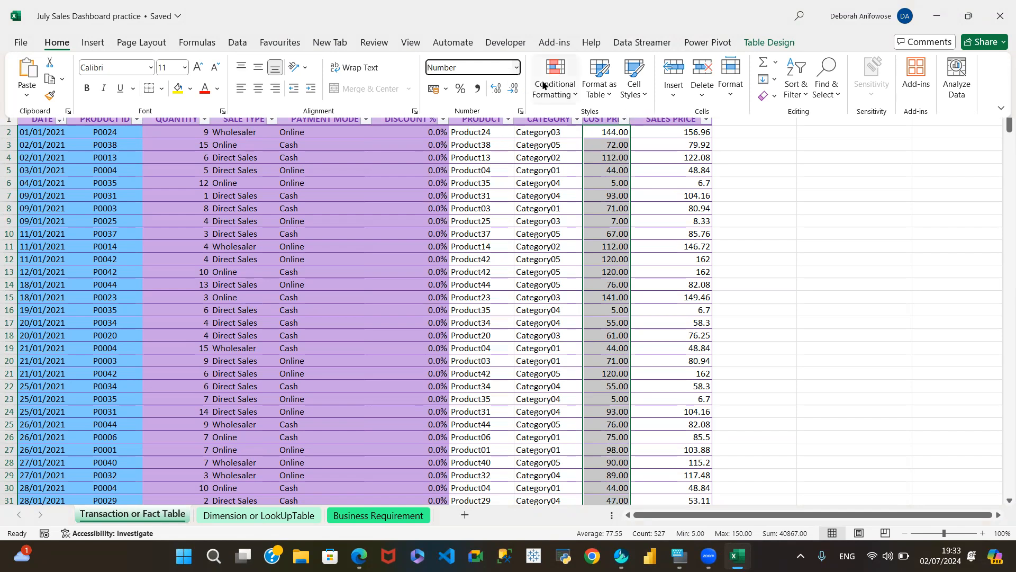
click(512, 91)
click(513, 91)
click(689, 161)
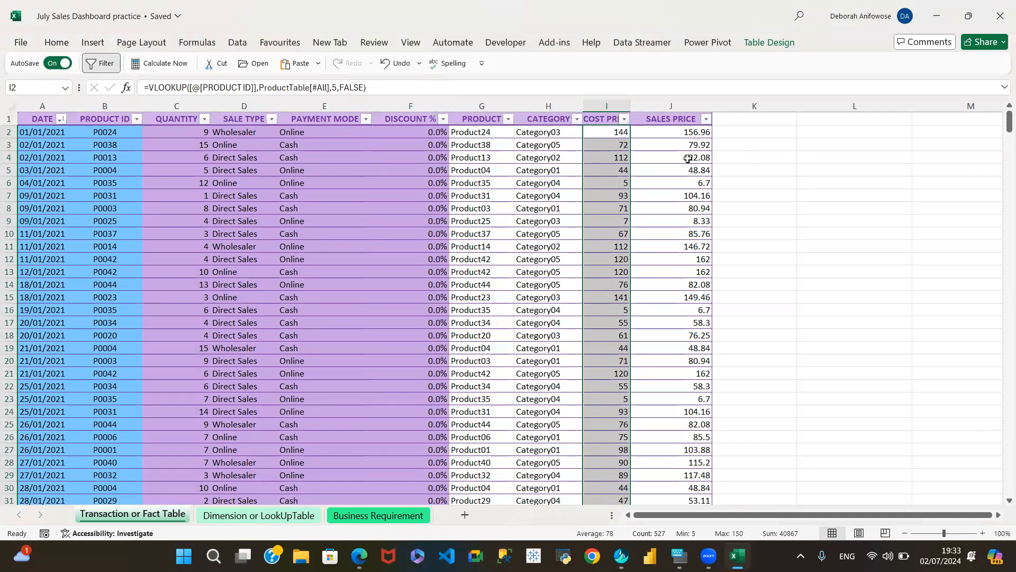
Format the SALES PRICE column of the transaction table as Number with two decimal places
click(675, 117)
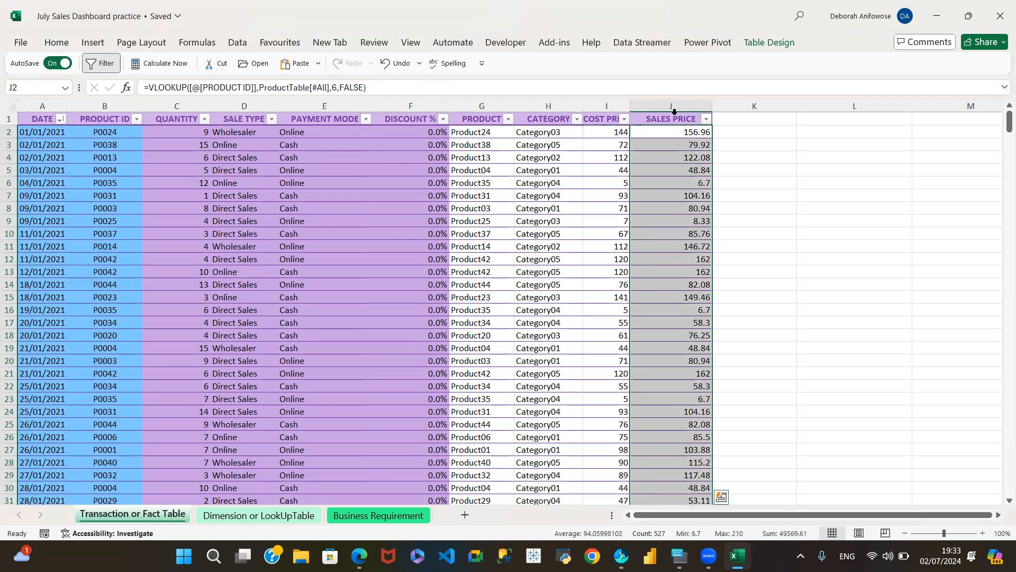
click(56, 42)
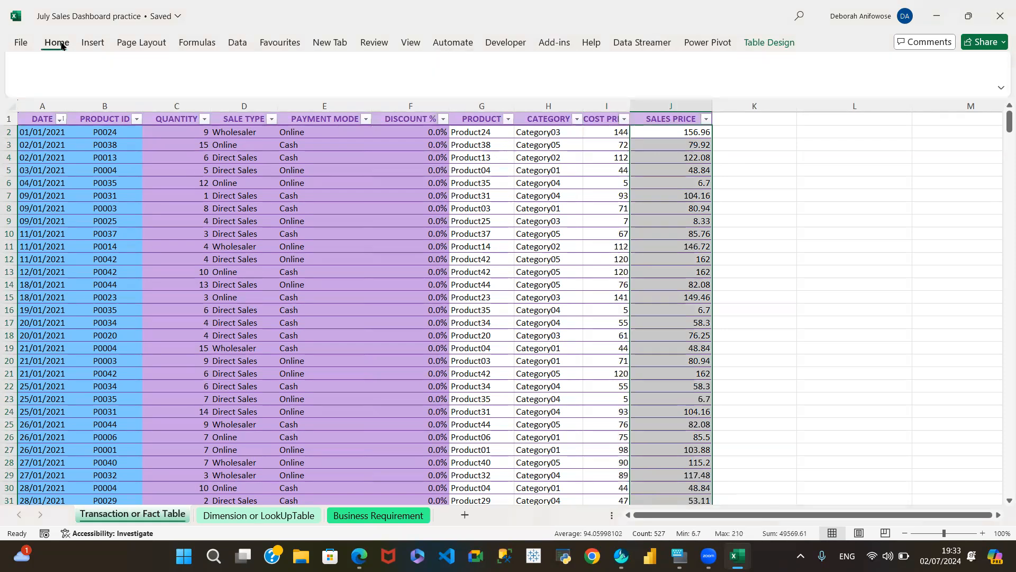
click(517, 69)
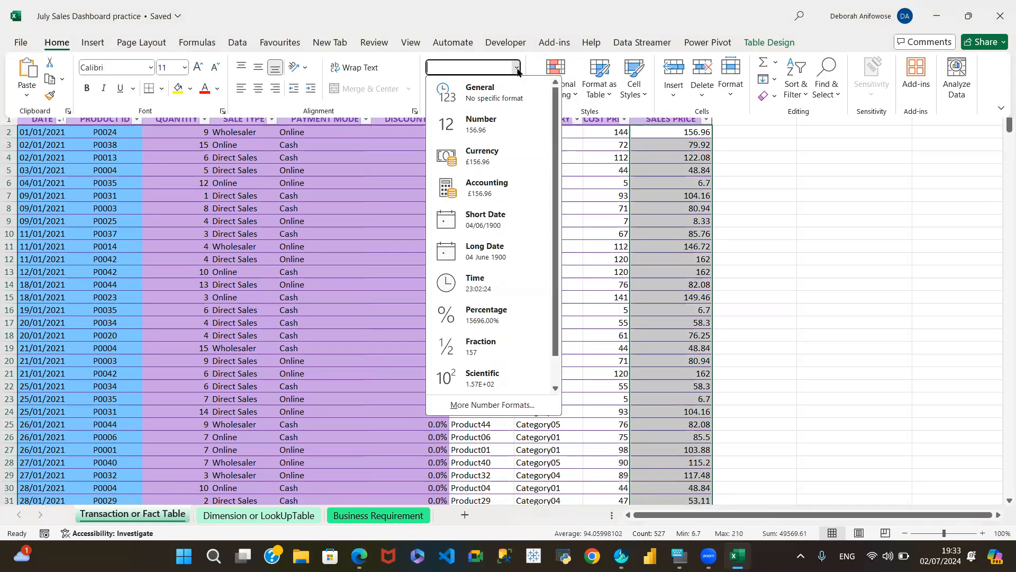
click(487, 126)
click(673, 205)
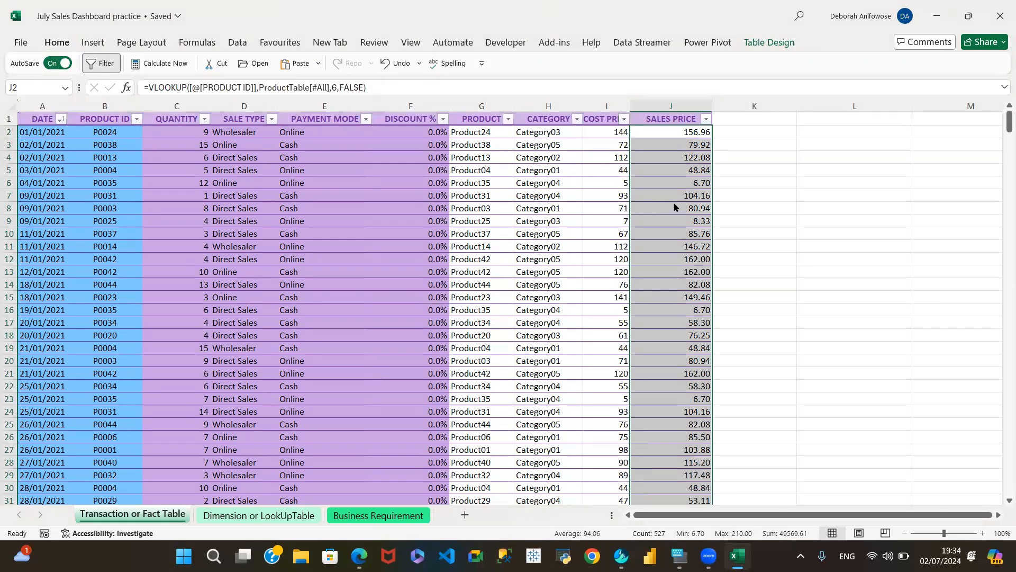
Check the COST PRICE column's filter values without filtering, and increase its number format to two decimal places
click(624, 120)
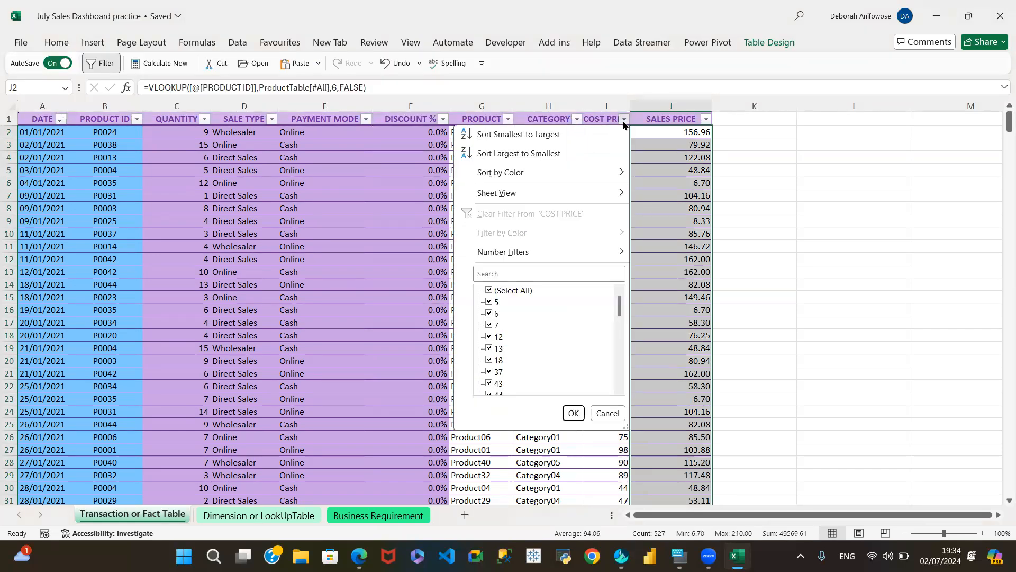
click(606, 414)
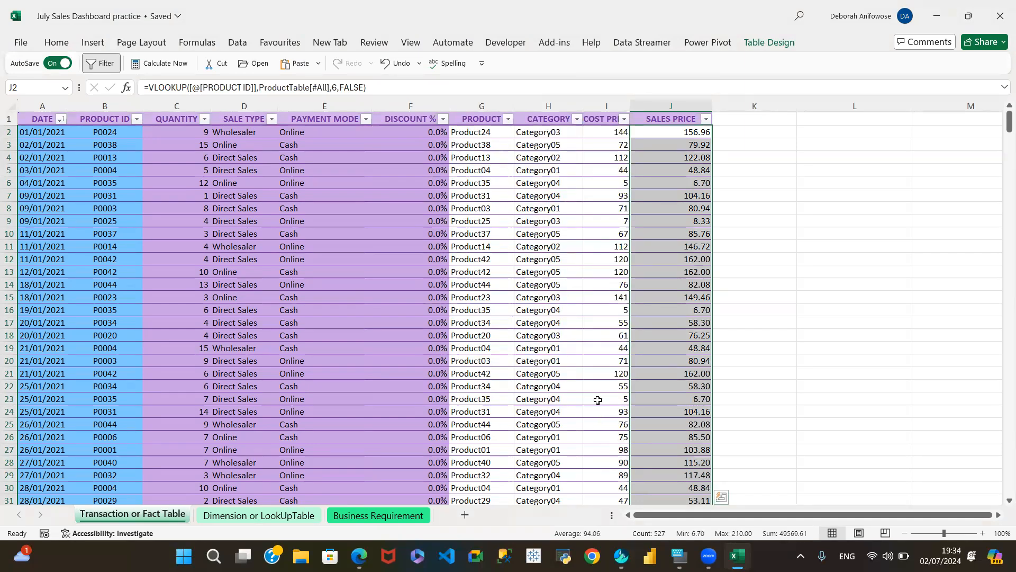
click(601, 110)
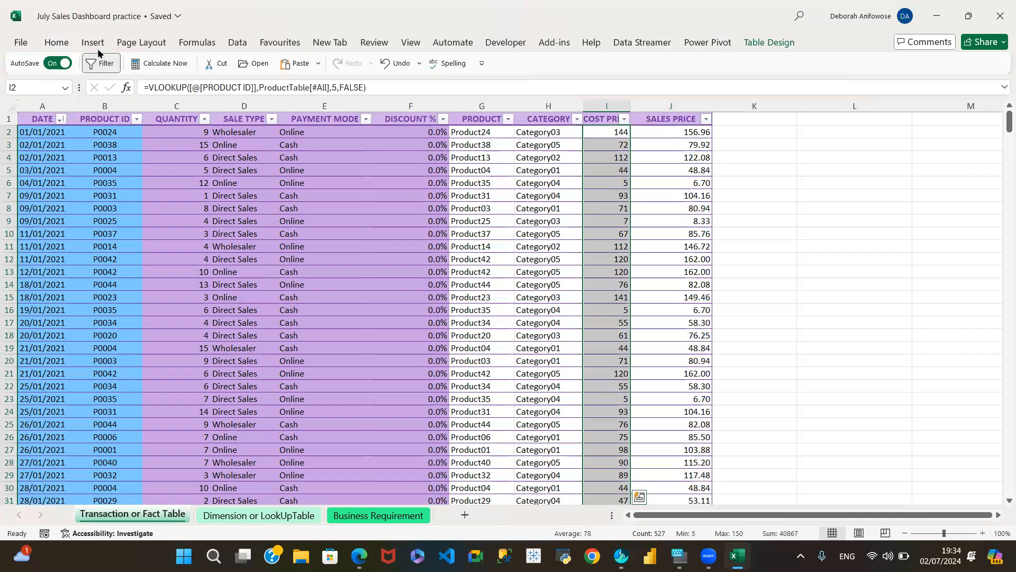
click(57, 42)
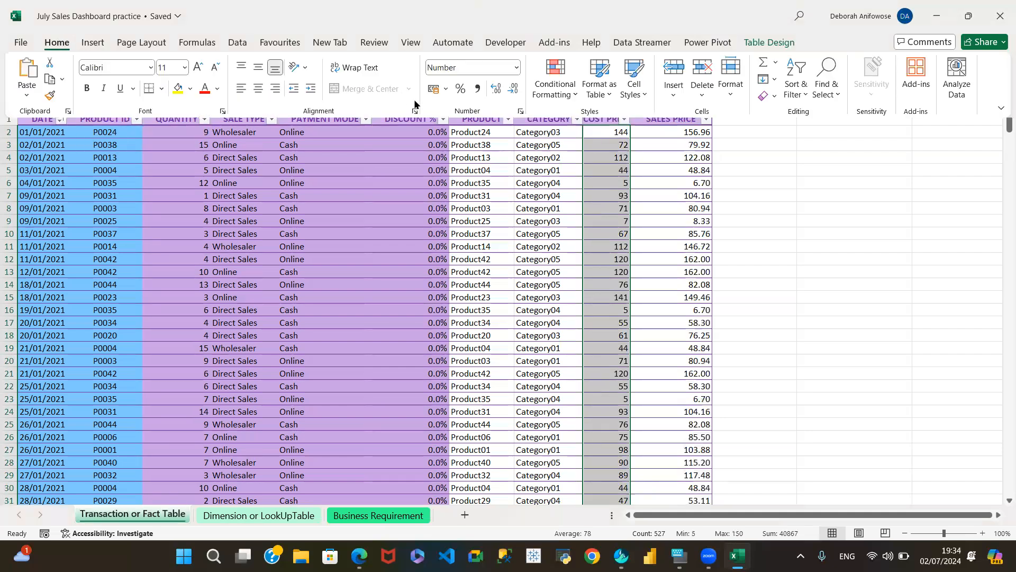
click(497, 93)
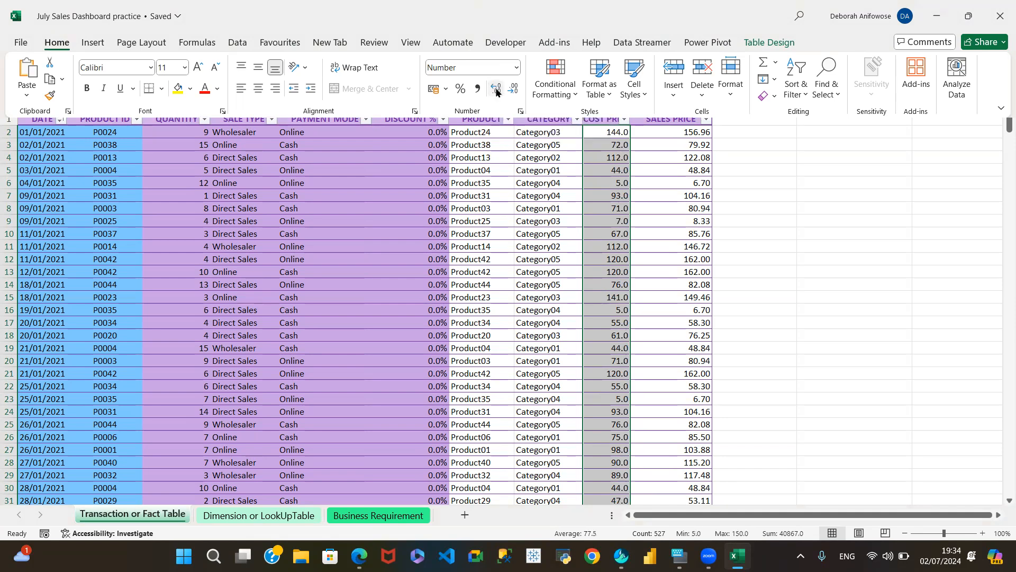
click(497, 92)
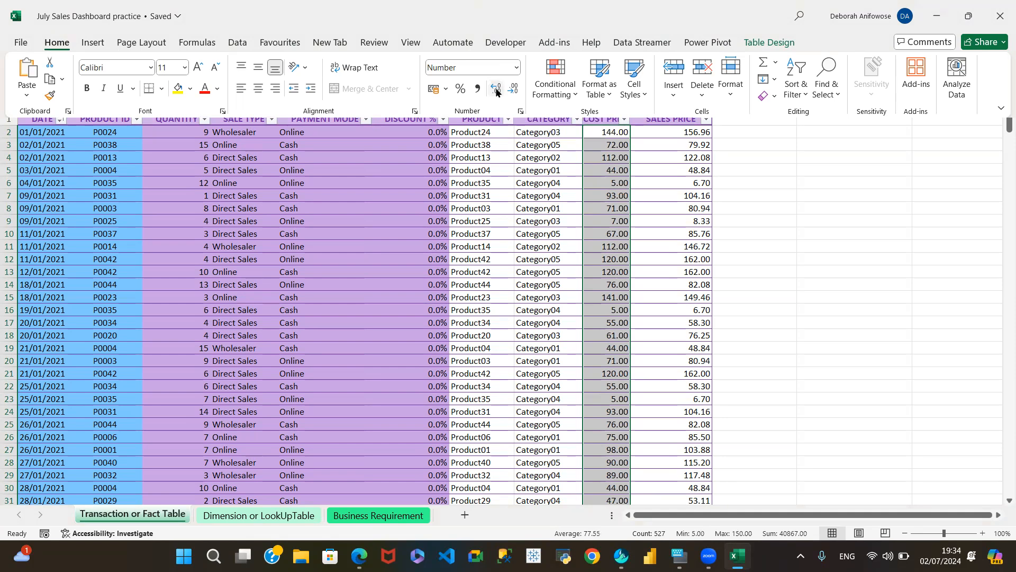
click(620, 248)
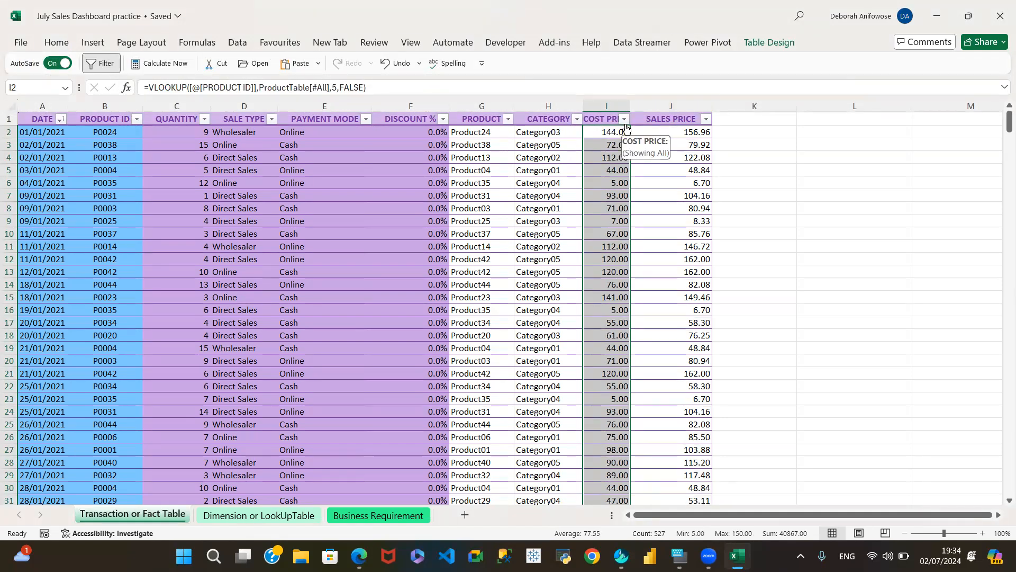
Review the COST PRICE filter list again to see how its values are displayed, without applying a filter
click(625, 121)
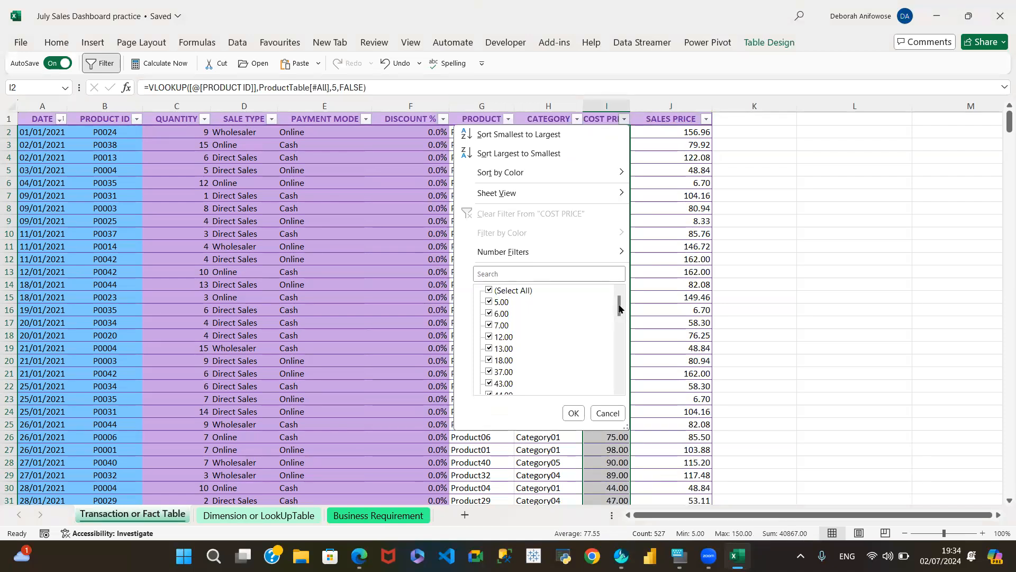
drag(619, 309, 602, 294)
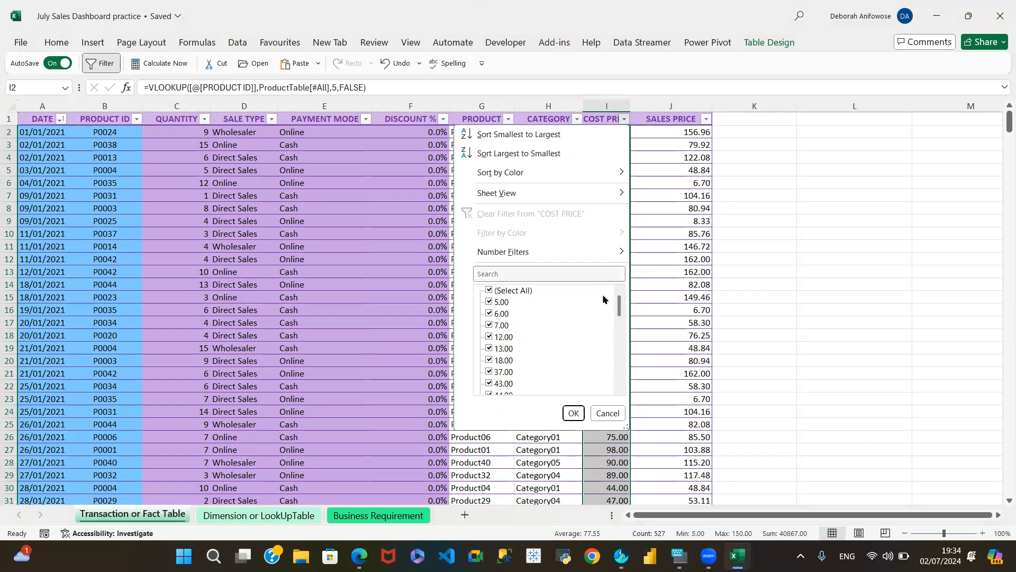
click(611, 411)
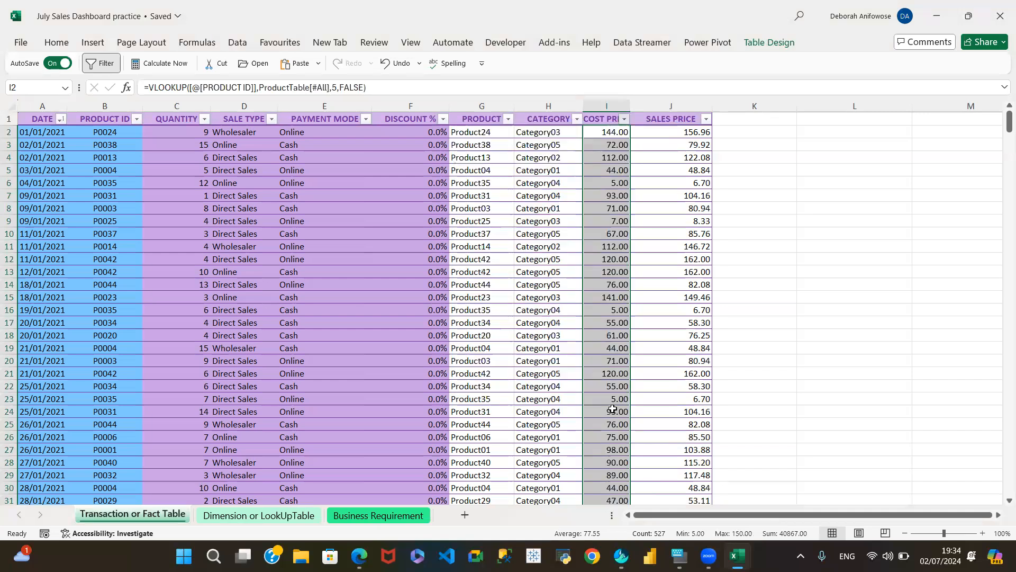
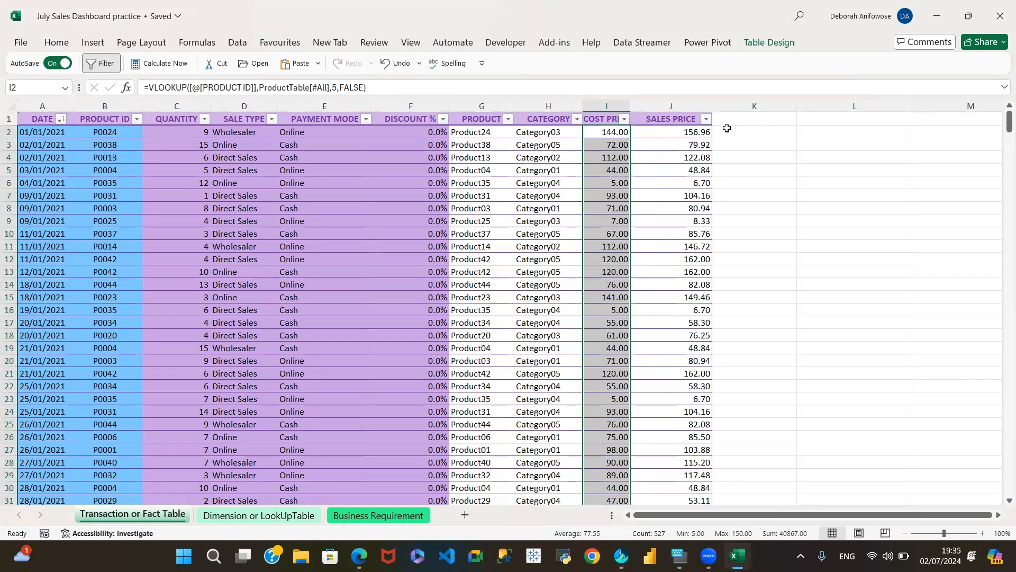
Rename the SALES PRICE header in cell J1 to UNIT SALES PRICE
click(666, 121)
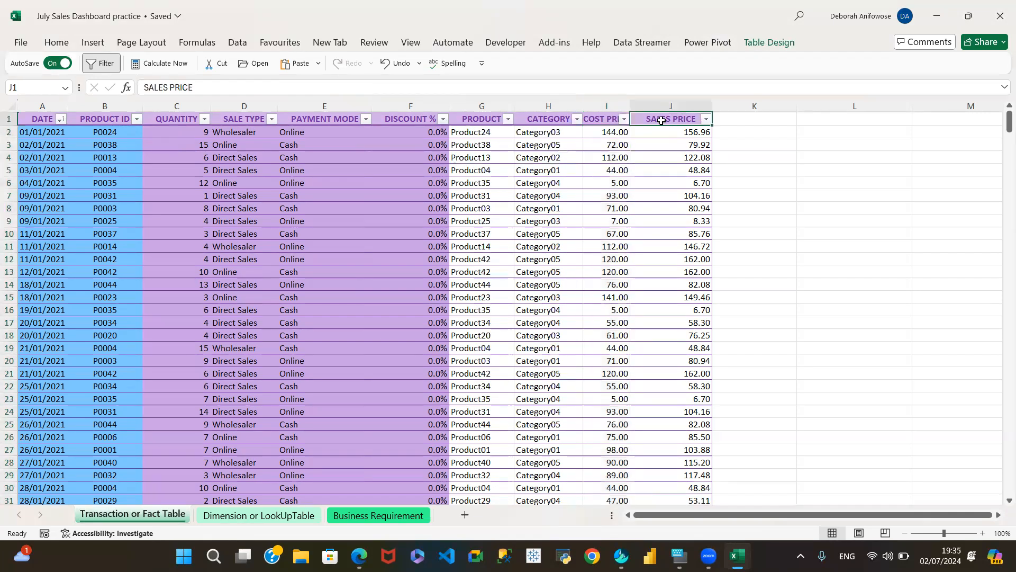
click(141, 87)
text(U)
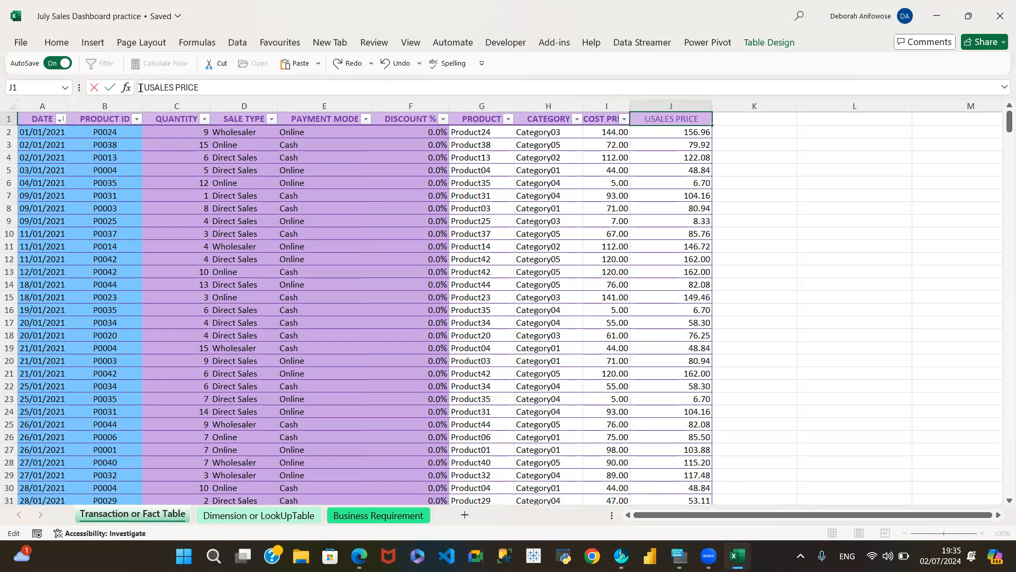
text(NIT)
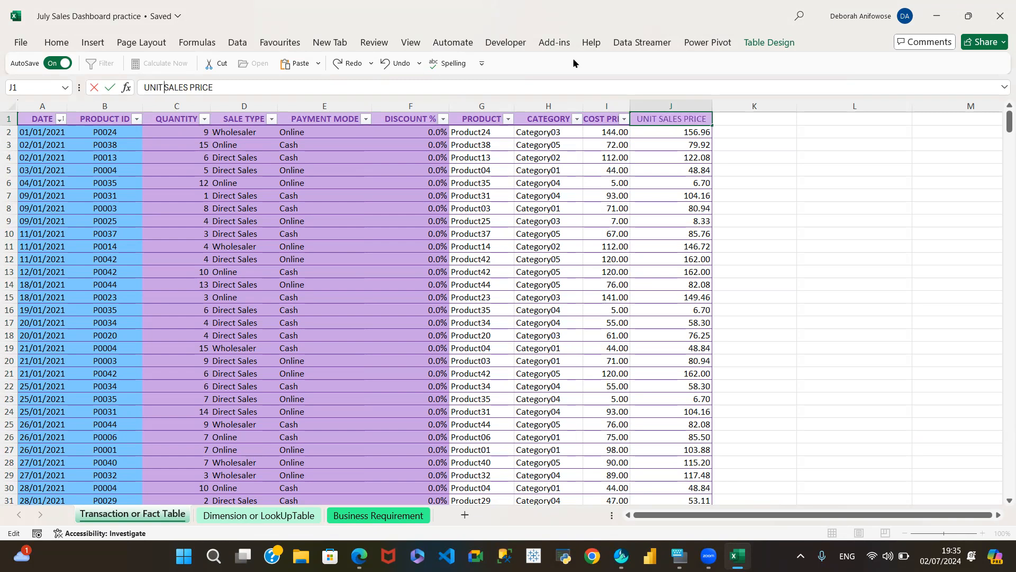
Rename the COST PRICE header in cell I1 to UNIT COST PRICE
click(598, 124)
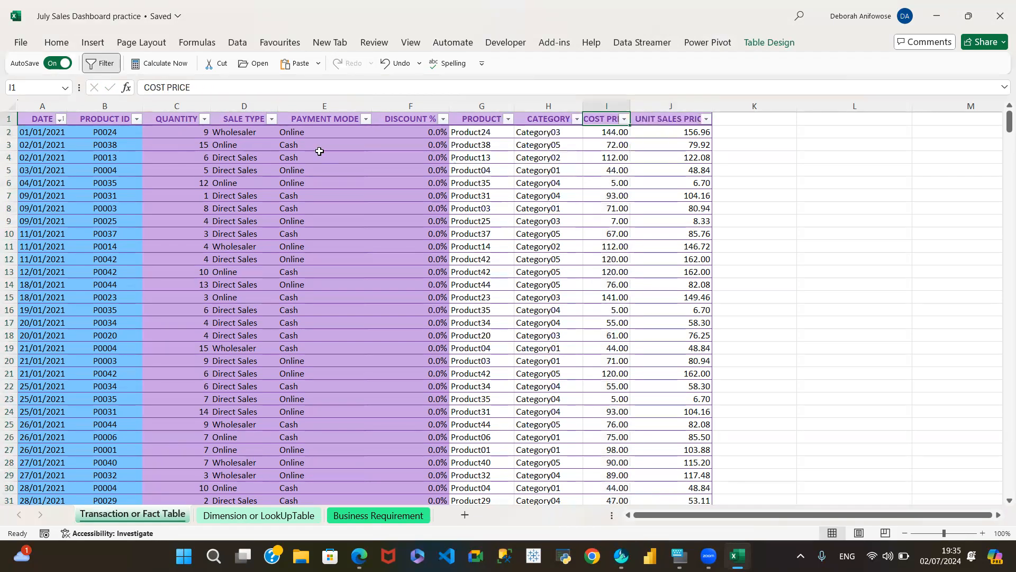
click(143, 85)
text(UNIT)
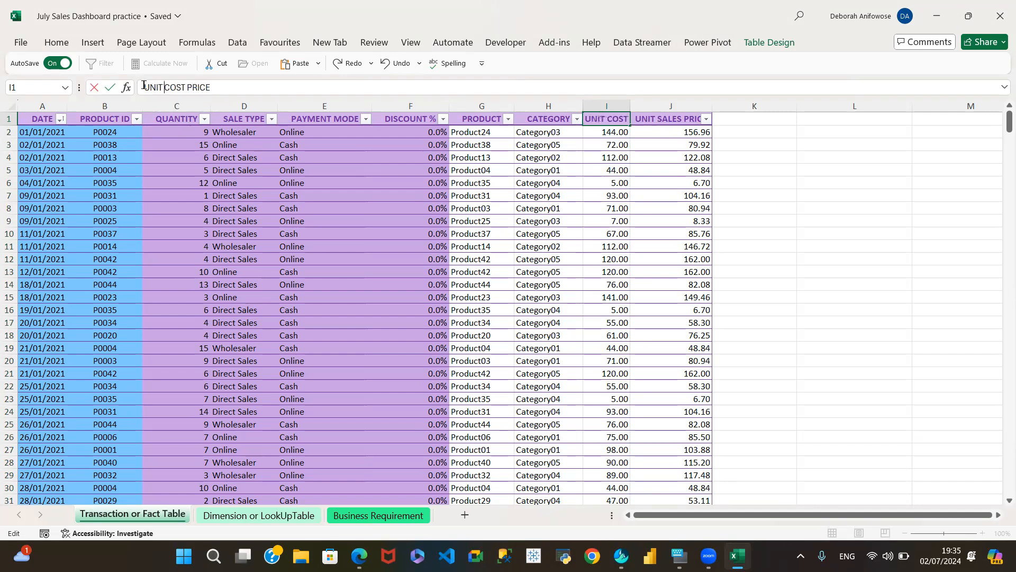
click(241, 159)
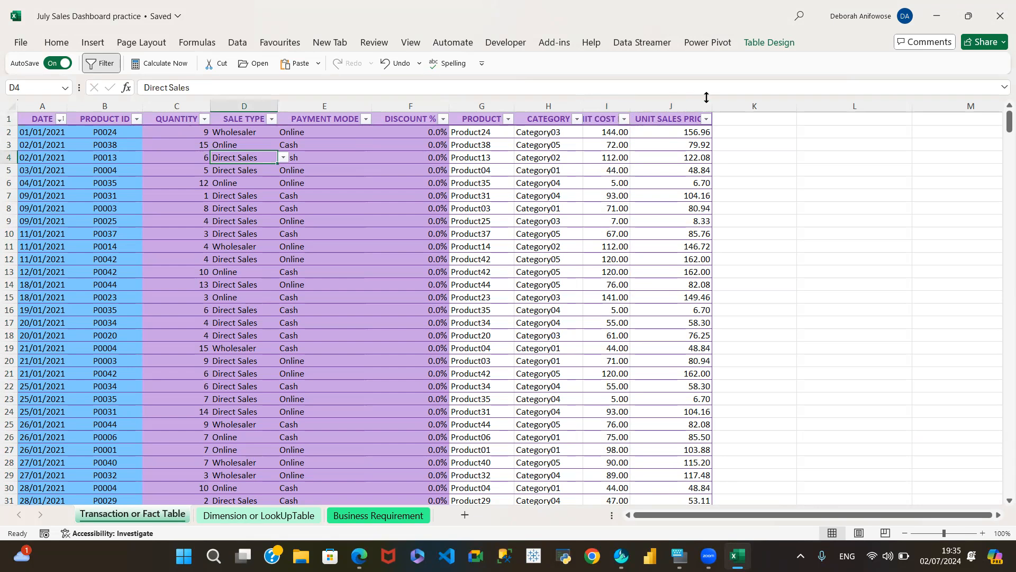
Open the Business Requirement sheet to review the required KPIs, breakdowns and slicers
click(173, 133)
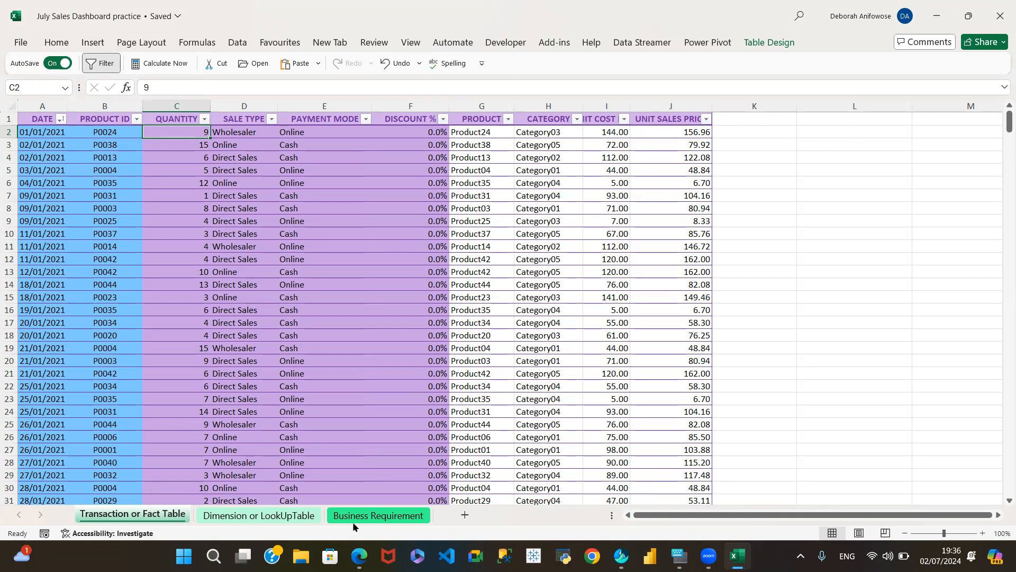
click(379, 516)
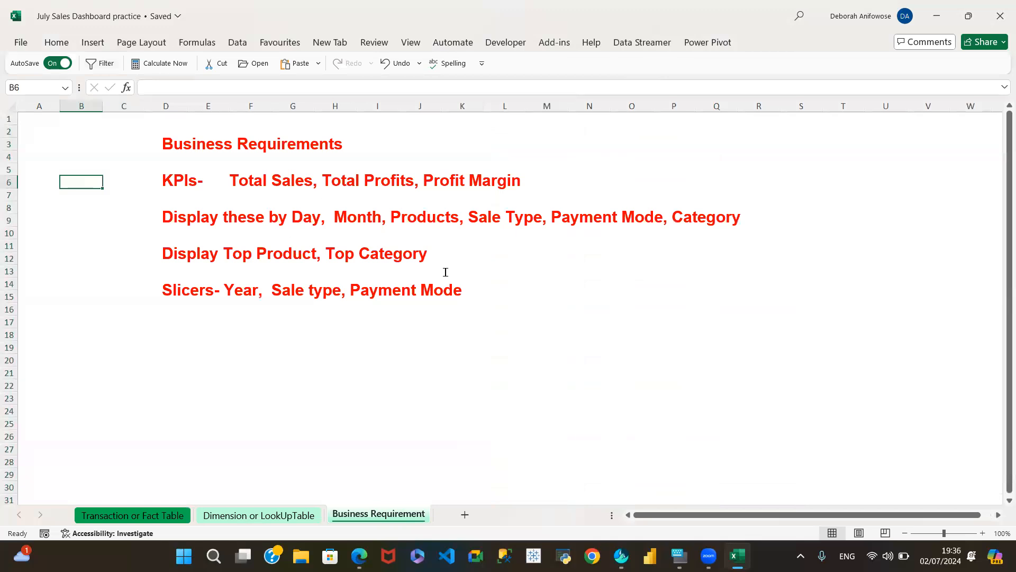